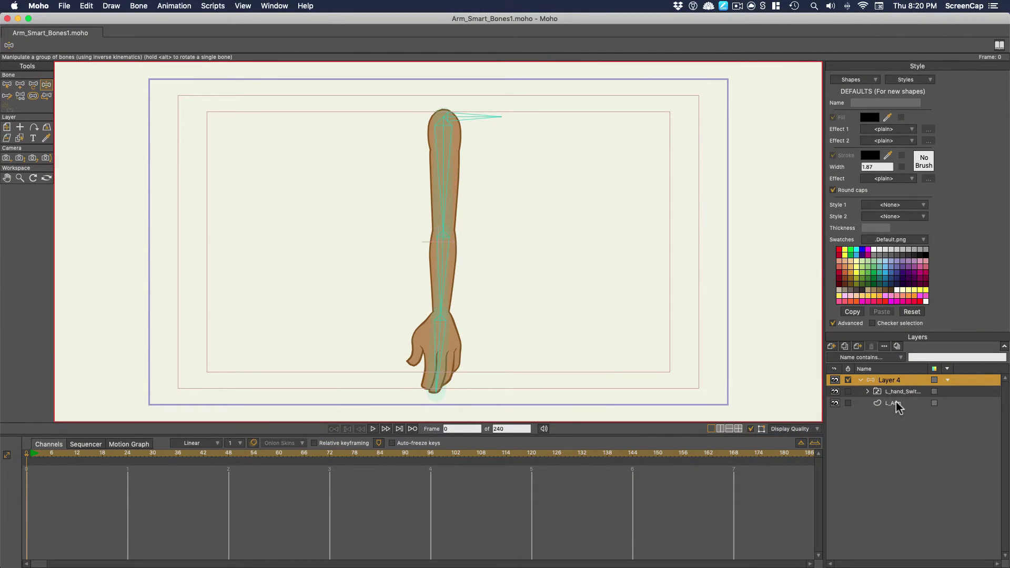
On the L_Arm layer, add an extra point to the left outline at the elbow
click(896, 404)
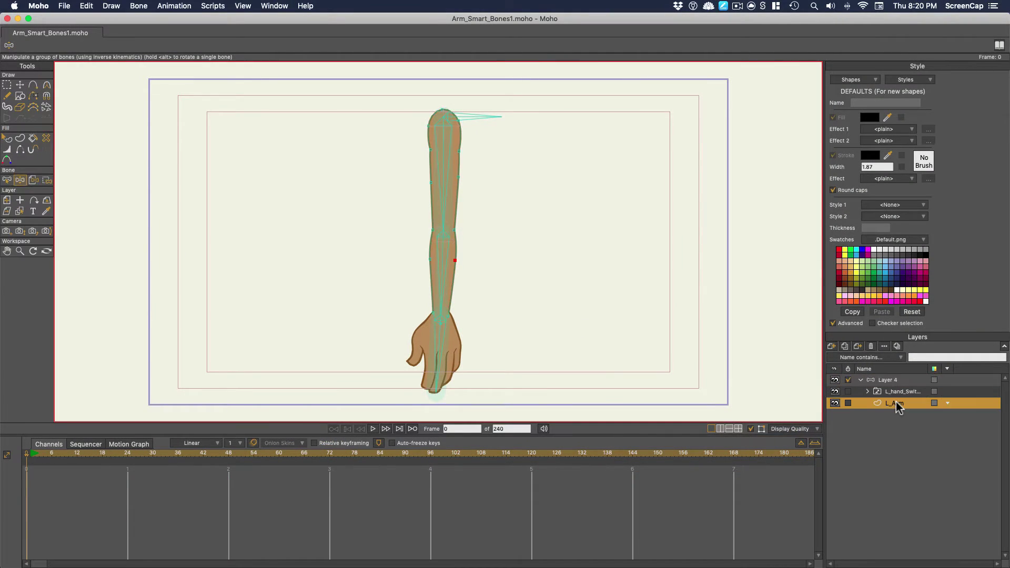
scroll(440, 241, up, 2)
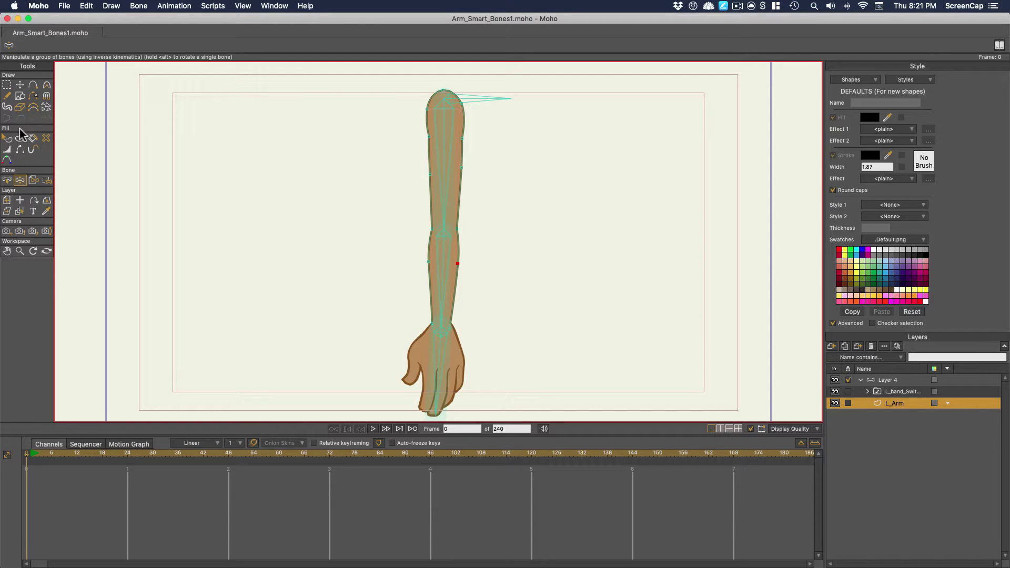
drag(441, 300, 474, 338)
scroll(453, 211, up, 3)
key(a)
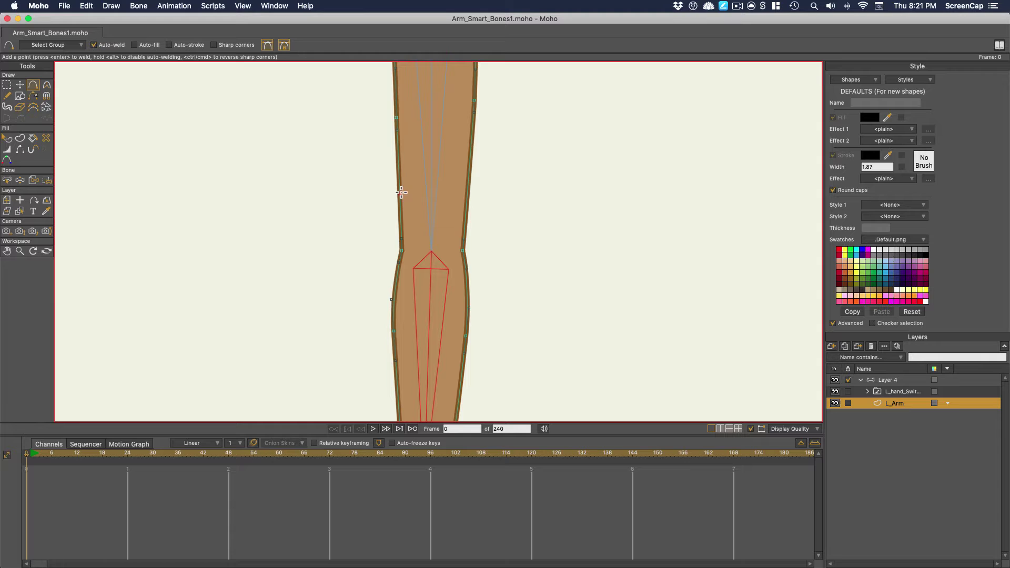
click(396, 289)
Bend the forearm with Manipulate Bones on Layer 4 to check the elbow
click(860, 379)
key(z)
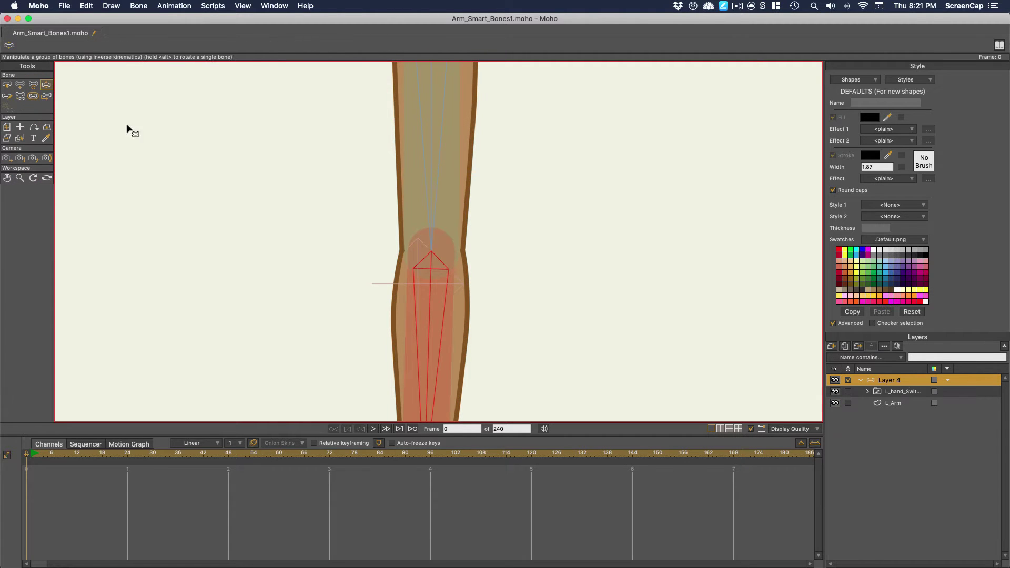
drag(442, 300, 365, 261)
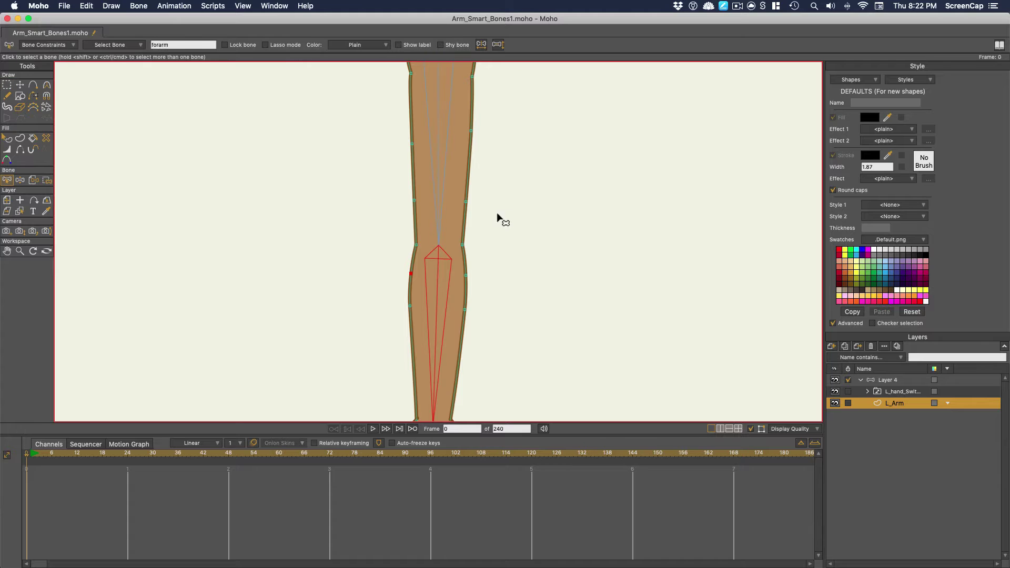
Create a smooth joint for the upper-arm and forearm bone pair
drag(508, 202, 376, 222)
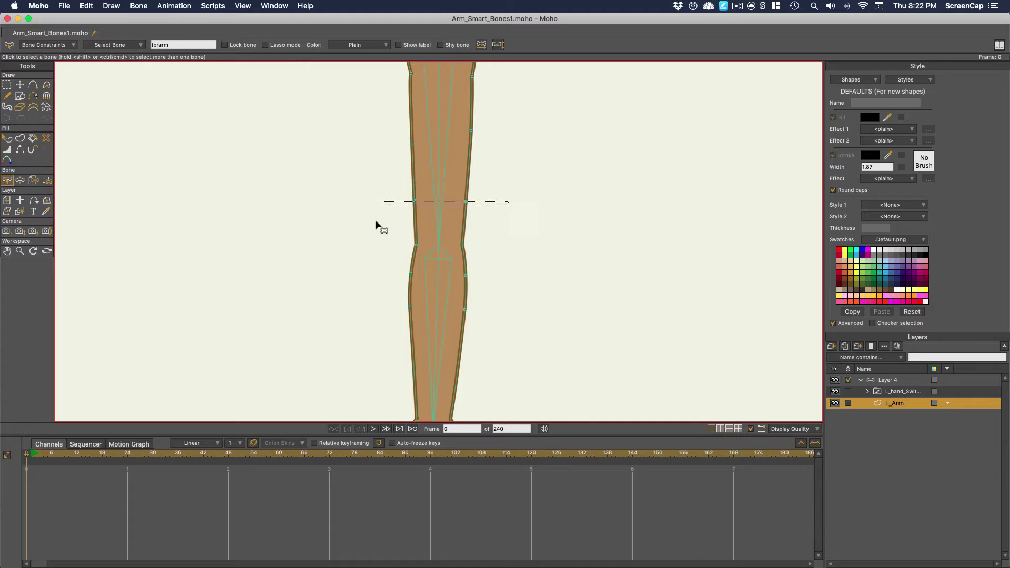
click(139, 6)
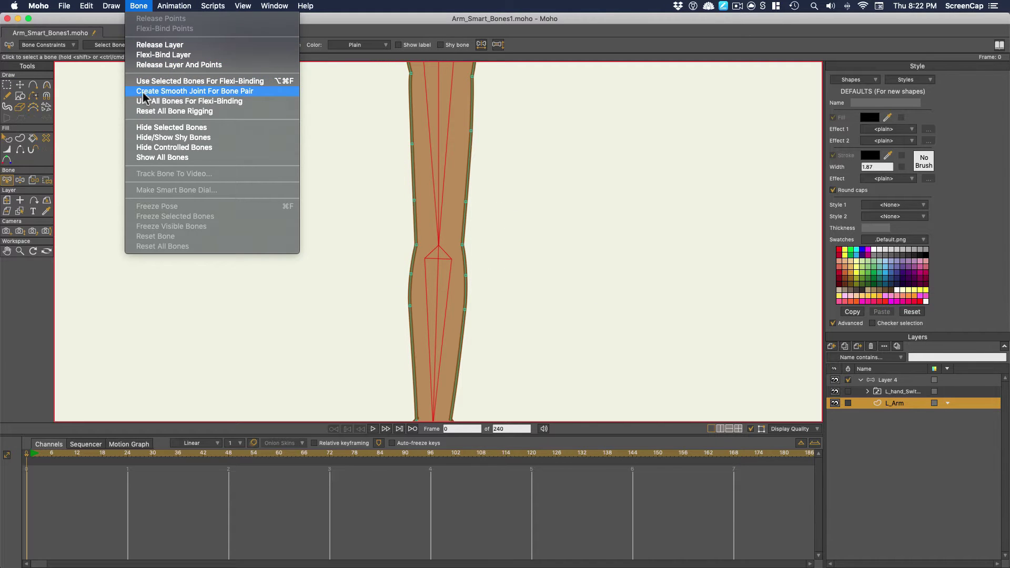
click(187, 94)
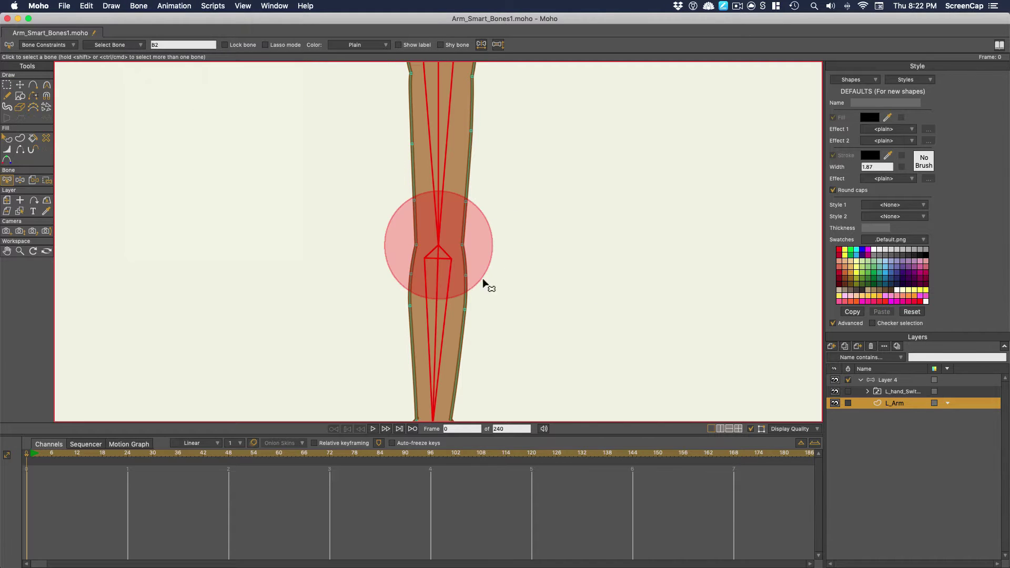
Bend the elbow on Layer 4 to test the joint, then straighten the arm vertically
click(888, 381)
click(46, 86)
drag(436, 314, 328, 60)
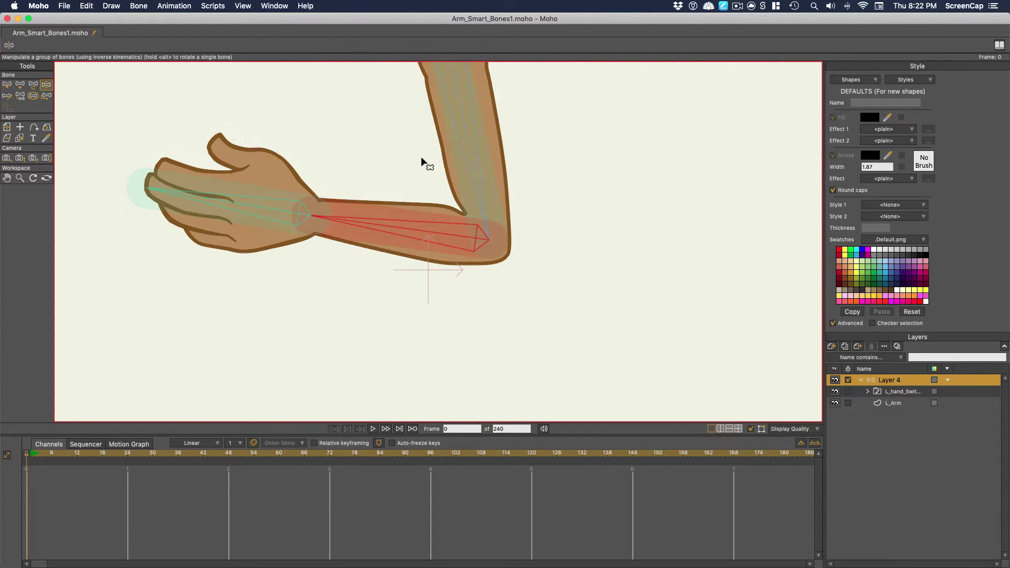
drag(379, 226, 423, 322)
scroll(495, 308, down, 3)
click(908, 402)
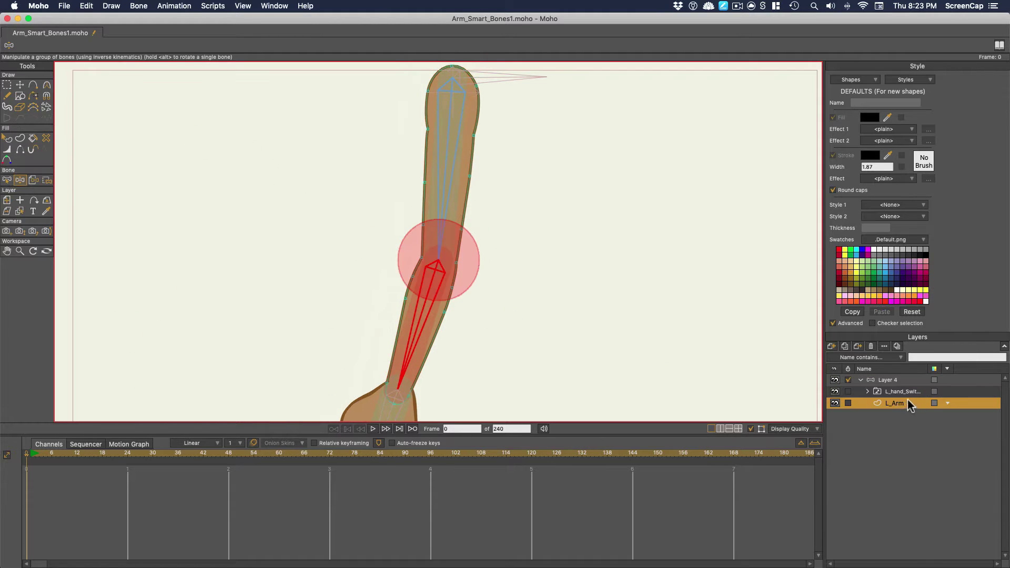
click(898, 381)
drag(450, 358, 474, 363)
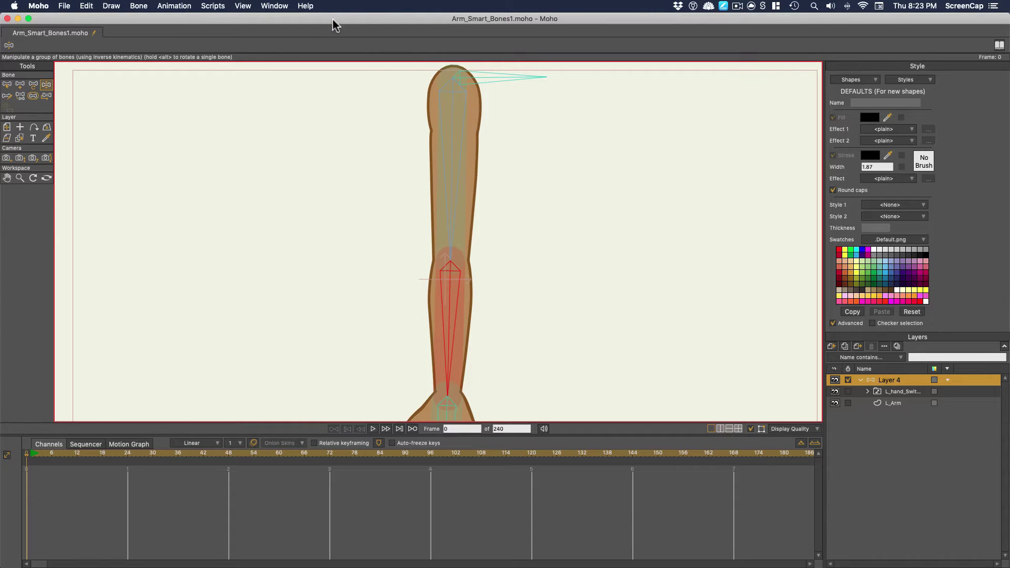
Open the Actions window from the Window menu and nudge it into place
click(284, 6)
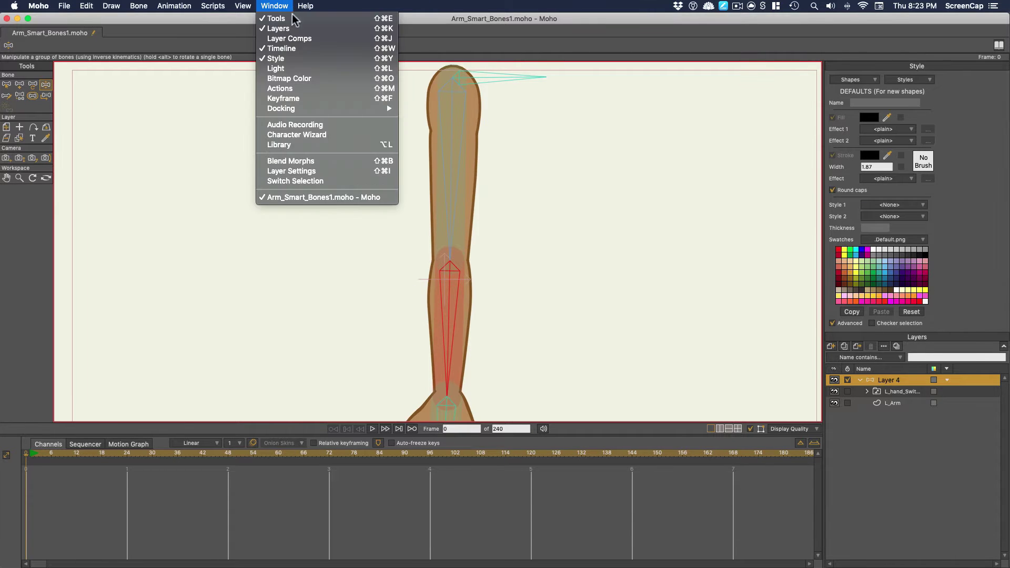
click(312, 93)
mouse_move(707, 134)
mouse_down()
mouse_move(733, 131)
mouse_move(713, 127)
mouse_up()
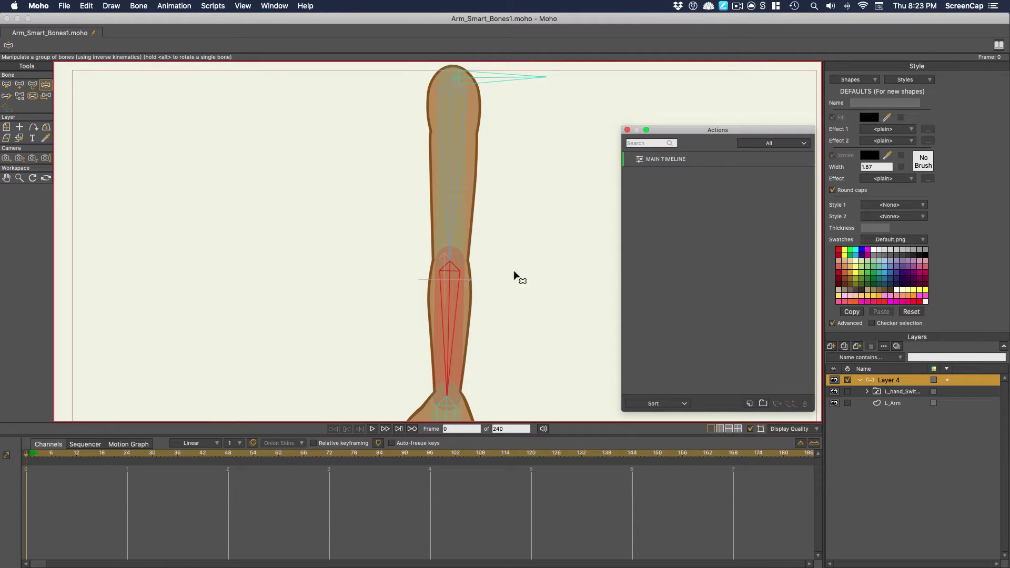
With the forearm bone selected, add an action named 'forarm' and open it
click(6, 85)
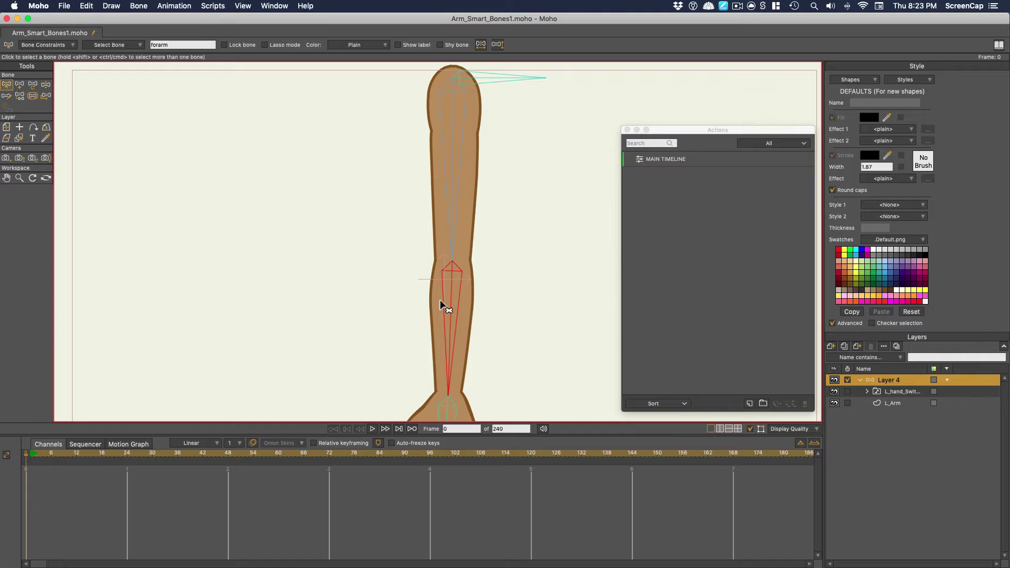
click(748, 405)
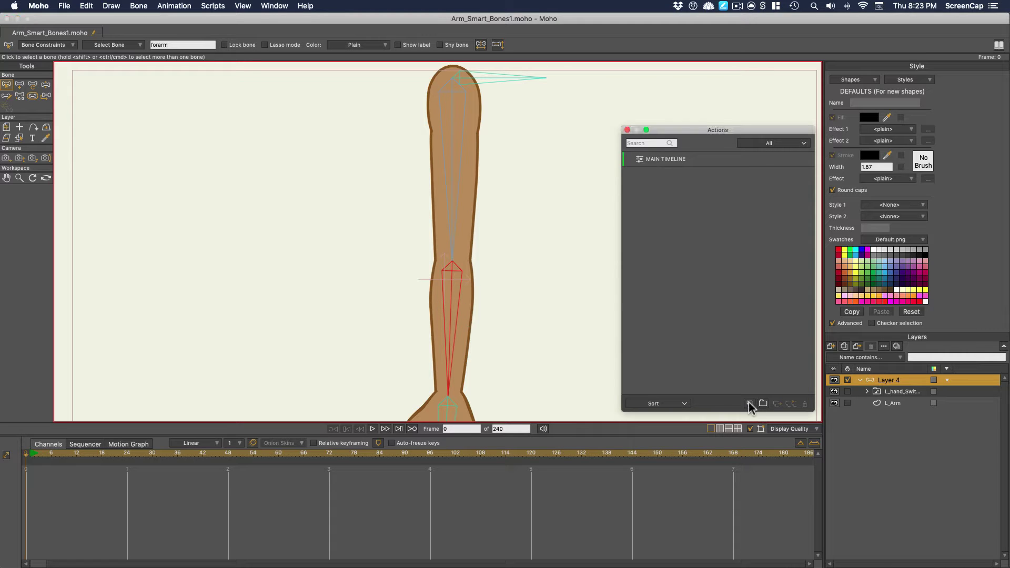
click(749, 405)
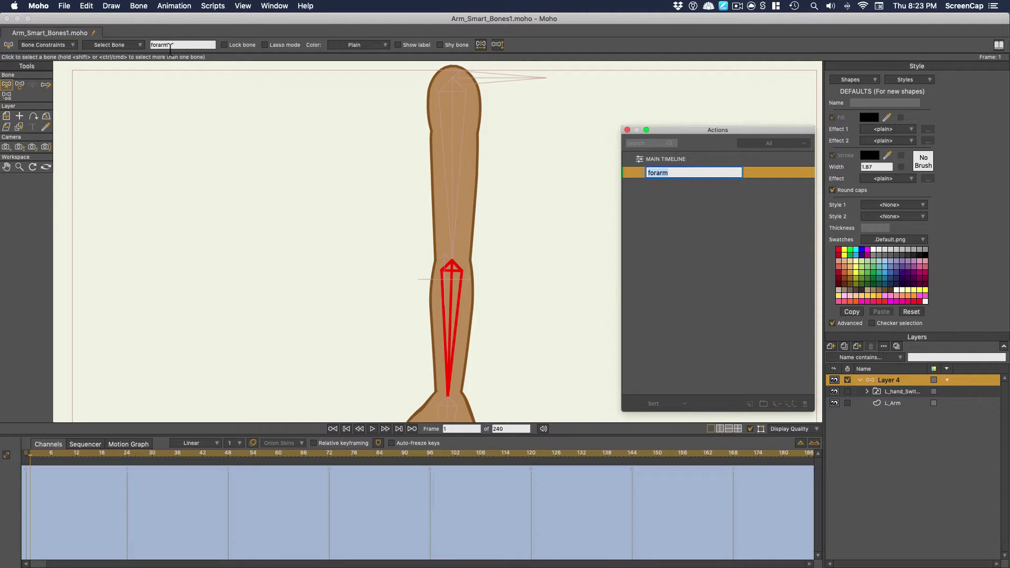
key(Return)
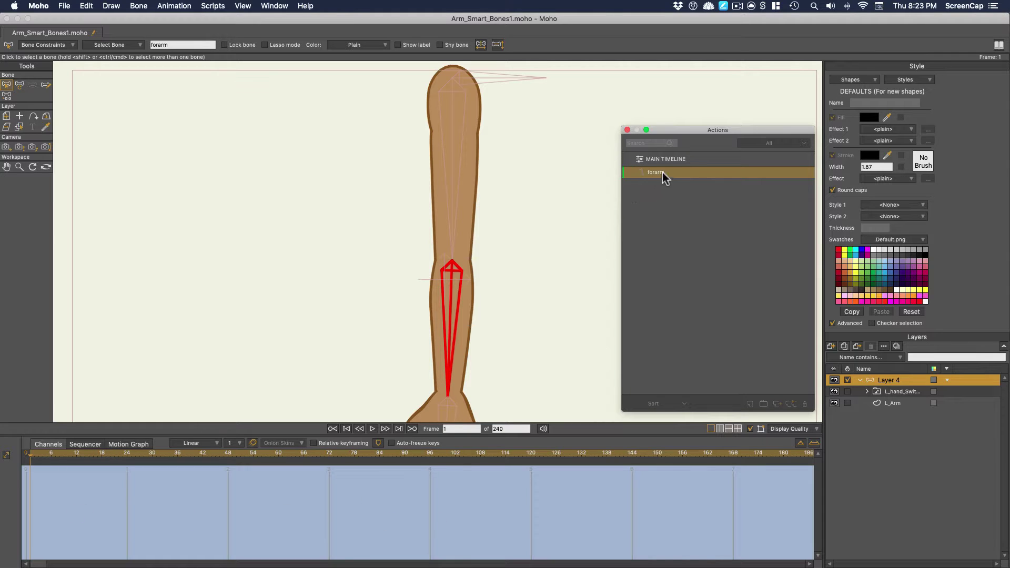
click(664, 159)
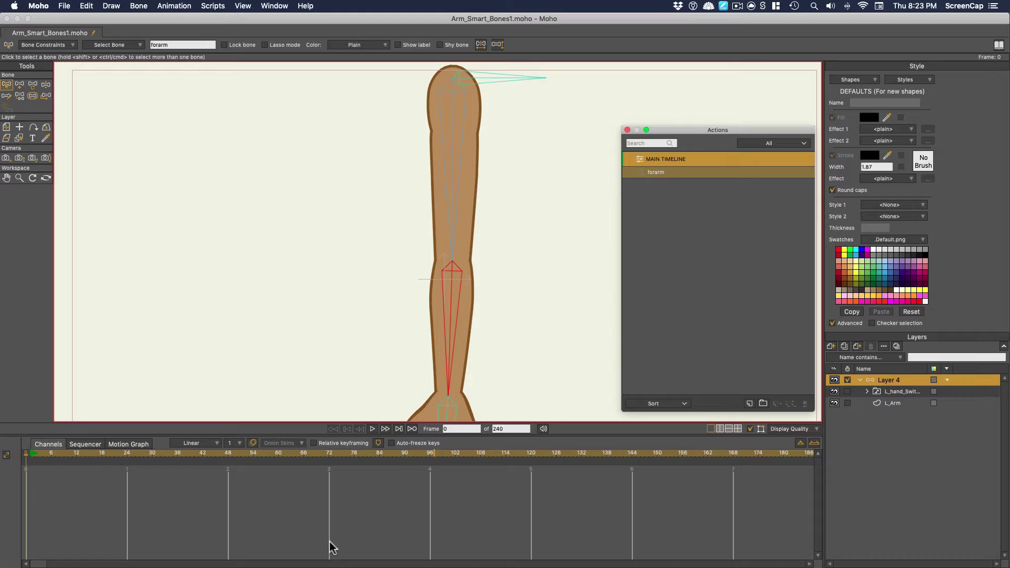
click(651, 172)
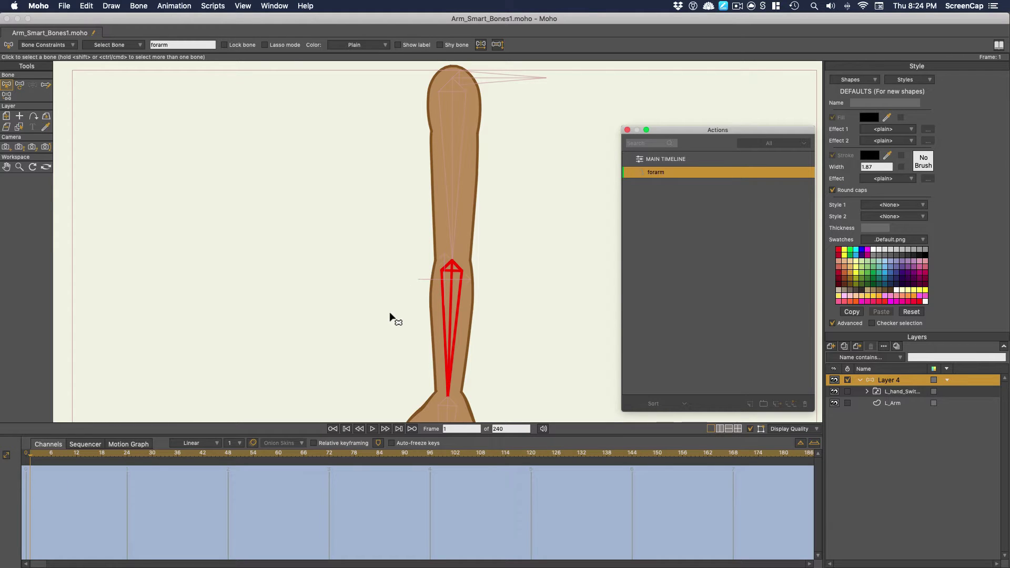
Key the forearm bone rotated up and left at frame 48, then scrub back to preview
click(19, 86)
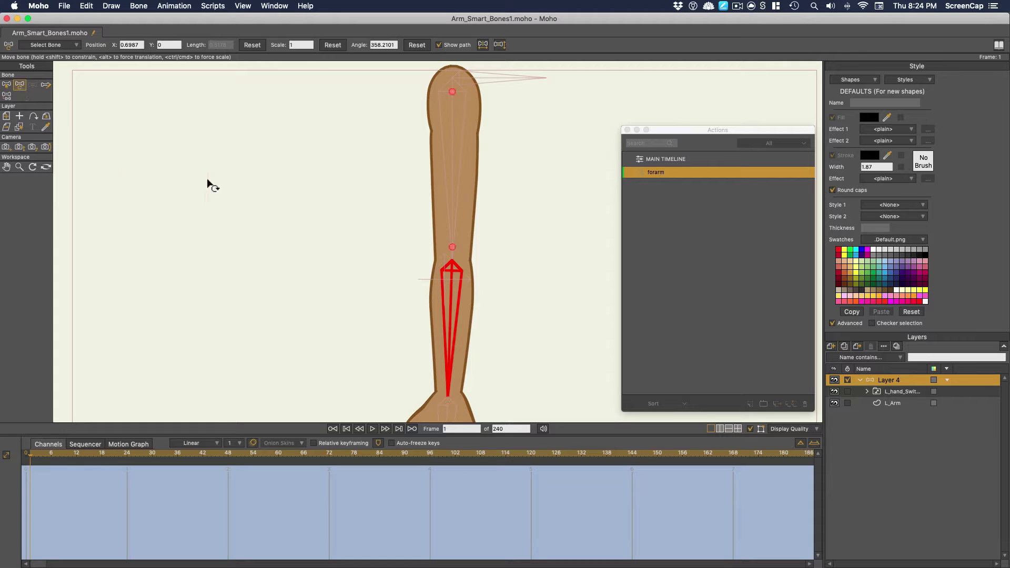
click(449, 336)
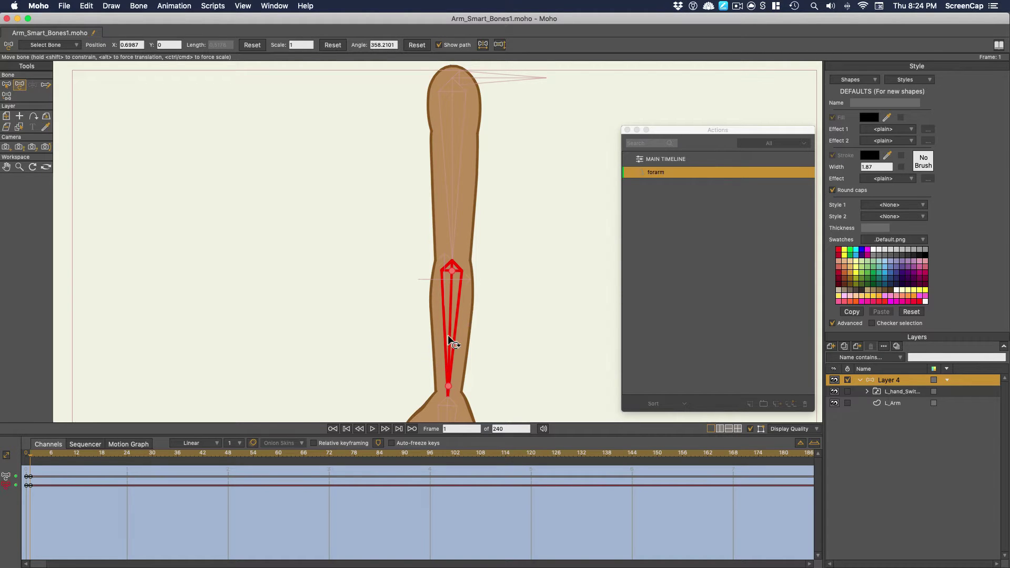
drag(32, 456, 227, 467)
drag(448, 362, 400, 157)
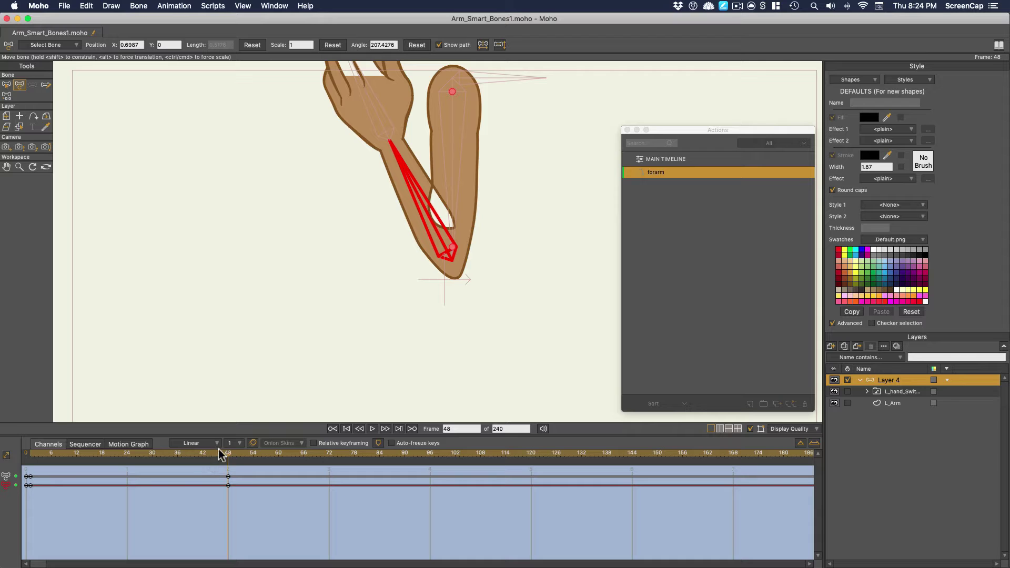
drag(219, 453, 30, 496)
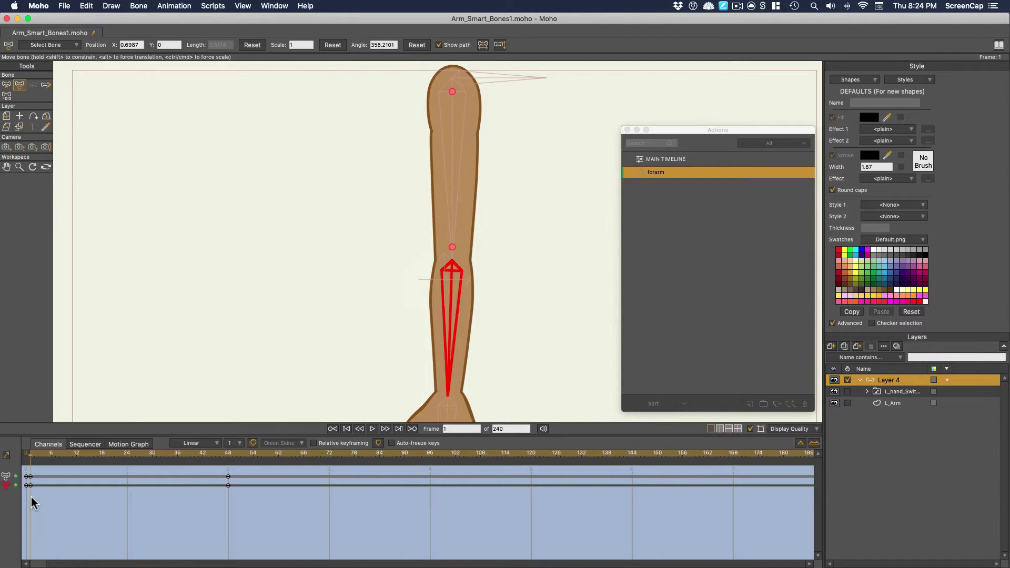
On the L_Arm layer, select the forearm outline points, then a single elbow point
click(899, 403)
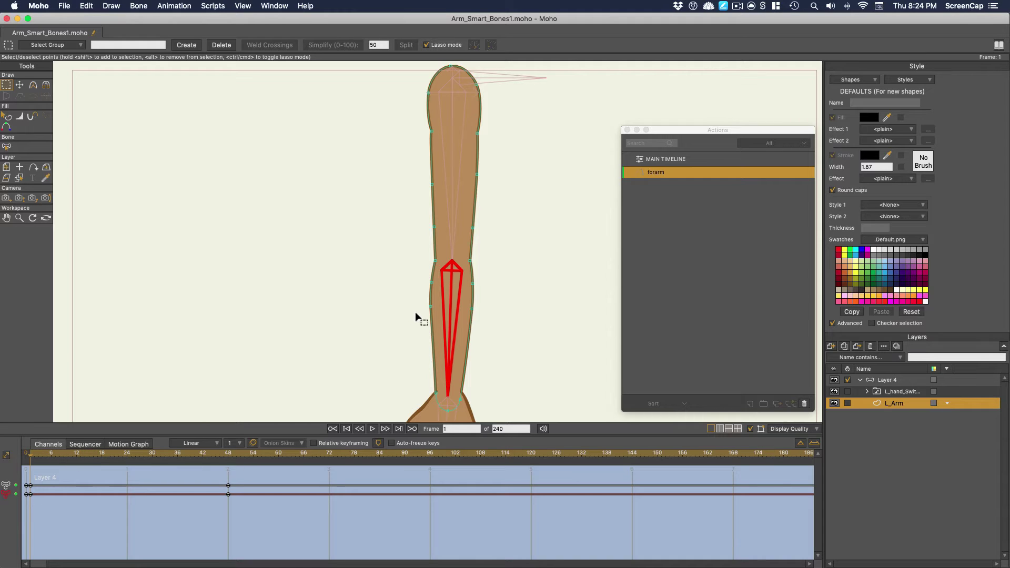
click(20, 85)
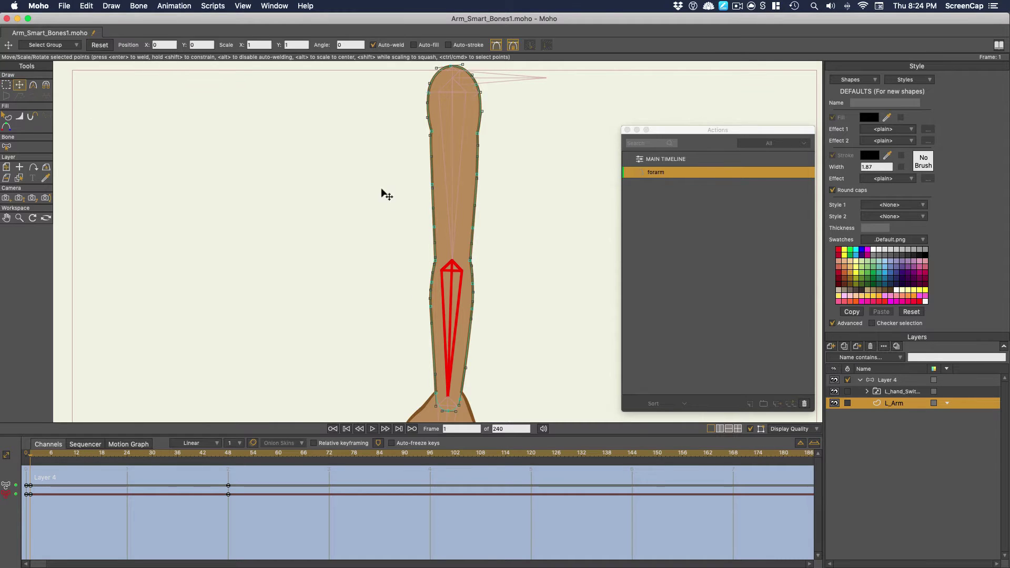
scroll(497, 257, down, 5)
mouse_move(495, 163)
mouse_down()
mouse_move(397, 145)
mouse_move(541, 264)
mouse_move(500, 177)
mouse_up()
click(455, 235)
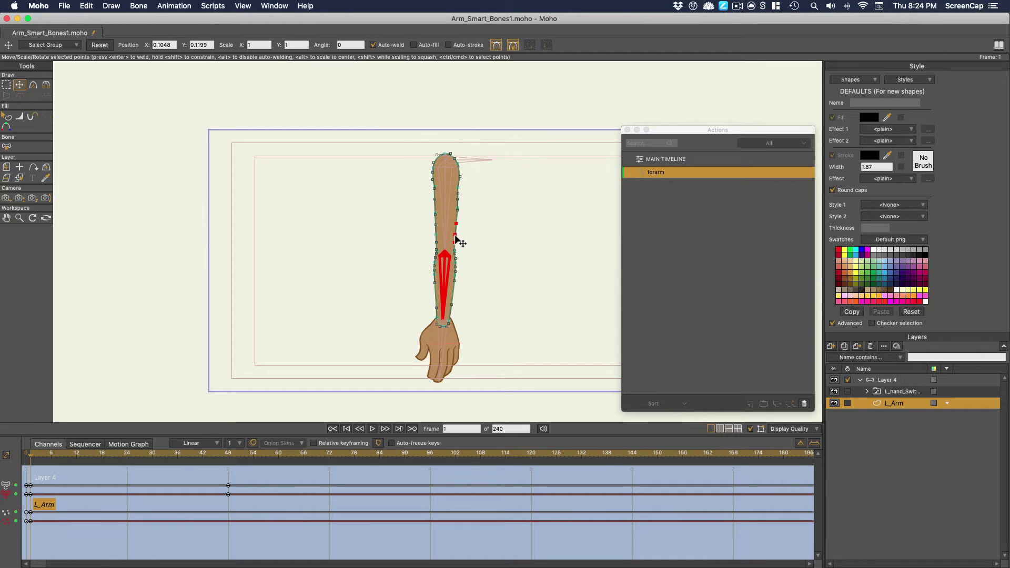
scroll(435, 301, up, 5)
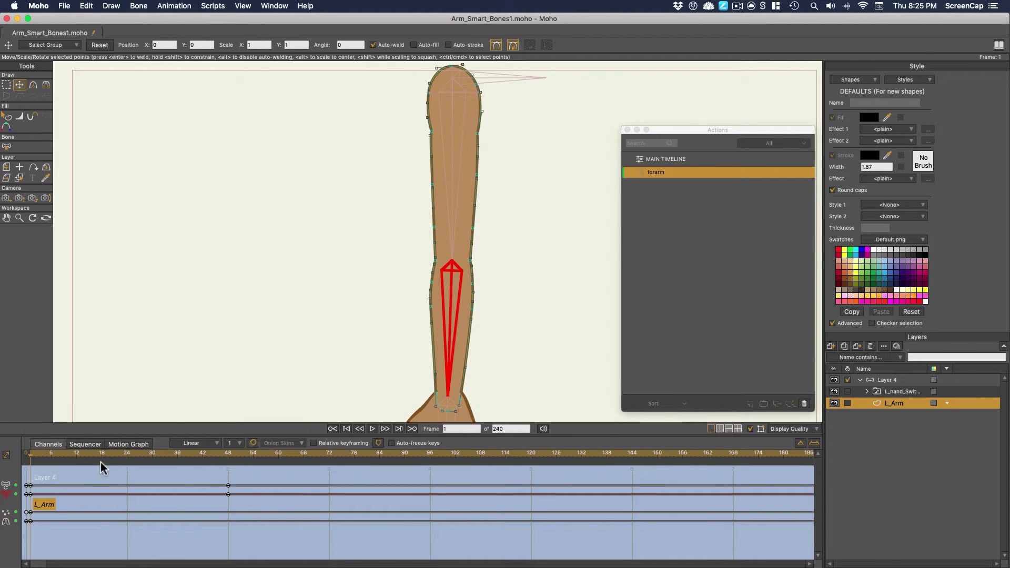
Around frame 31, pull the inner elbow crease up and move the lower forearm point right
drag(42, 459, 157, 457)
scroll(438, 242, up, 5)
drag(434, 244, 432, 237)
drag(411, 231, 411, 227)
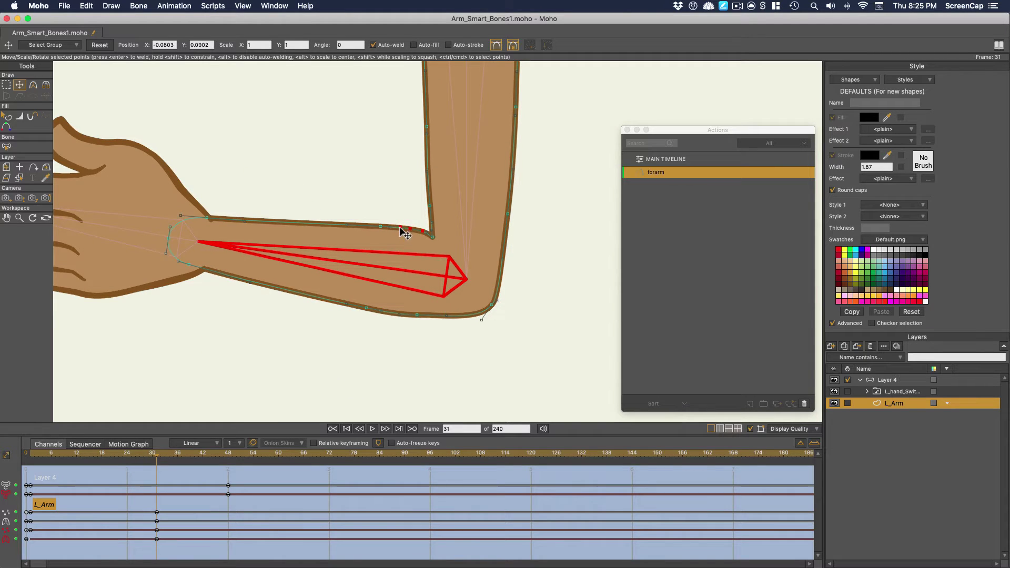
click(492, 305)
drag(416, 315, 450, 318)
drag(135, 456, 156, 461)
Smooth the inner upper-arm contour, preview the bend, and move to frame 48
scroll(371, 199, down, 2)
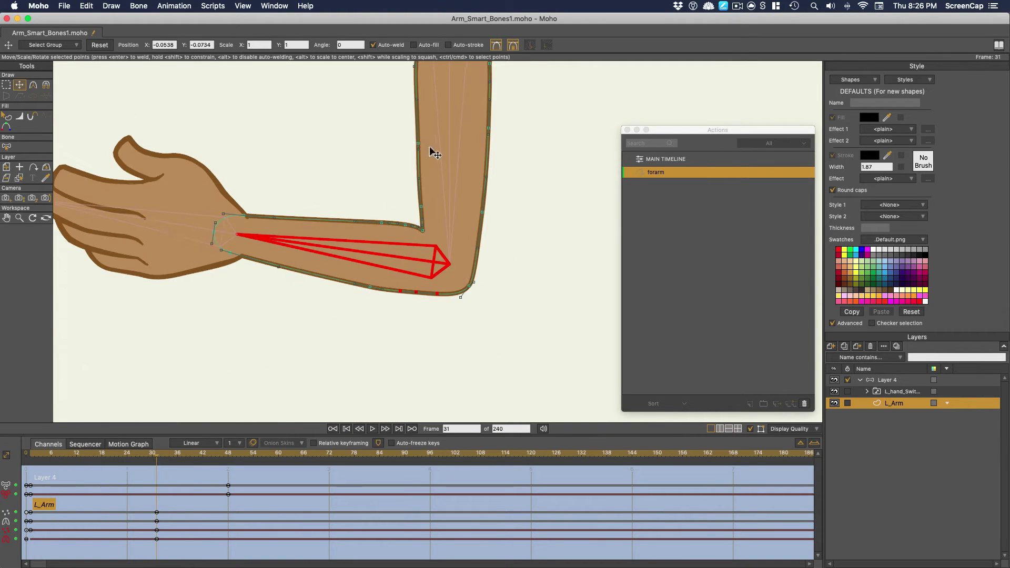
drag(430, 149, 411, 226)
drag(407, 176, 409, 178)
drag(406, 246, 410, 245)
drag(408, 193, 408, 219)
drag(156, 456, 194, 457)
scroll(424, 289, up, 3)
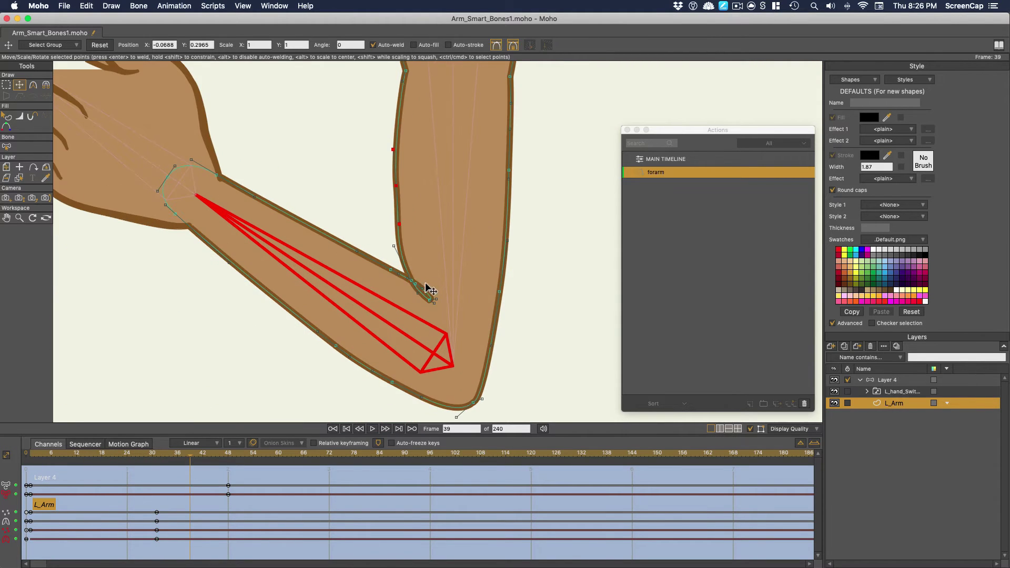
click(228, 453)
At frames 48 and 38, reposition the inner elbow crease point and adjust its curve
drag(386, 145, 394, 148)
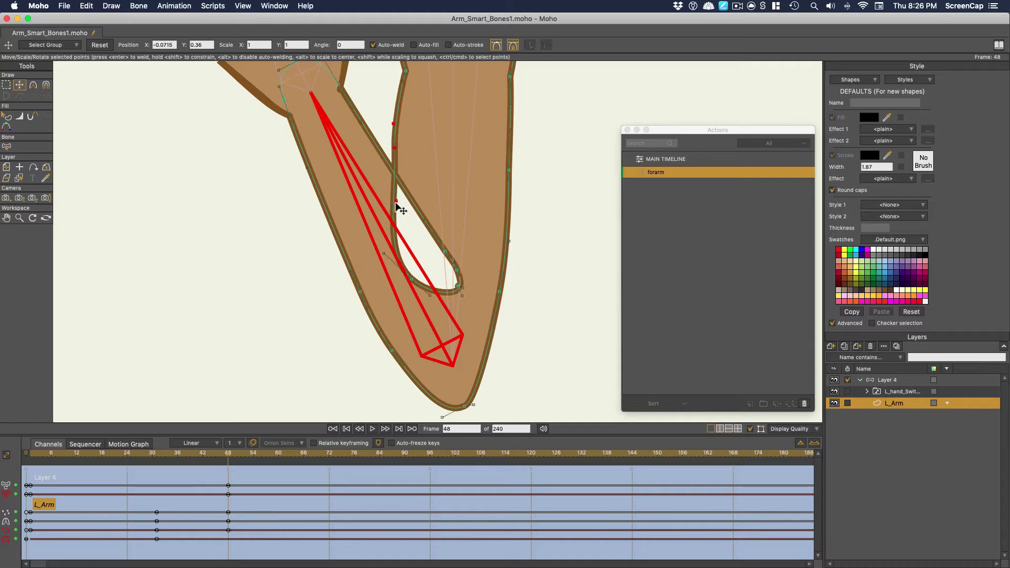
drag(395, 201, 392, 175)
drag(230, 455, 186, 458)
key(super+equal)
drag(416, 351, 412, 348)
mouse_move(385, 330)
mouse_down()
mouse_move(399, 345)
mouse_move(355, 300)
mouse_move(403, 326)
mouse_up()
click(387, 318)
key(super+j)
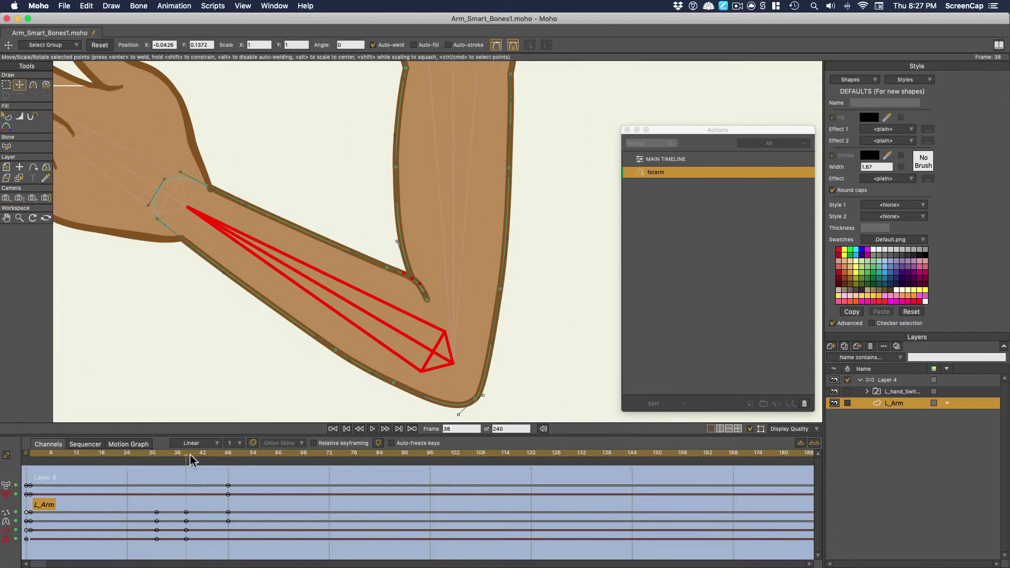
At frame 43, pull the crease point up and left and smooth the elbow curve
drag(190, 457, 207, 458)
key(Escape)
drag(389, 318, 373, 228)
click(372, 226)
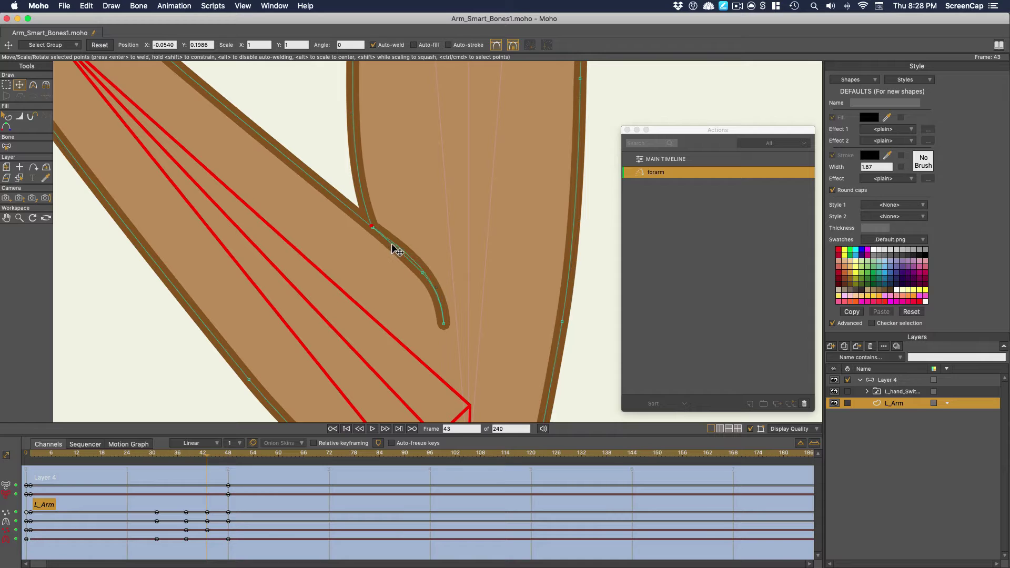
drag(420, 269, 433, 287)
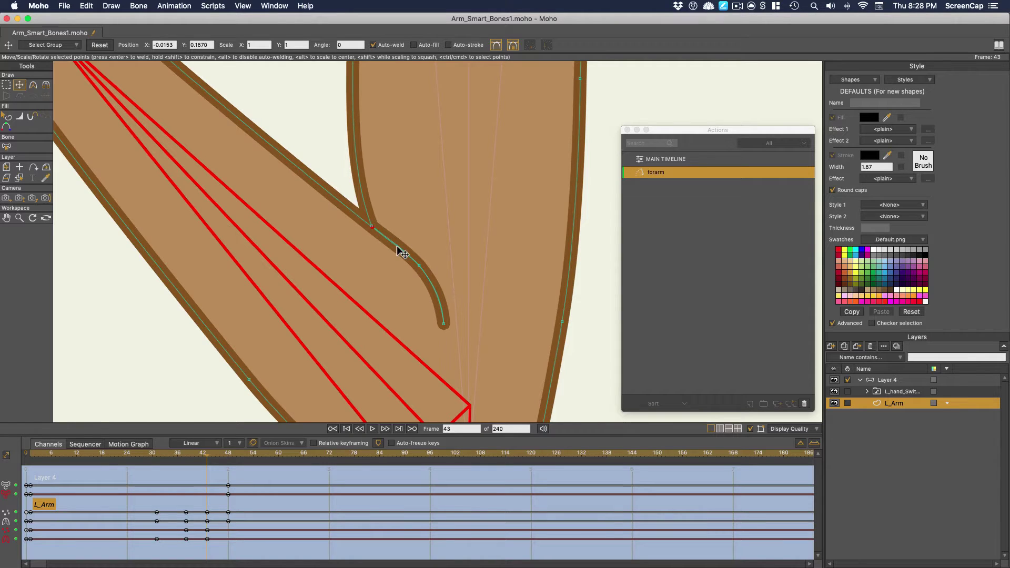
drag(399, 250, 377, 231)
scroll(444, 395, down, 5)
At frame 48, adjust the inner and outer forearm points and the elbow tip
drag(220, 456, 228, 456)
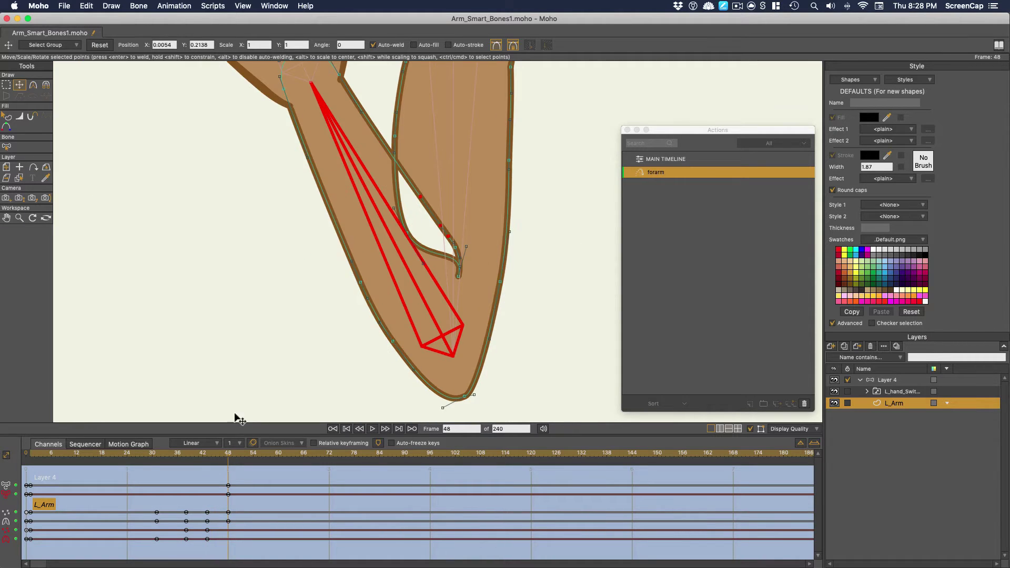
drag(439, 232, 455, 253)
drag(392, 343, 385, 343)
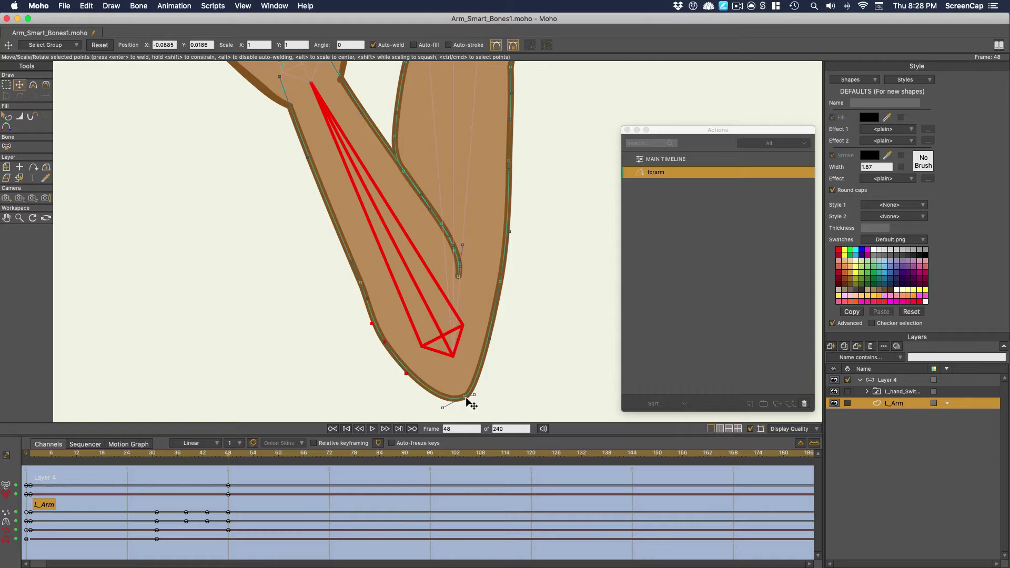
drag(361, 284, 354, 289)
drag(385, 344, 388, 345)
drag(464, 397, 459, 395)
key(Escape)
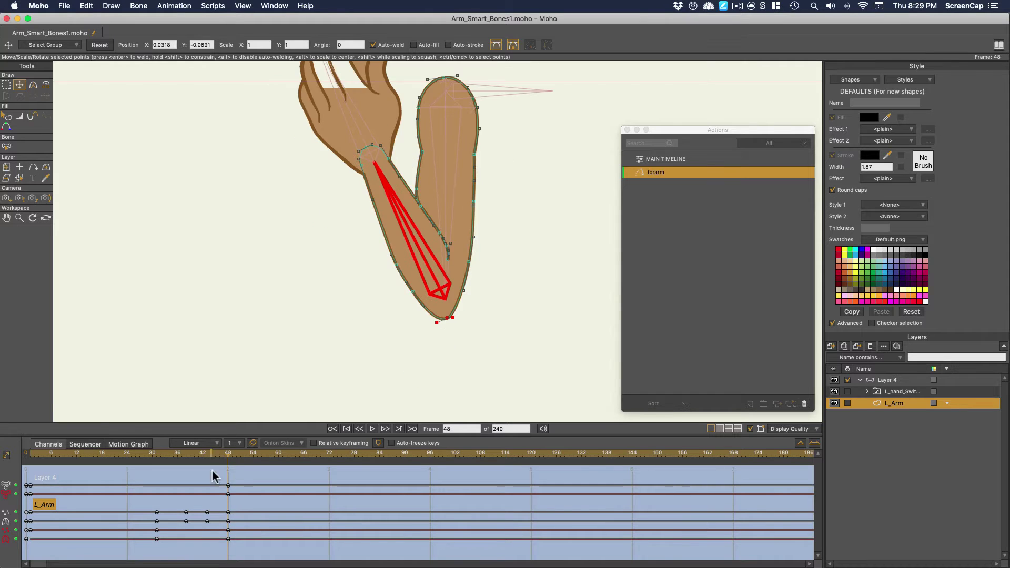
Refine the crease tip curvature at frames 39 and 37, then review from frame 23
drag(215, 455, 191, 450)
scroll(468, 277, up, 10)
drag(273, 210, 279, 212)
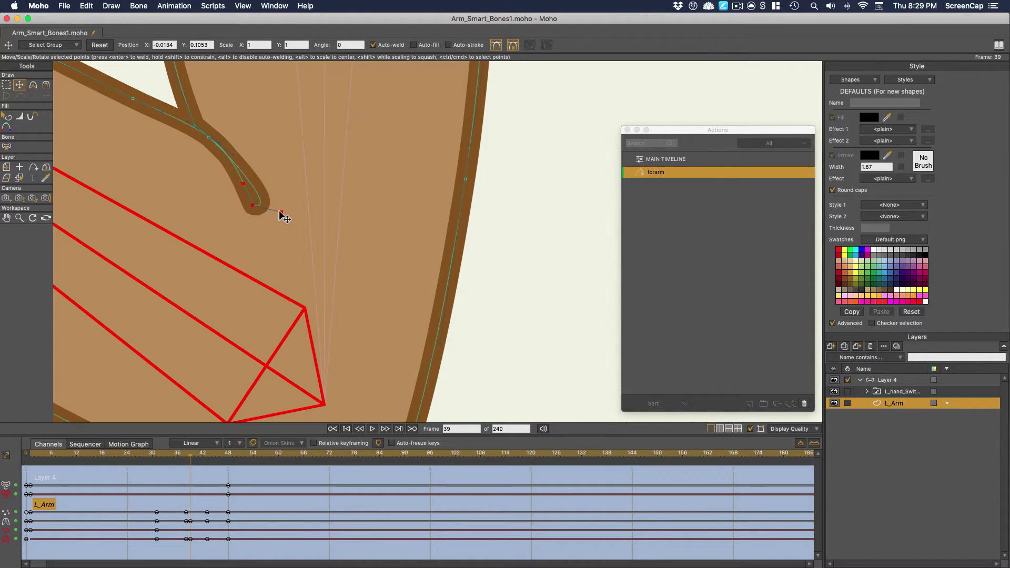
drag(230, 153, 235, 158)
drag(188, 456, 182, 475)
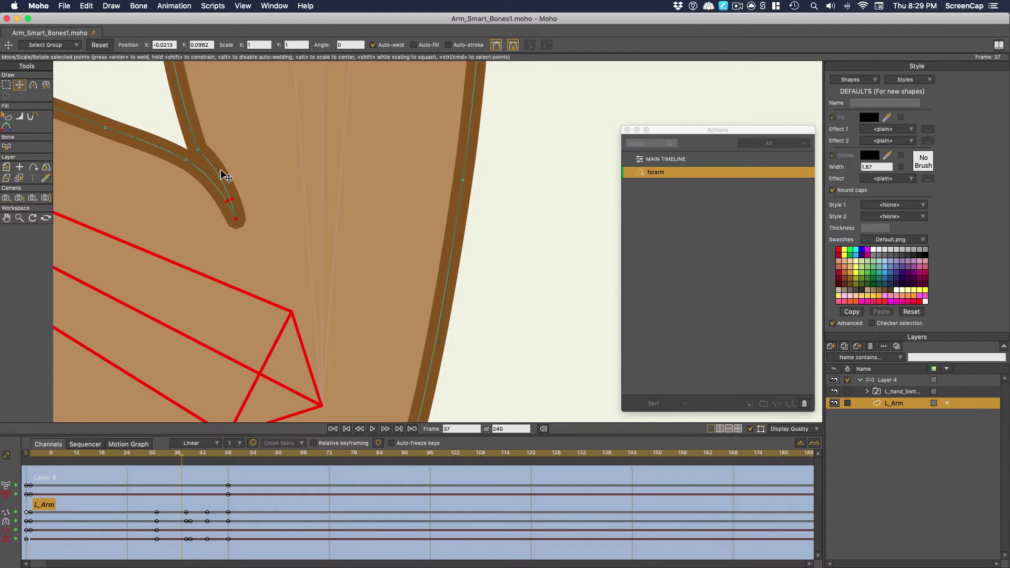
drag(227, 202, 224, 191)
scroll(285, 336, down, 10)
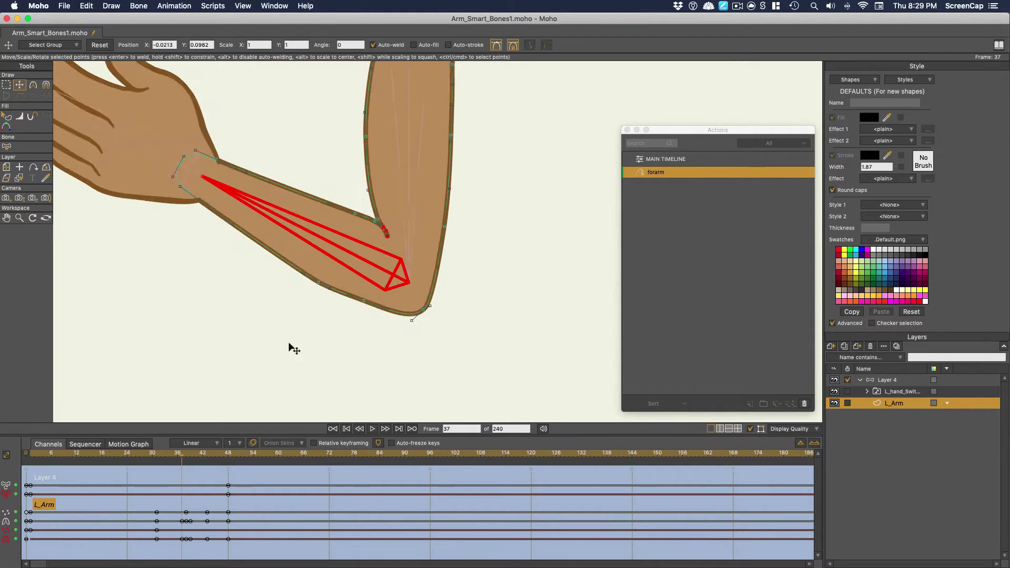
drag(182, 457, 29, 537)
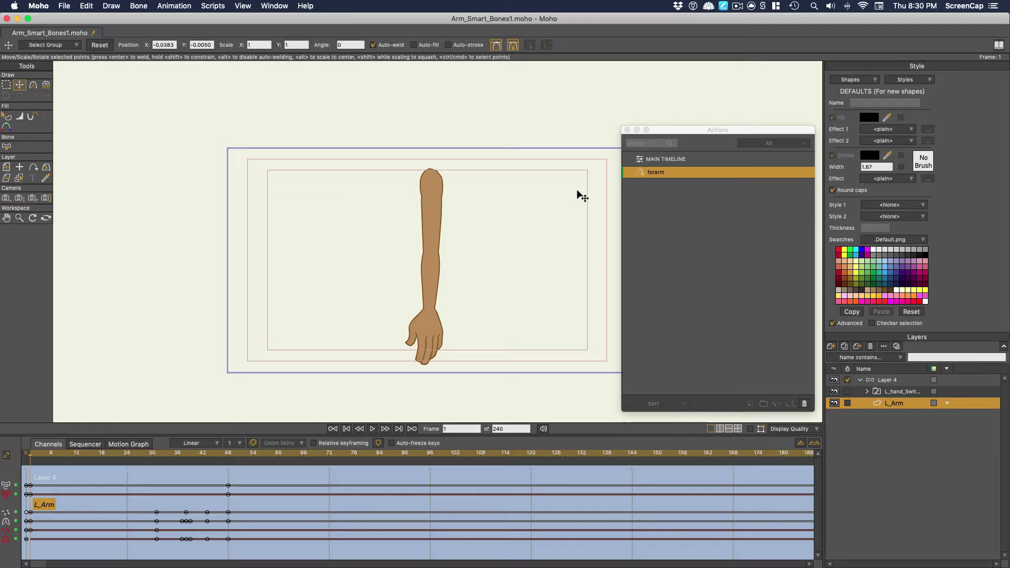
Return to the main timeline and select Layer 4
click(666, 158)
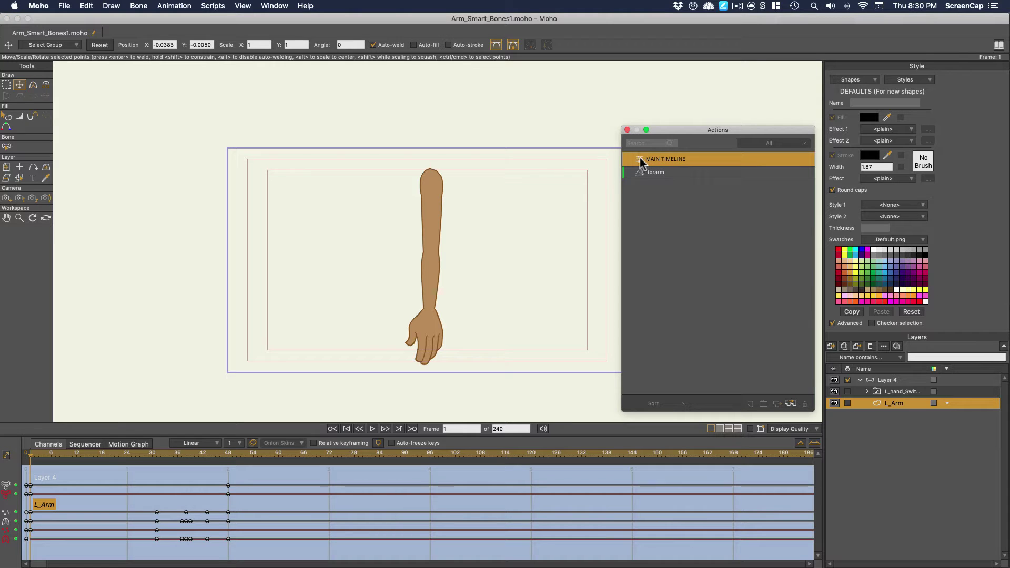
double_click(642, 161)
click(875, 380)
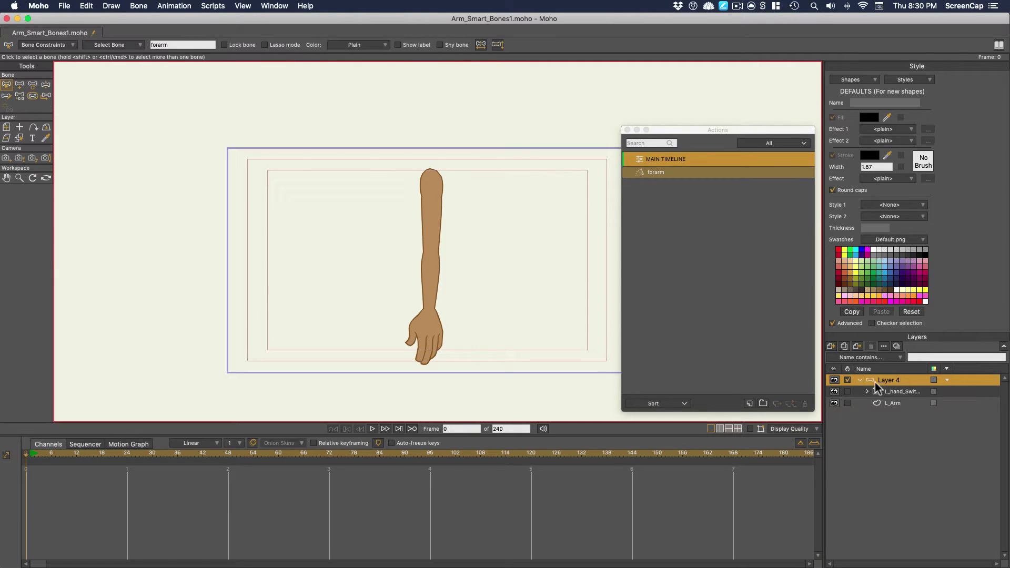
Swing the hand bone around with Manipulate Bones to test the elbow, closing the Actions window
click(860, 379)
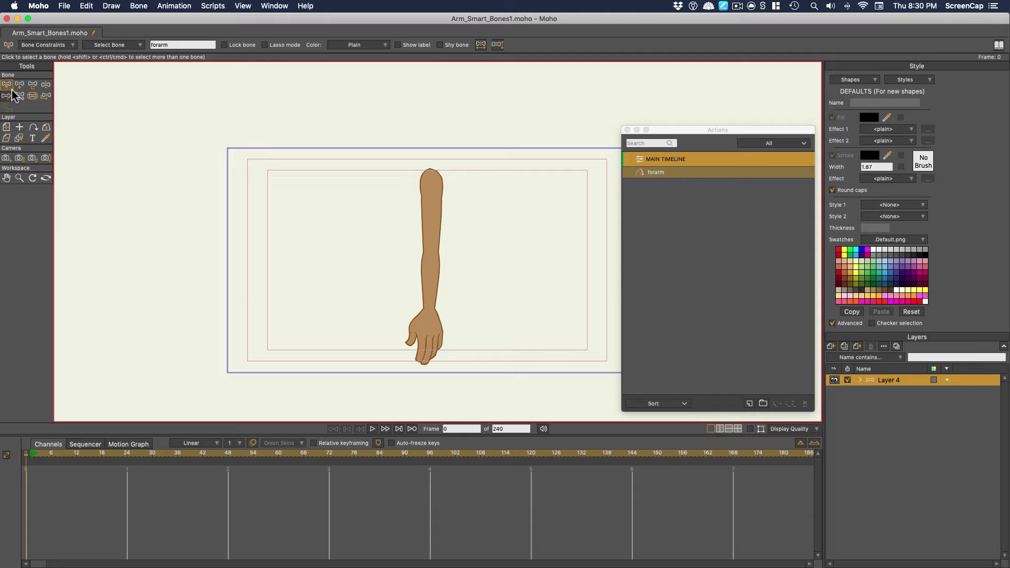
click(47, 85)
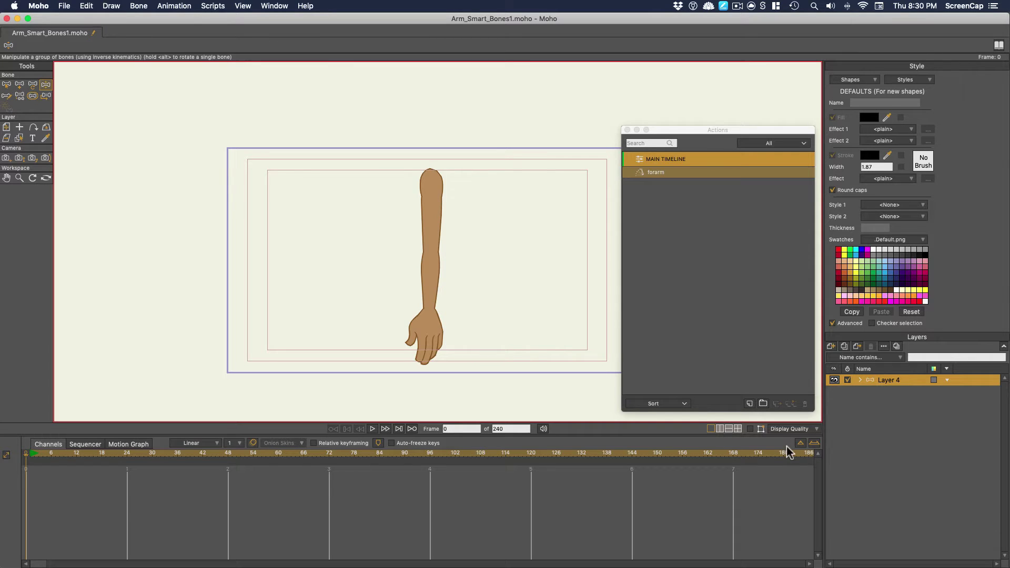
drag(428, 303, 291, 301)
scroll(395, 218, up, 2)
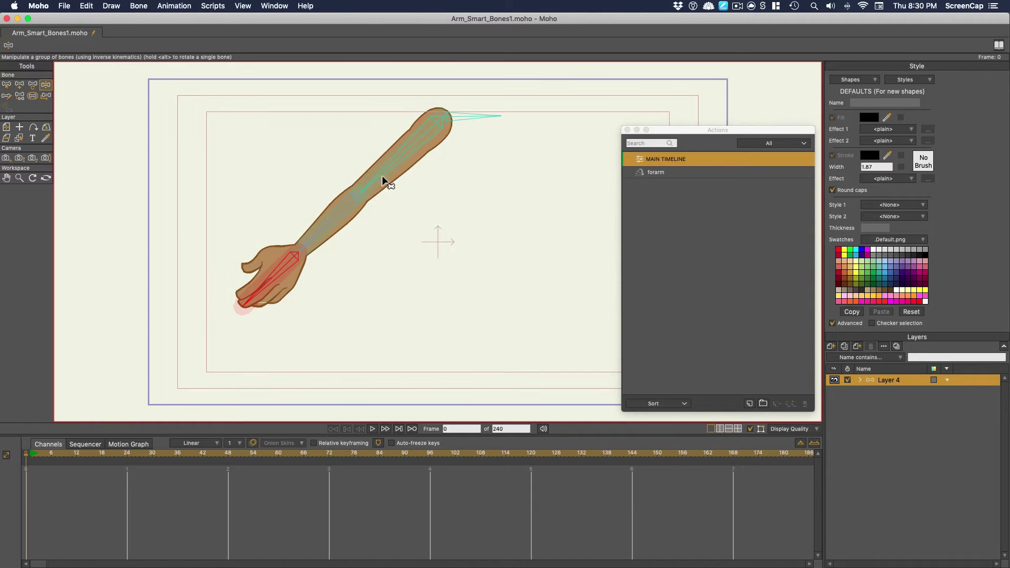
drag(383, 178, 511, 197)
drag(490, 274, 345, 234)
click(627, 130)
drag(384, 196, 441, 239)
drag(441, 239, 503, 167)
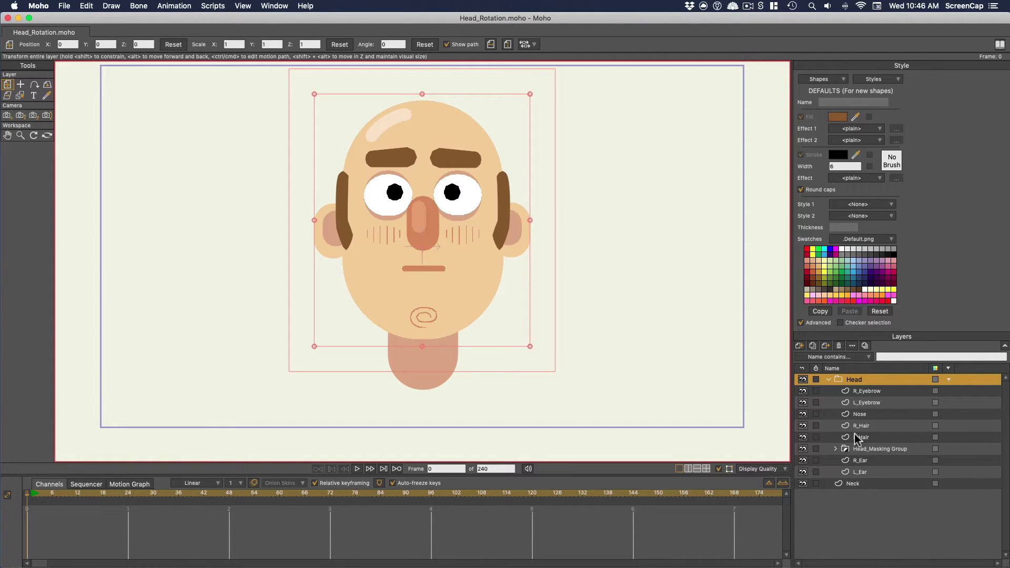
Select the L_Eyebrow, Nose and R_Hair layers, then expand Head_Masking Group to L_Eye
click(867, 403)
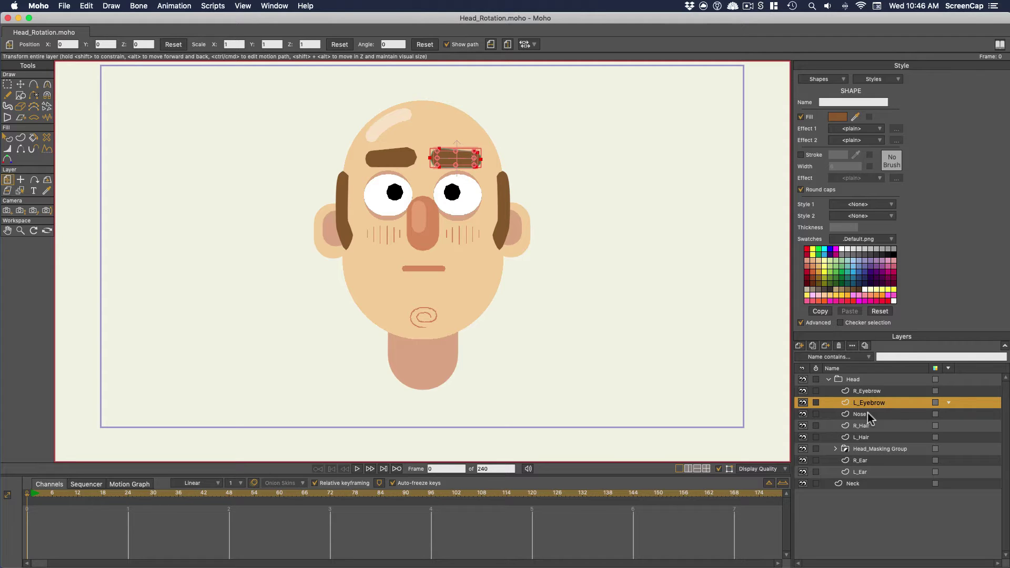
click(868, 418)
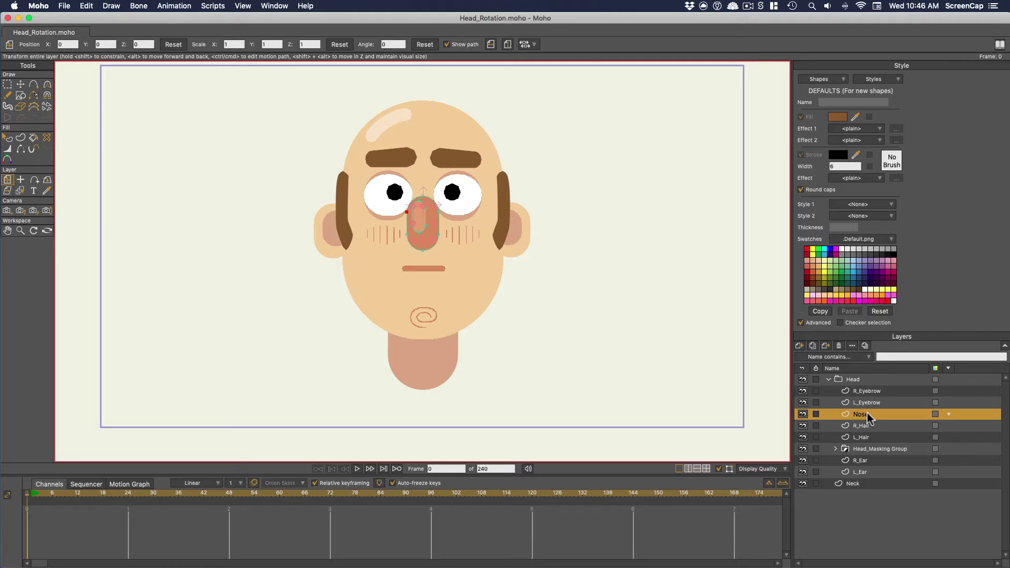
click(870, 426)
click(835, 448)
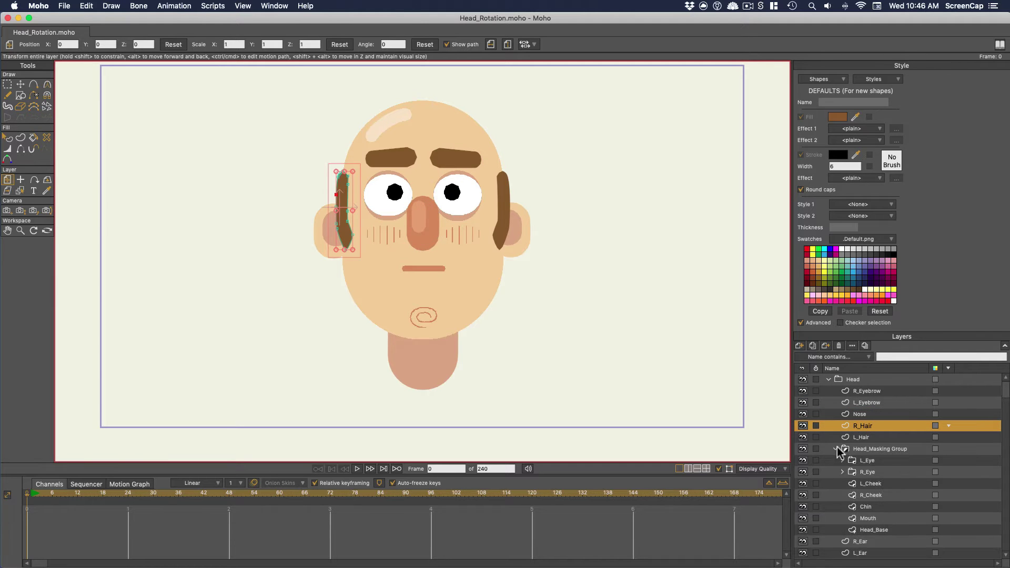
click(880, 461)
Browse L_Eye's pupil, base and shadow layers, then select and nudge the Mouth
click(842, 460)
scroll(889, 474, down, 1)
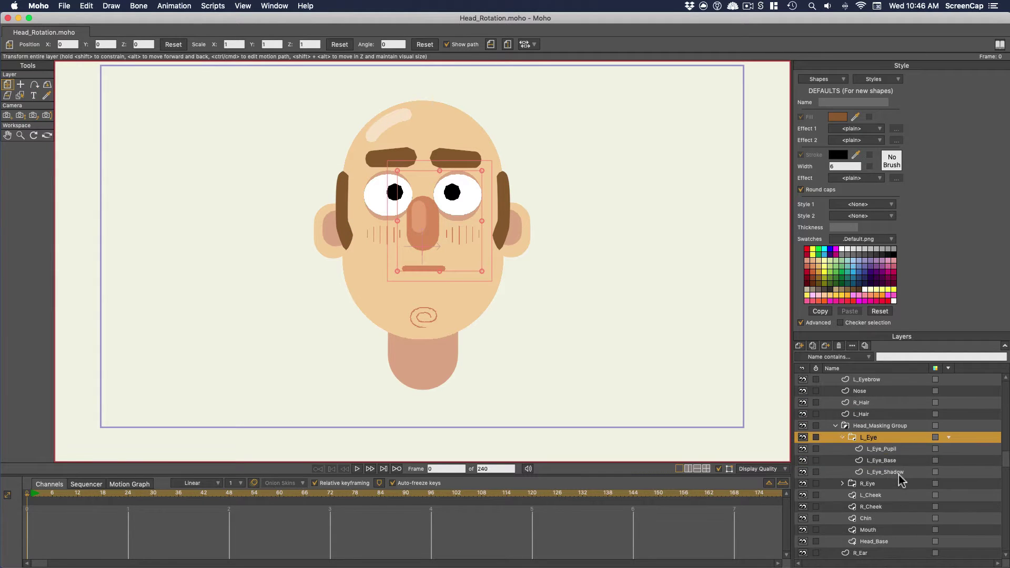
click(888, 449)
click(886, 461)
click(888, 471)
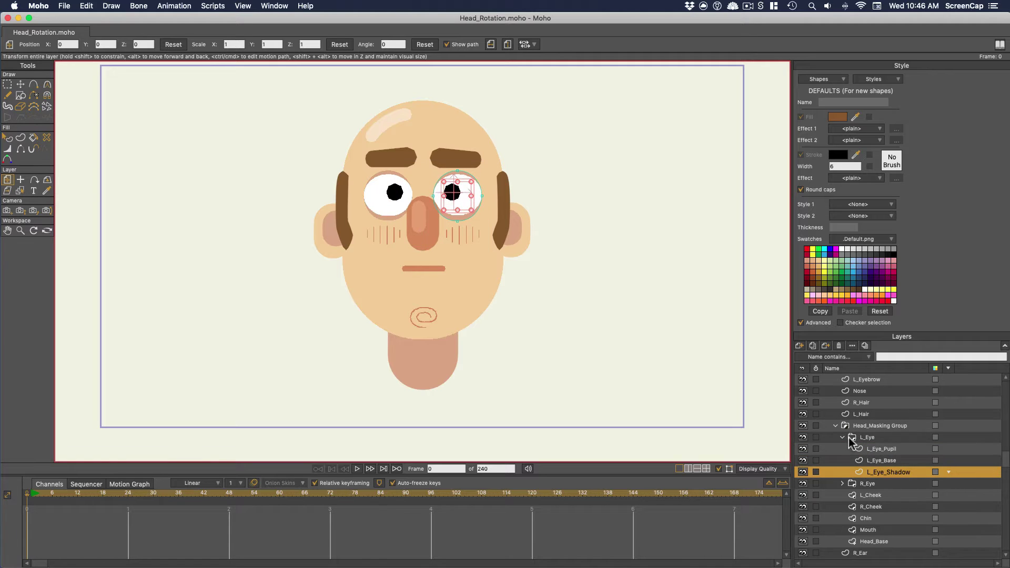
click(842, 437)
click(877, 502)
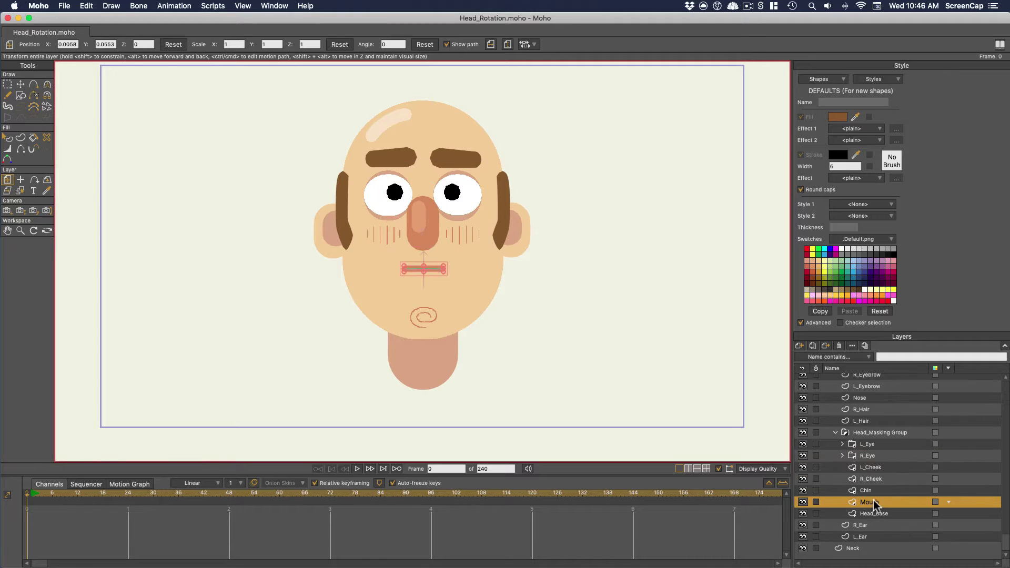
mouse_move(436, 268)
mouse_down()
mouse_move(361, 275)
mouse_move(505, 279)
mouse_move(433, 269)
mouse_up()
Collapse Head_Masking Group and convert the Head group into a bone layer
click(835, 433)
click(860, 381)
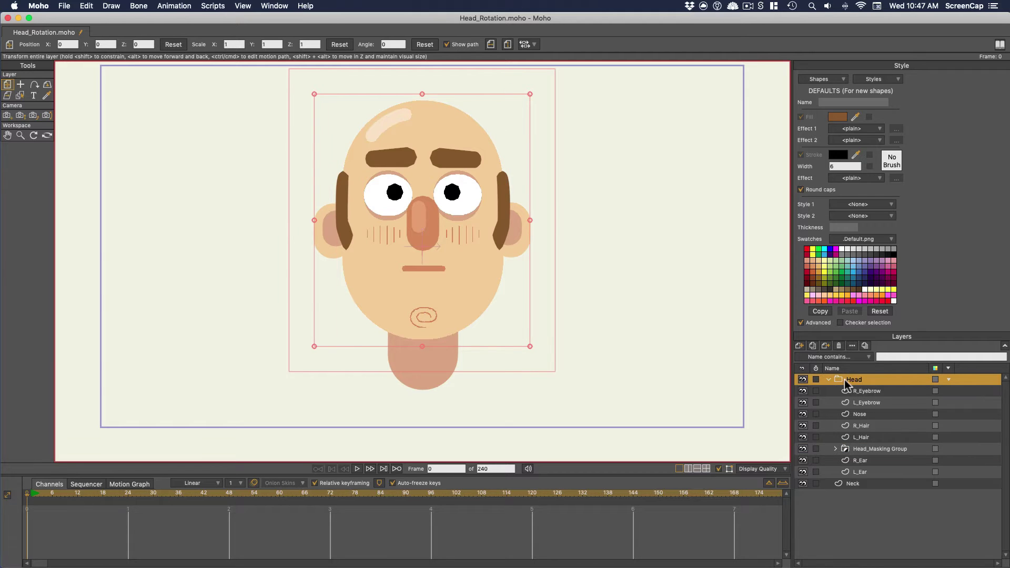
right_click(844, 379)
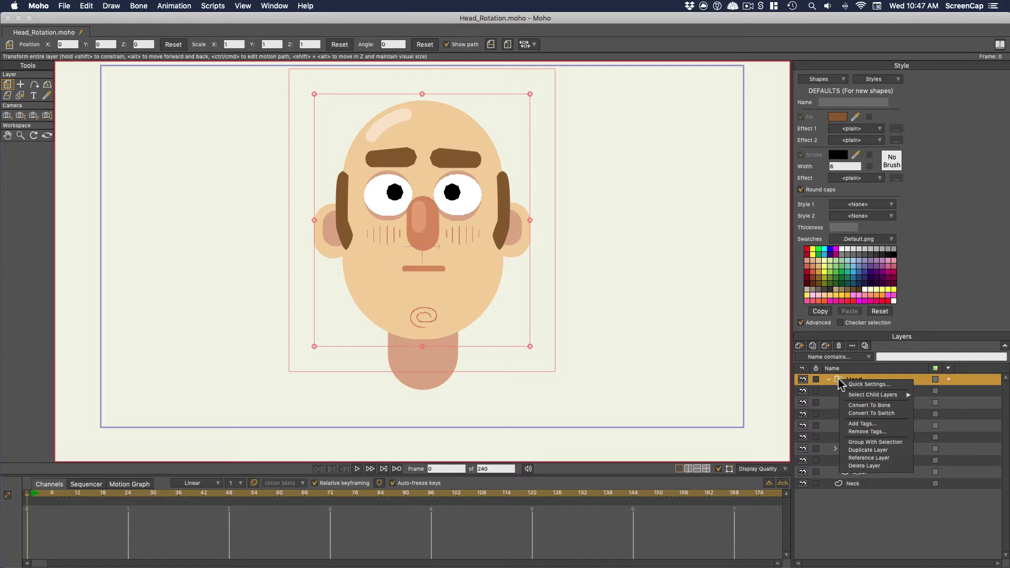
click(884, 405)
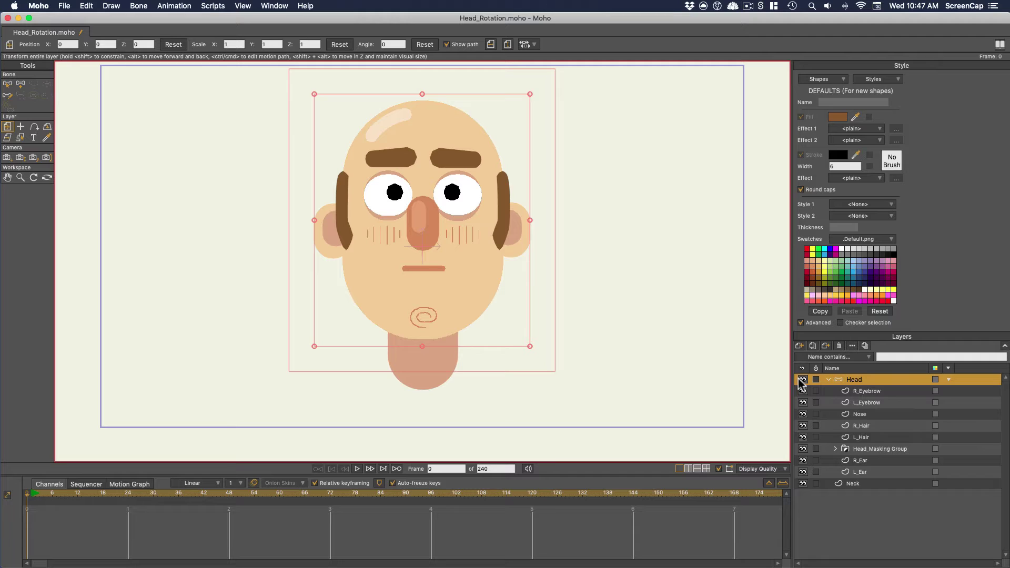
Draw a new bone upward beside the head and name it Head_Turn
click(21, 84)
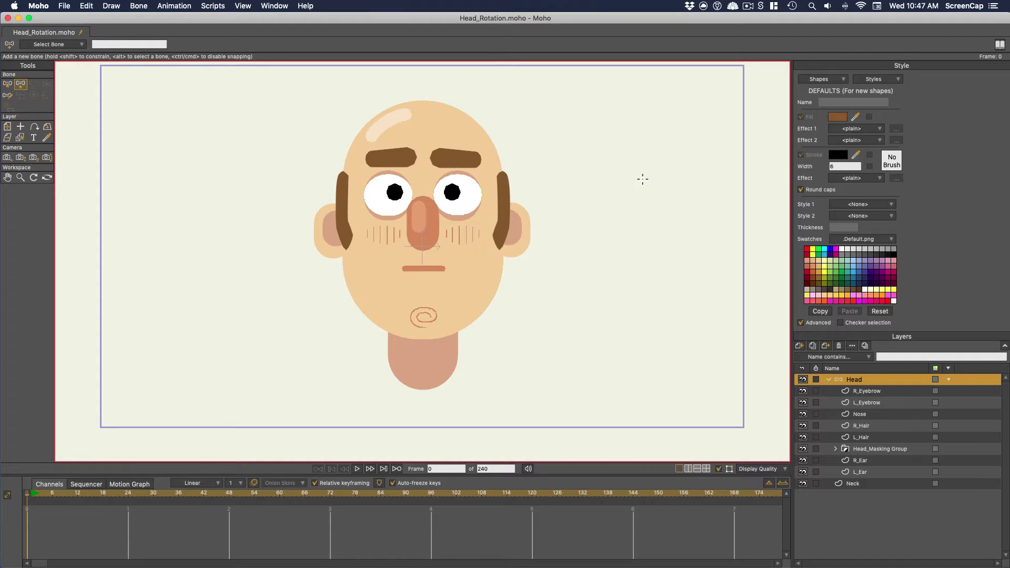
drag(644, 179, 642, 139)
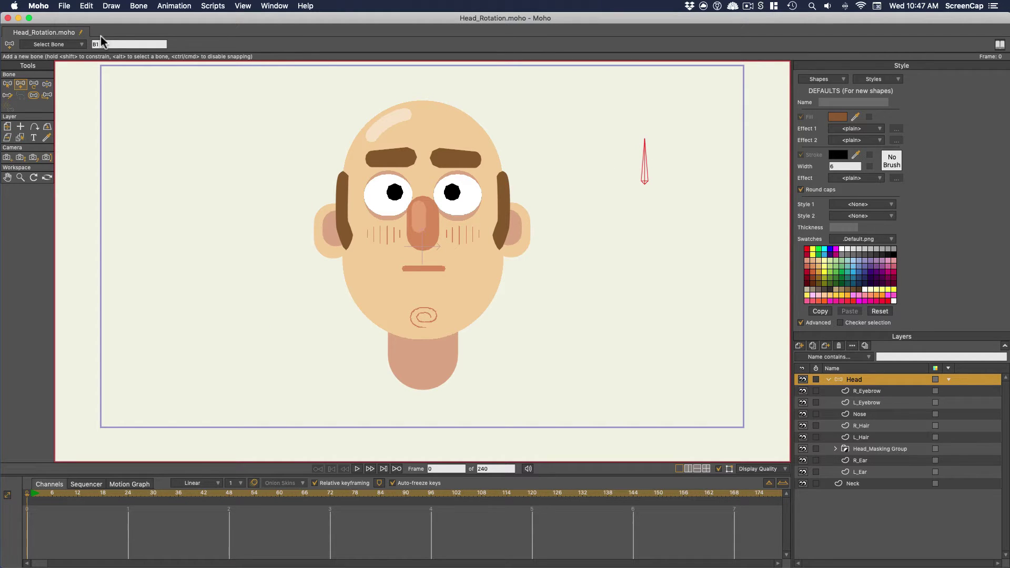
drag(102, 43, 82, 43)
text(Head_Turn)
key(Return)
Enable angle constraints on the bone and begin setting the -70 minimum limit
click(7, 83)
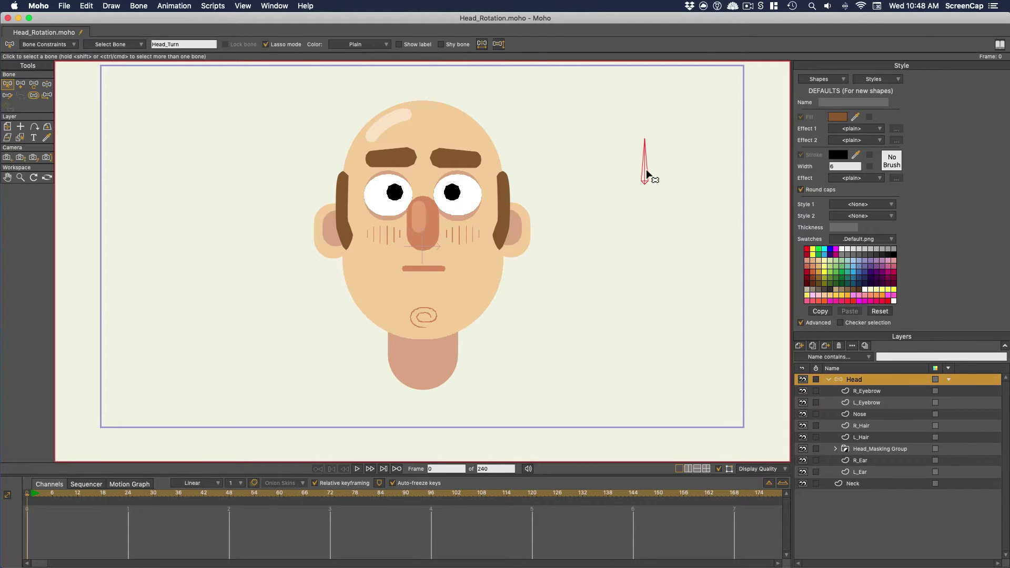
click(67, 44)
click(44, 58)
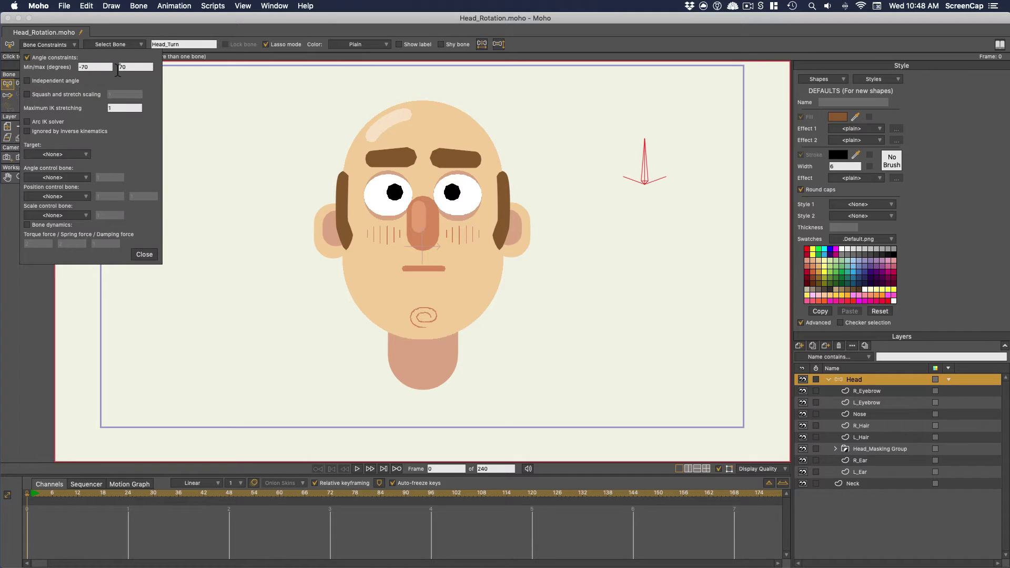
click(83, 67)
Close the constraint settings, deselect, and set the Head_Turn dial bone's strength to 0
click(144, 254)
click(547, 131)
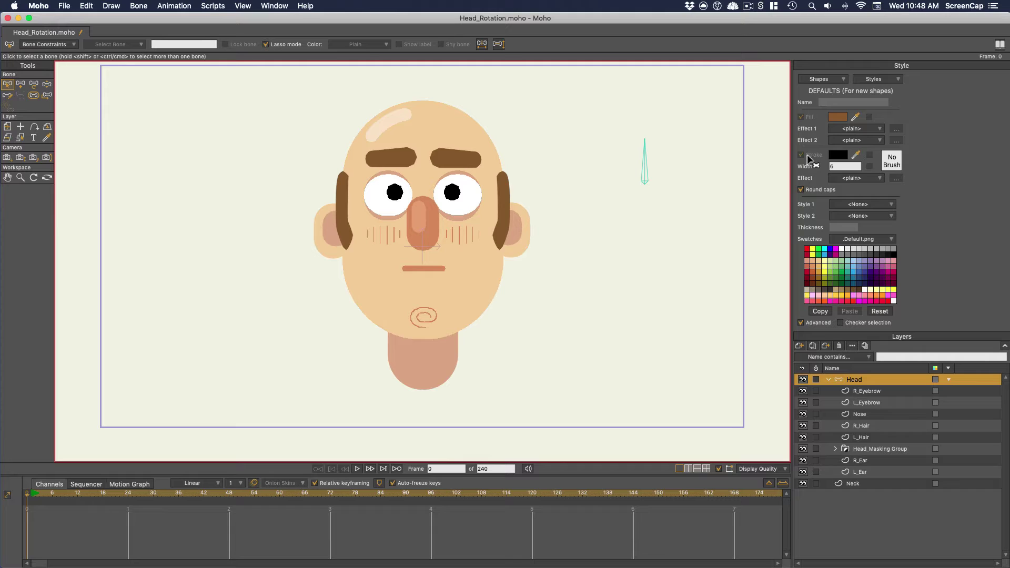
click(34, 95)
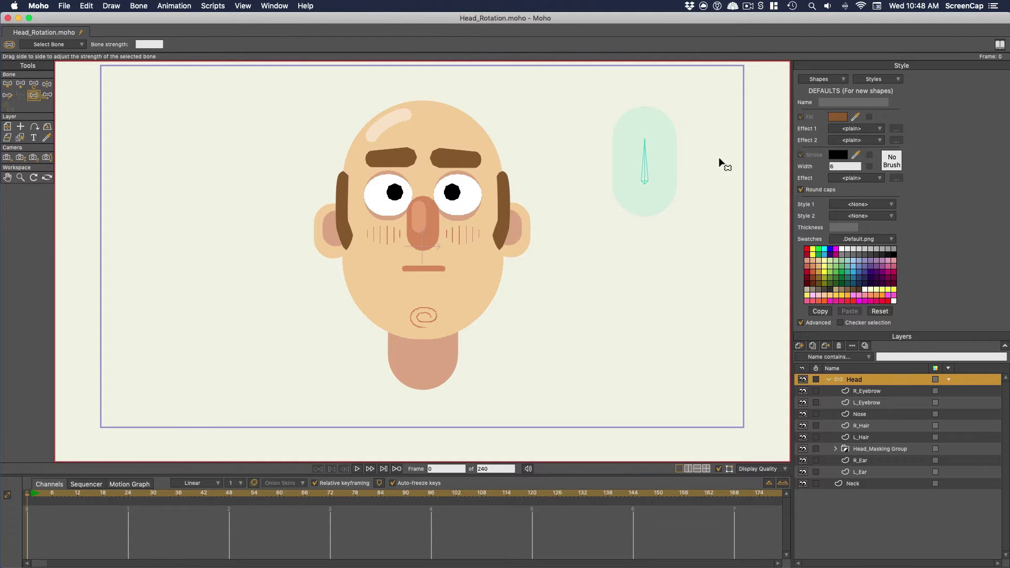
click(652, 165)
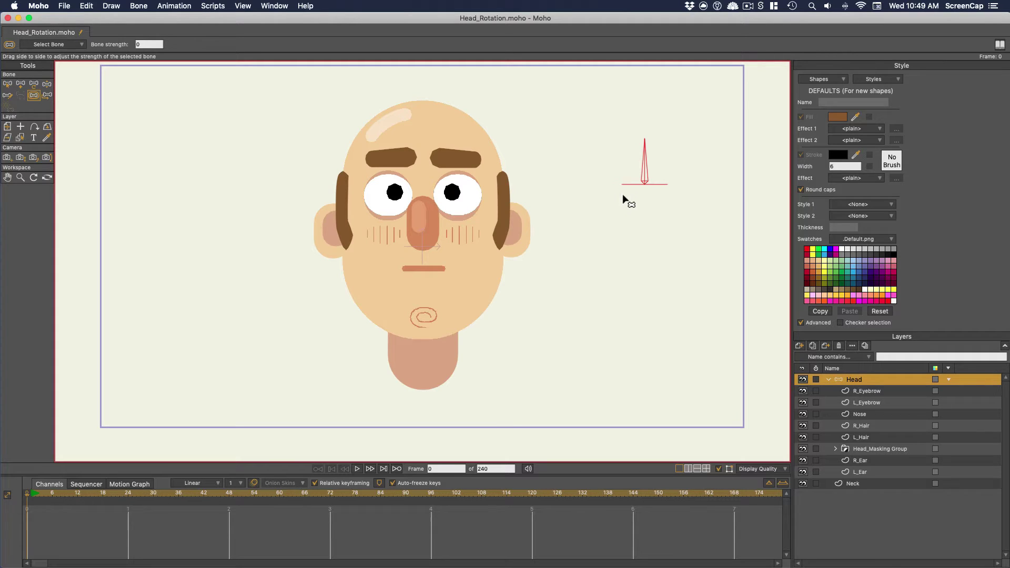
Show the Actions panel and create a new action named Head_Turn_Left
click(277, 6)
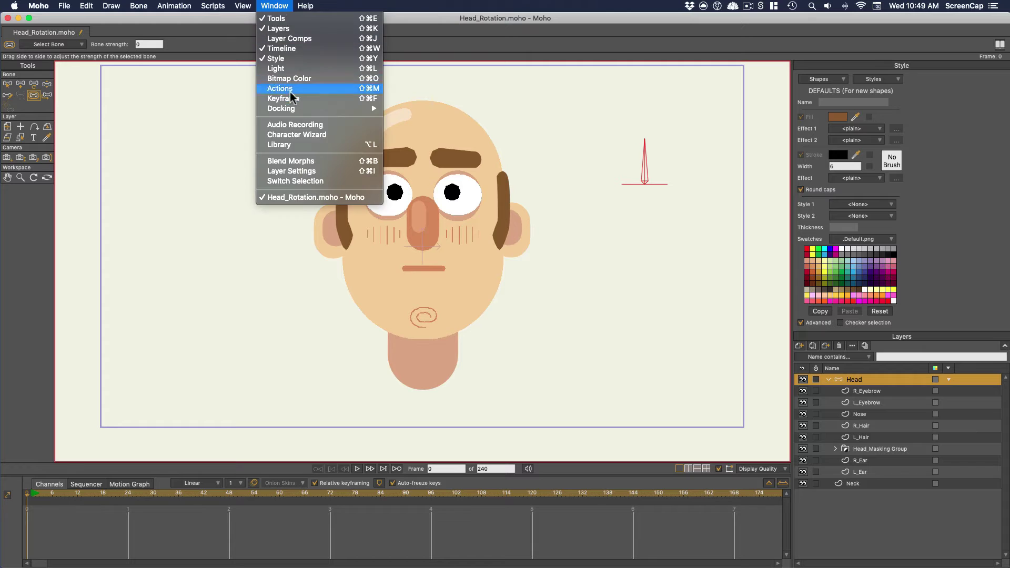
click(284, 89)
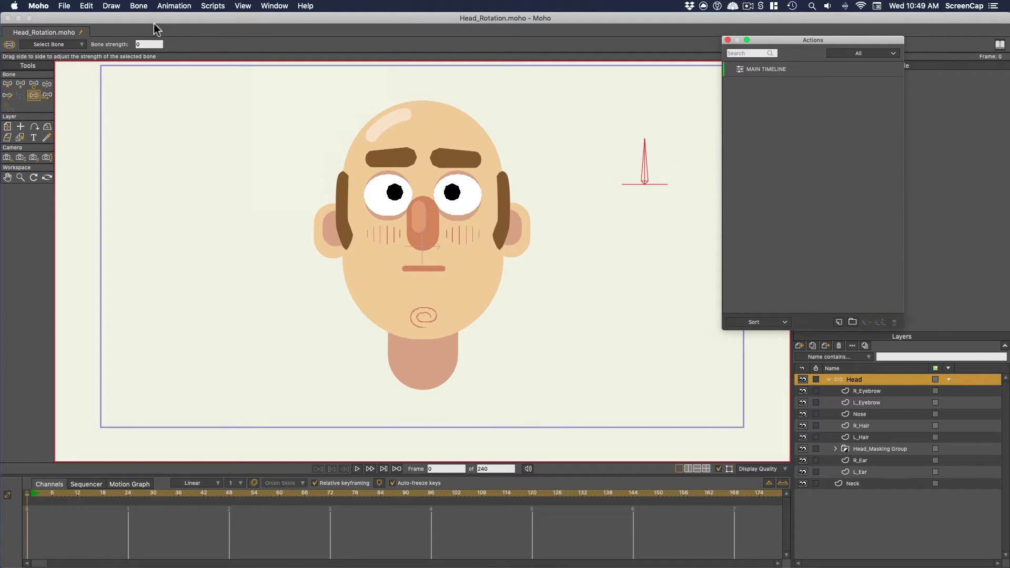
click(7, 84)
click(838, 322)
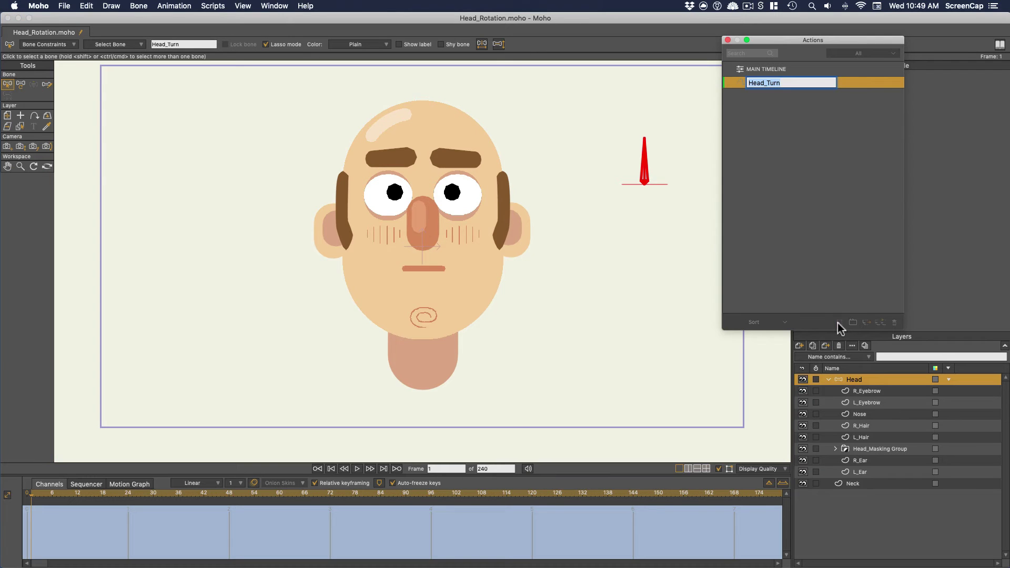
click(788, 85)
key(Return)
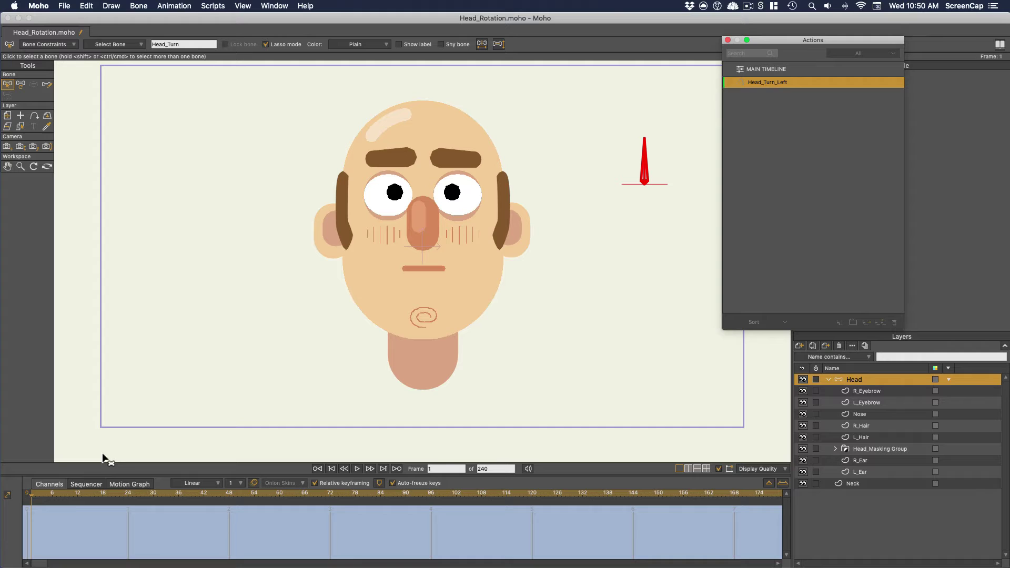
At frame 90, rotate the Head_Turn dial bone to point left at 180
drag(71, 494, 238, 494)
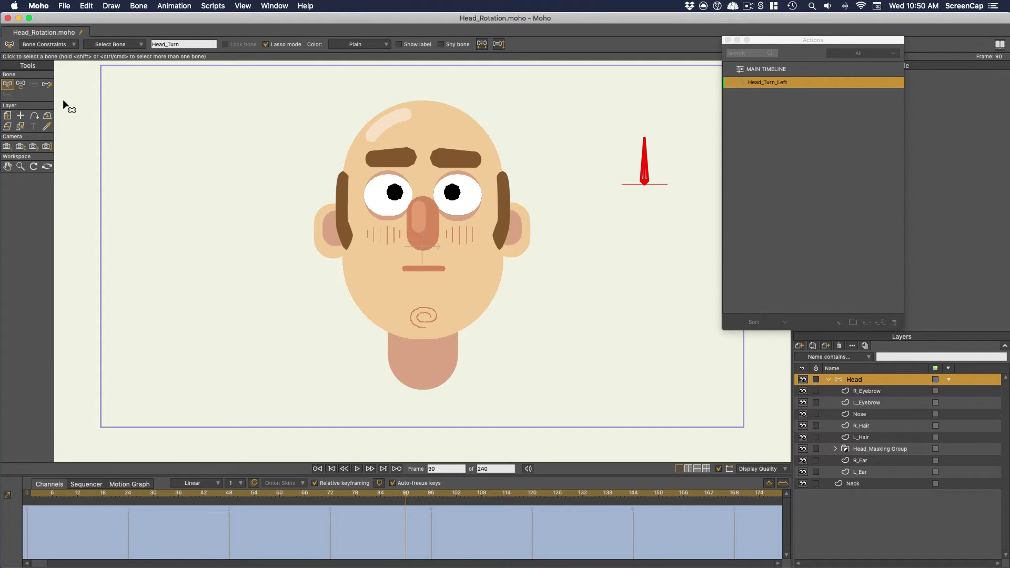
click(21, 86)
drag(646, 154, 614, 221)
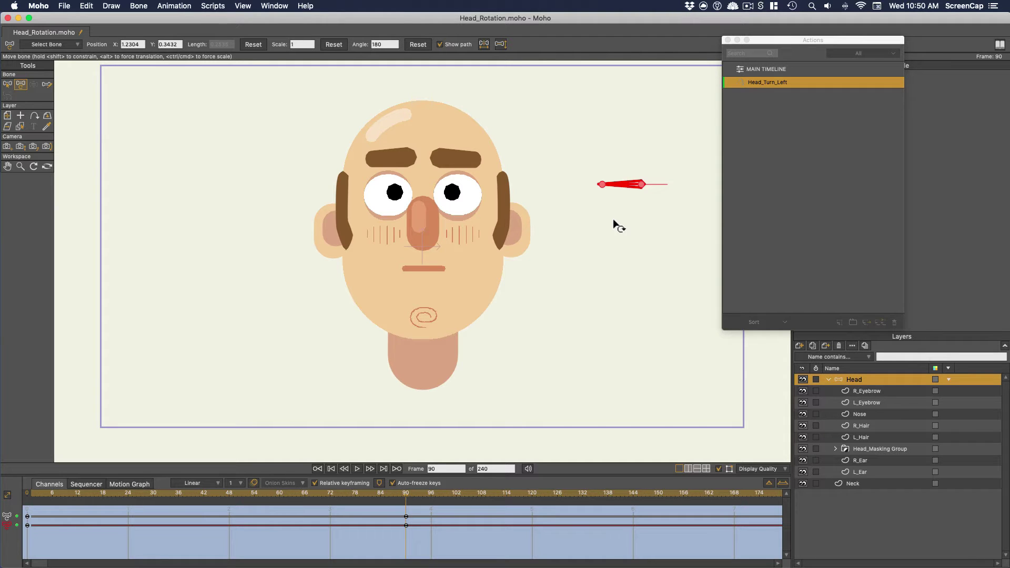
Shift the Head_Masking Group facial features sideways with Transform Layer
click(894, 451)
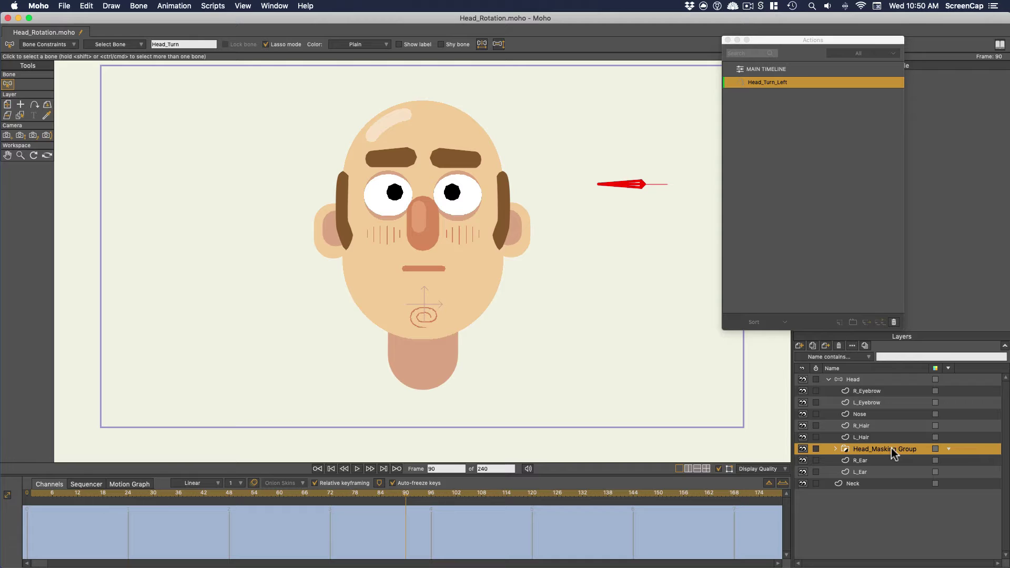
click(7, 105)
drag(420, 314, 450, 315)
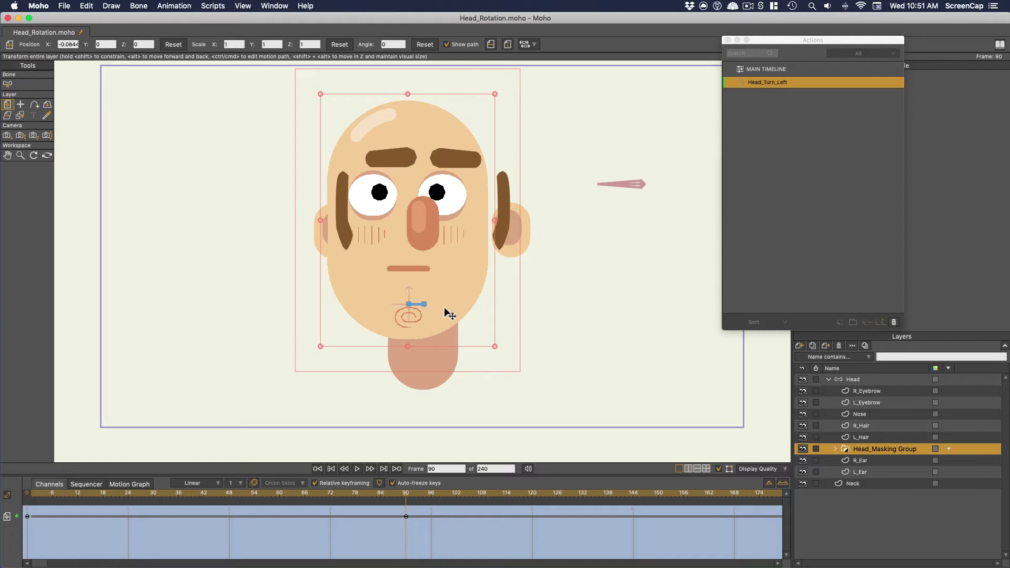
Move the R_Ear layer's points right onto the face instead of moving the whole layer
click(870, 461)
scroll(335, 236, up, 3)
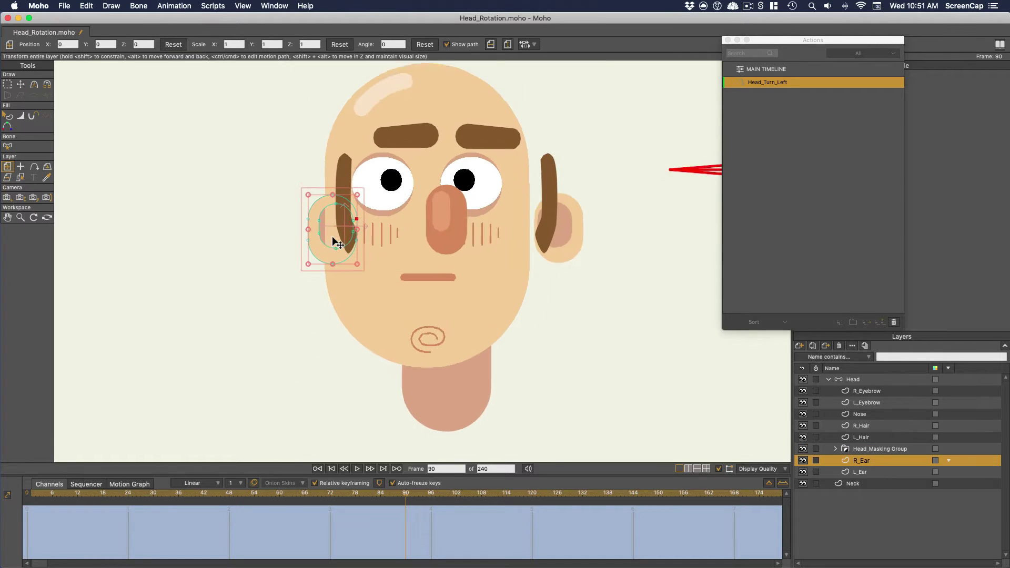
drag(325, 241, 374, 242)
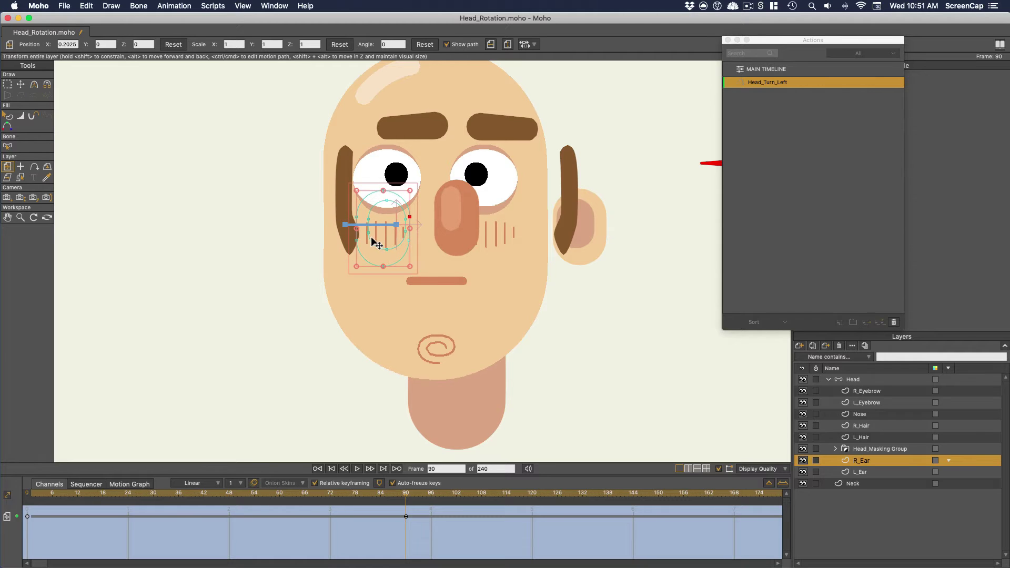
key(super+z)
click(21, 84)
drag(290, 274, 363, 266)
drag(332, 230, 394, 237)
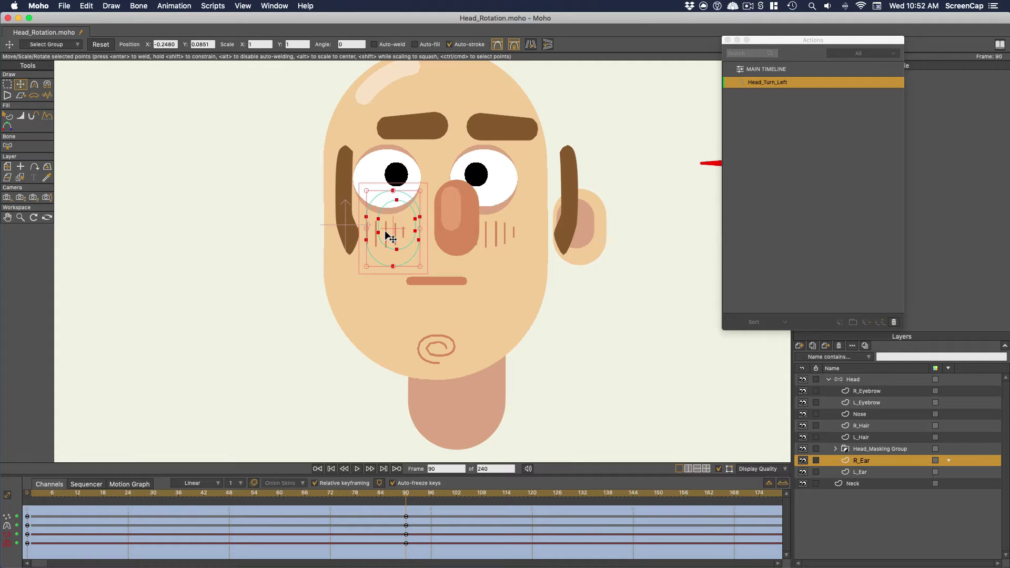
click(370, 388)
At frame 24, select the R_Hair points and narrow the right hair horizontally
click(865, 427)
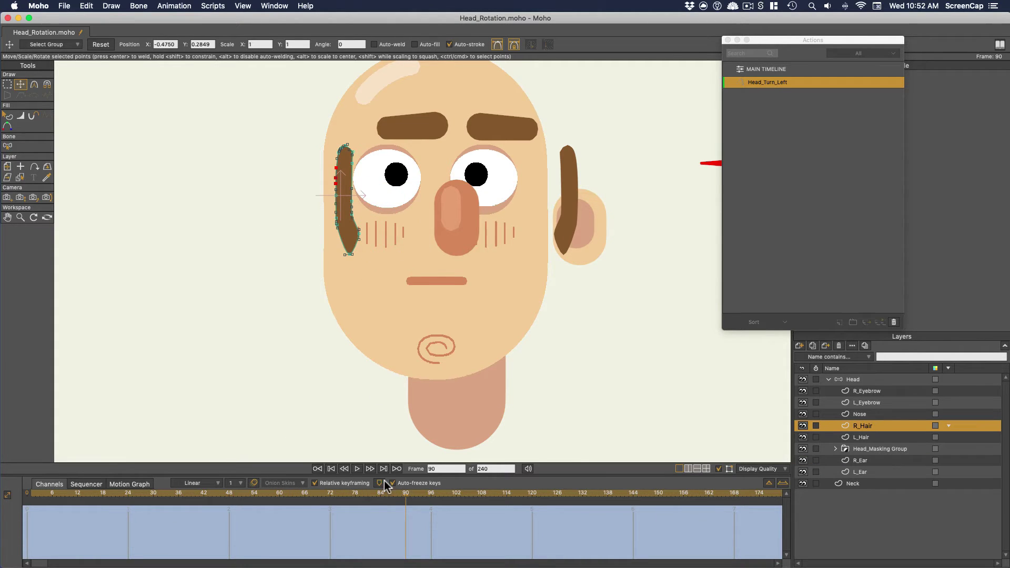
mouse_move(368, 495)
mouse_down()
mouse_move(59, 502)
mouse_move(129, 497)
mouse_up()
mouse_move(363, 139)
mouse_down()
mouse_move(313, 193)
mouse_move(371, 153)
mouse_up()
drag(353, 164, 347, 164)
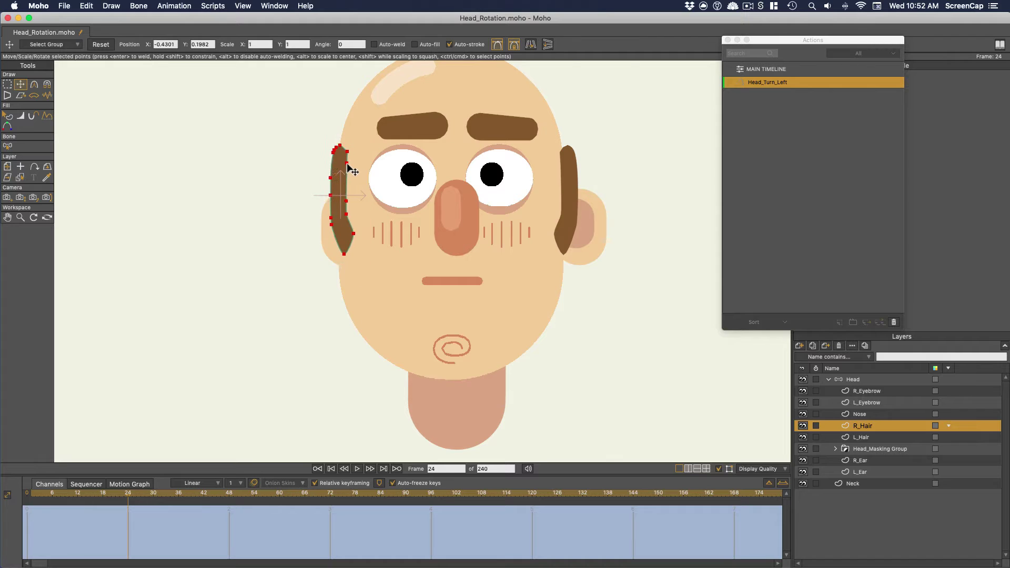
scroll(347, 164, up, 5)
drag(306, 137, 299, 204)
Pull the right hair's edge points left to straighten its outline and preview the change
drag(271, 95, 275, 113)
drag(290, 272, 279, 271)
drag(279, 206, 278, 206)
drag(279, 232, 278, 232)
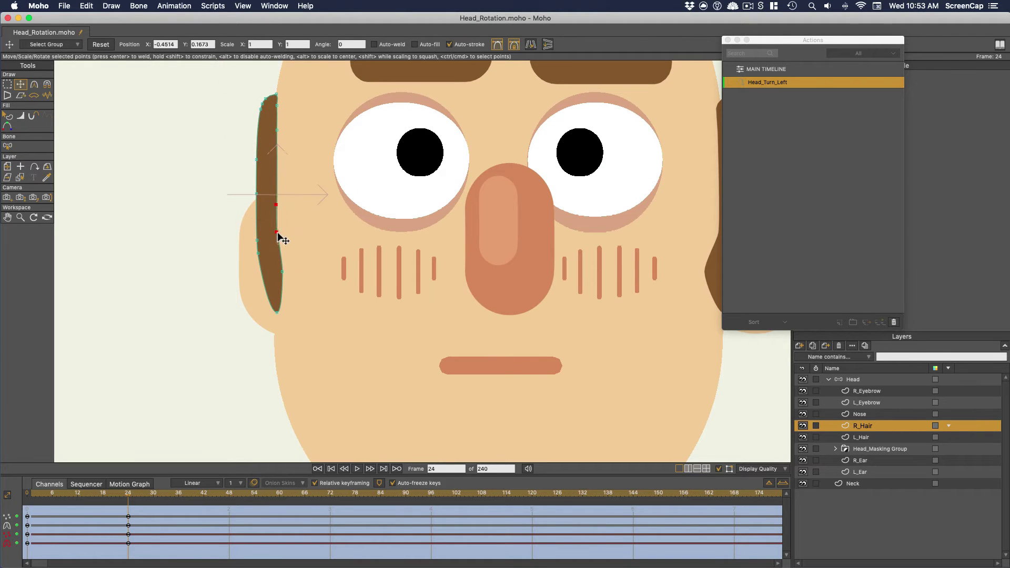
drag(277, 105, 277, 106)
drag(279, 271, 279, 271)
click(277, 312)
drag(190, 494, 128, 504)
key(b)
click(877, 380)
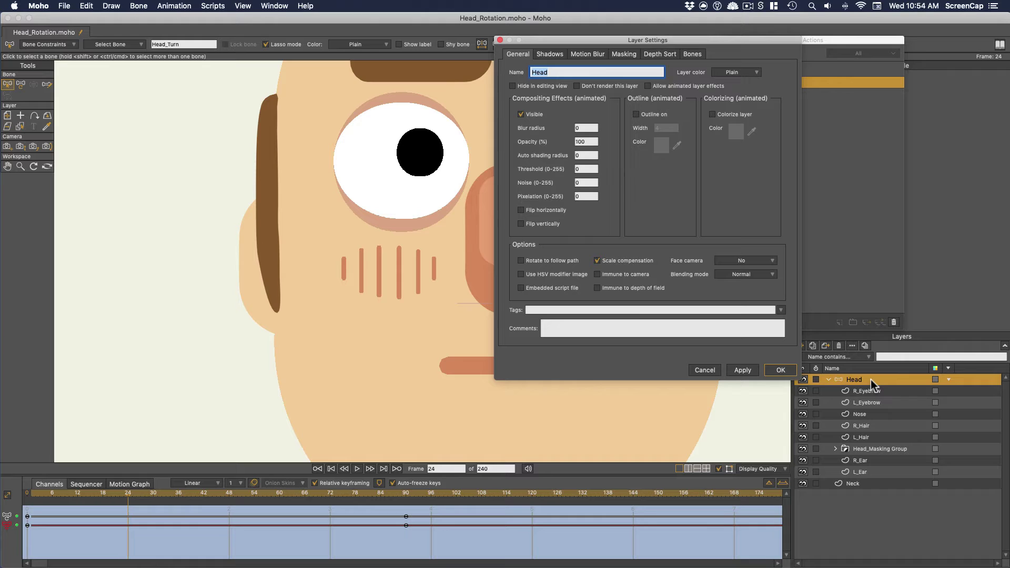
Tick Enable animated layer order on the Head group's Depth Sort tab and apply
click(659, 55)
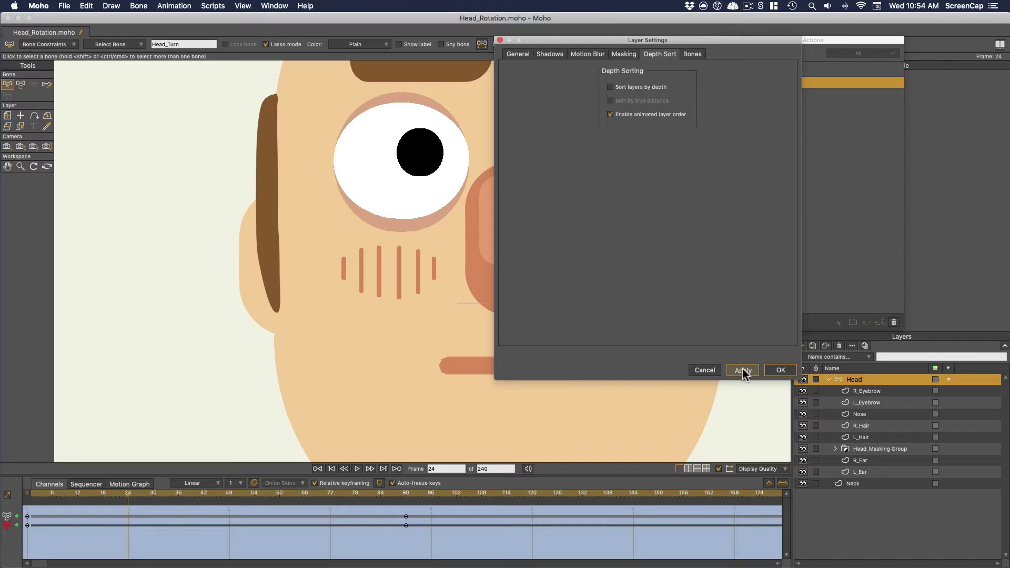
click(779, 370)
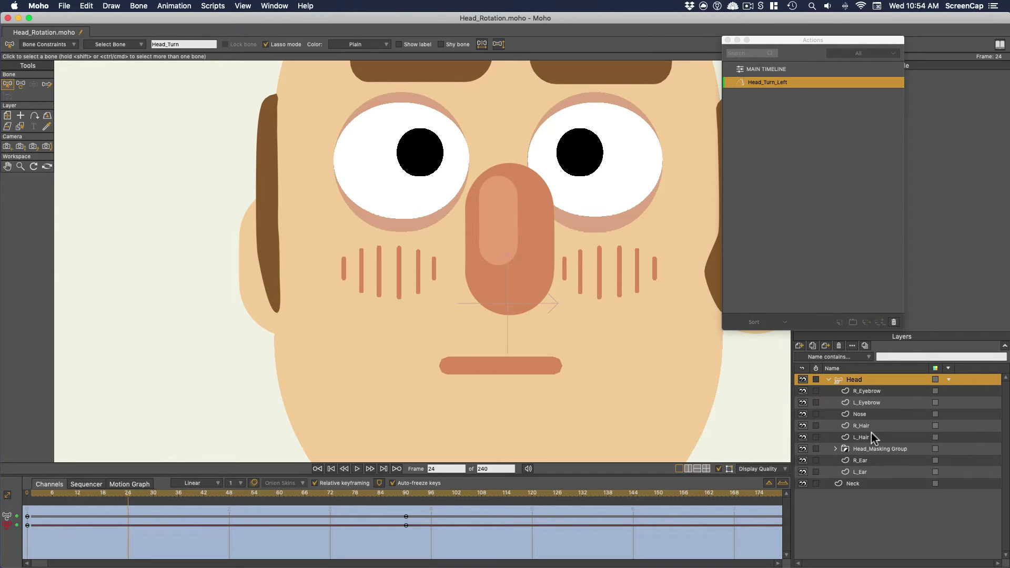
Move R_Hair below Head_Masking Group in the layer stack and preview around frame 24
click(863, 426)
click(21, 85)
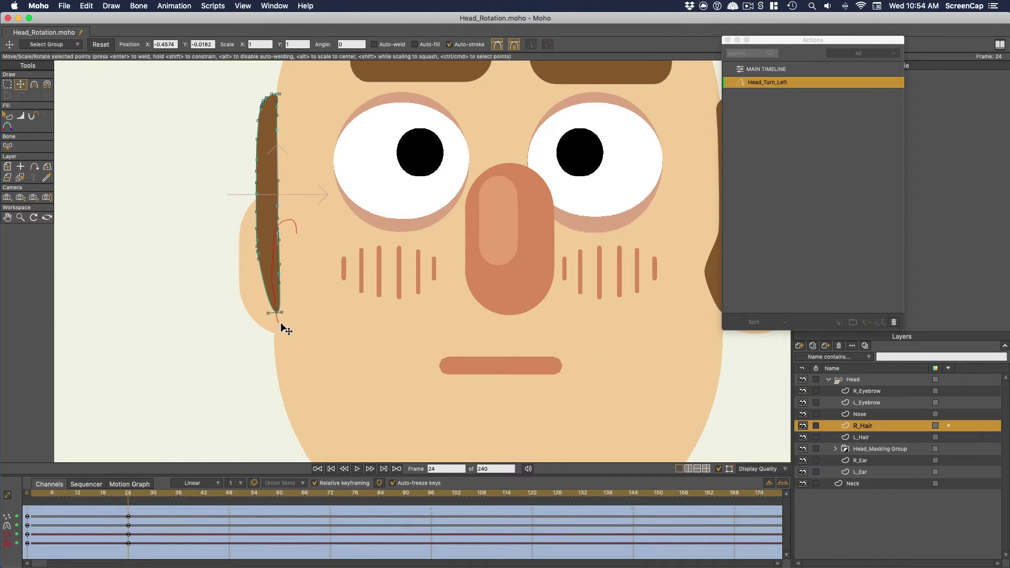
mouse_move(284, 329)
mouse_down()
mouse_move(279, 245)
mouse_move(294, 236)
mouse_up()
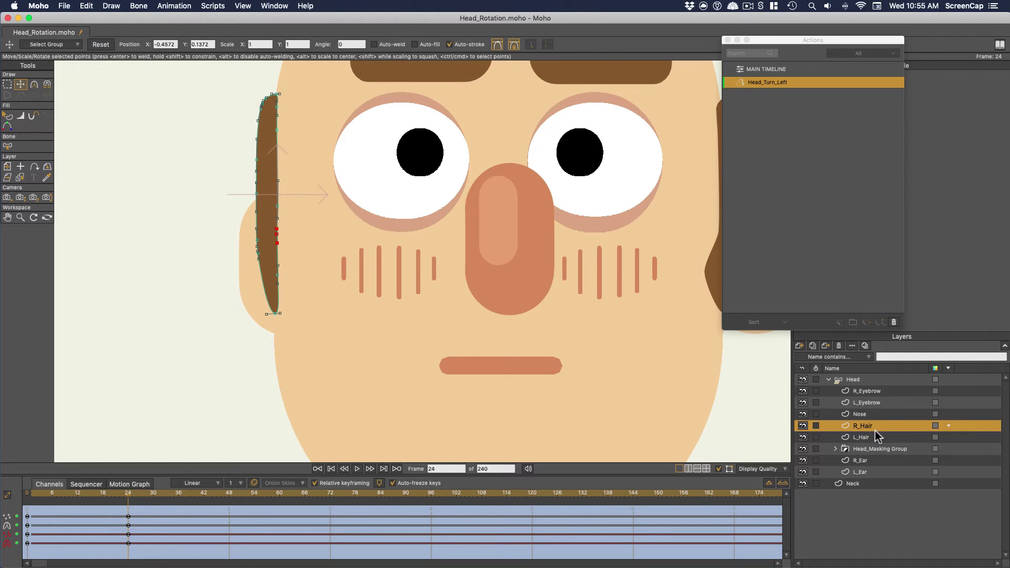
drag(875, 430, 868, 456)
mouse_move(125, 492)
mouse_down()
mouse_move(110, 495)
mouse_move(218, 503)
mouse_move(93, 503)
mouse_move(125, 496)
mouse_up()
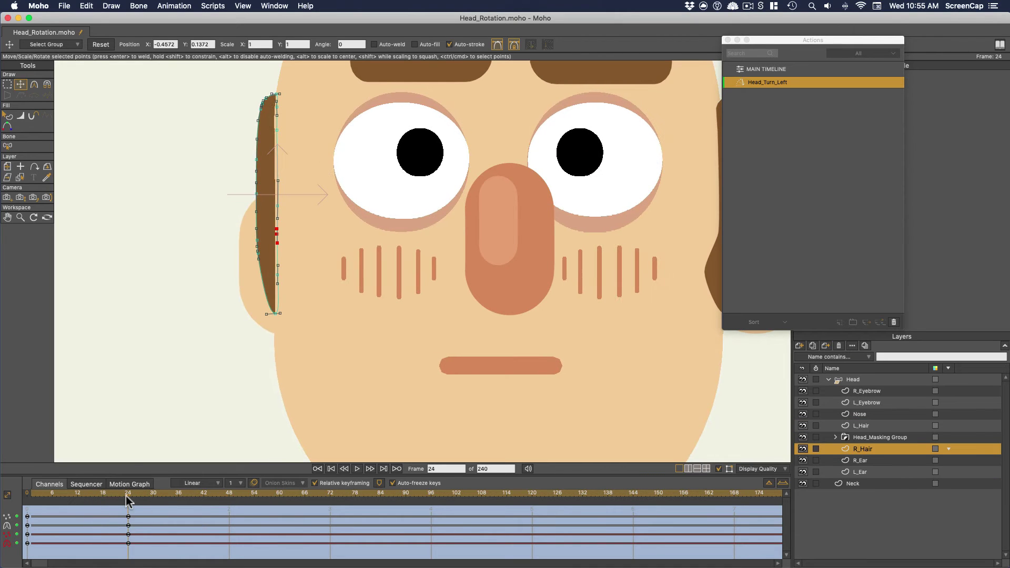
click(868, 380)
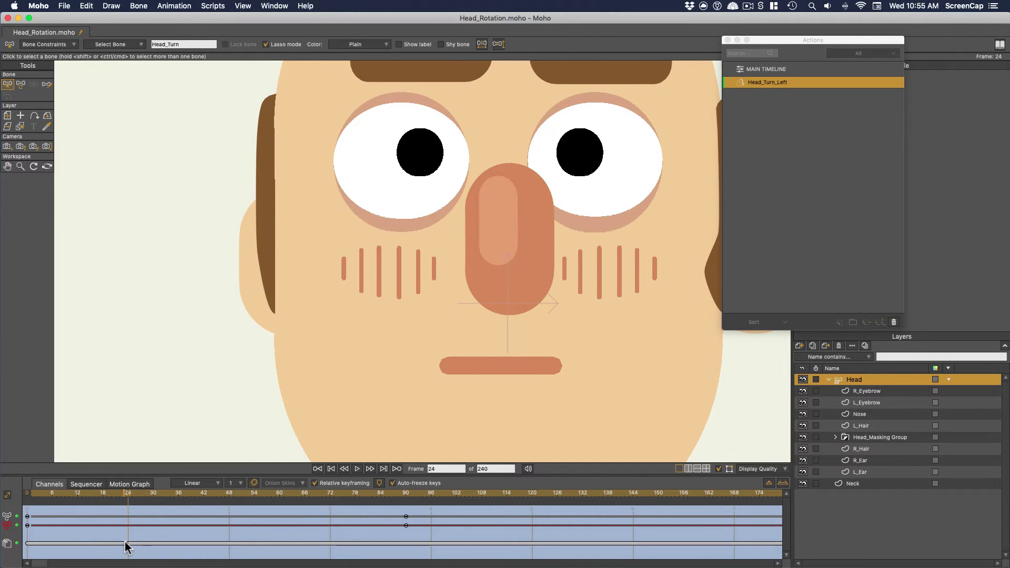
drag(125, 493, 127, 493)
At frame 90, move all of the right hair's points to the right
click(870, 449)
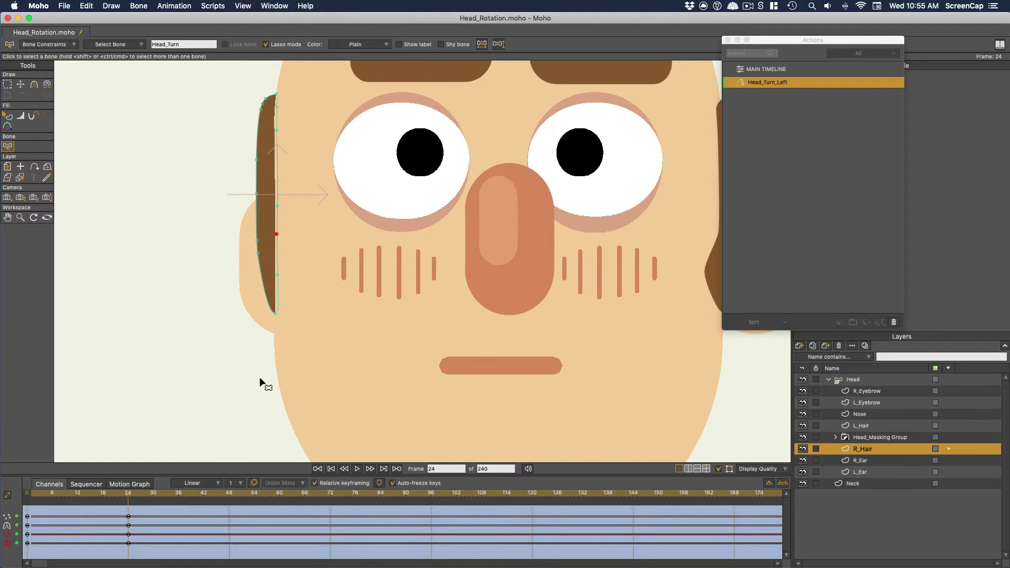
click(406, 493)
key(t)
mouse_move(198, 203)
mouse_down()
mouse_move(218, 319)
mouse_move(206, 284)
mouse_up()
drag(271, 204, 362, 205)
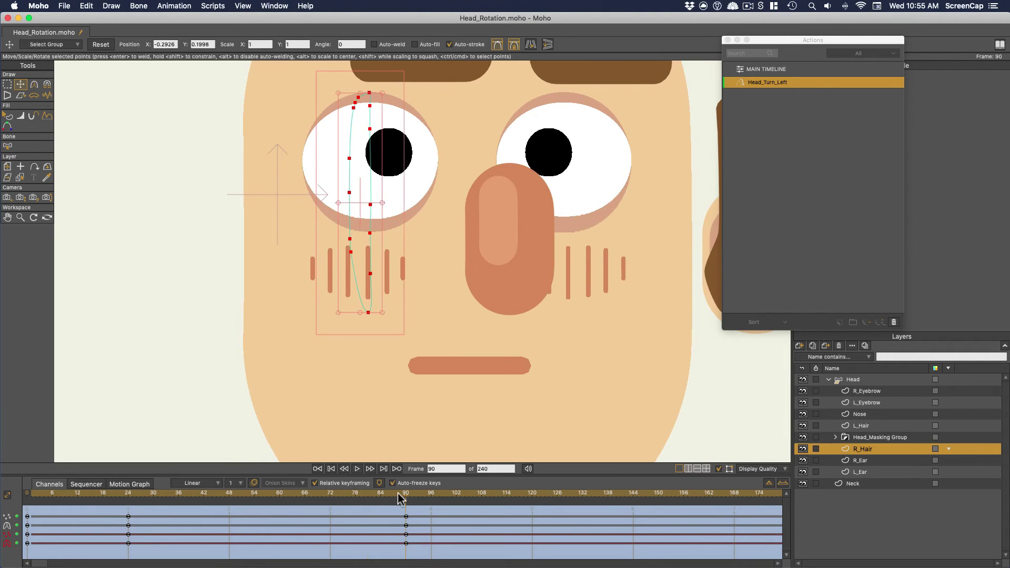
mouse_move(402, 495)
mouse_down()
mouse_move(132, 492)
mouse_move(405, 494)
mouse_up()
Move the right ear's points right and narrow it at frame 90, checking frame 0
click(863, 461)
key(super+a)
drag(420, 275, 480, 275)
mouse_move(405, 495)
mouse_down()
mouse_move(337, 495)
mouse_move(405, 494)
mouse_up()
drag(383, 260, 429, 260)
drag(406, 493, 27, 494)
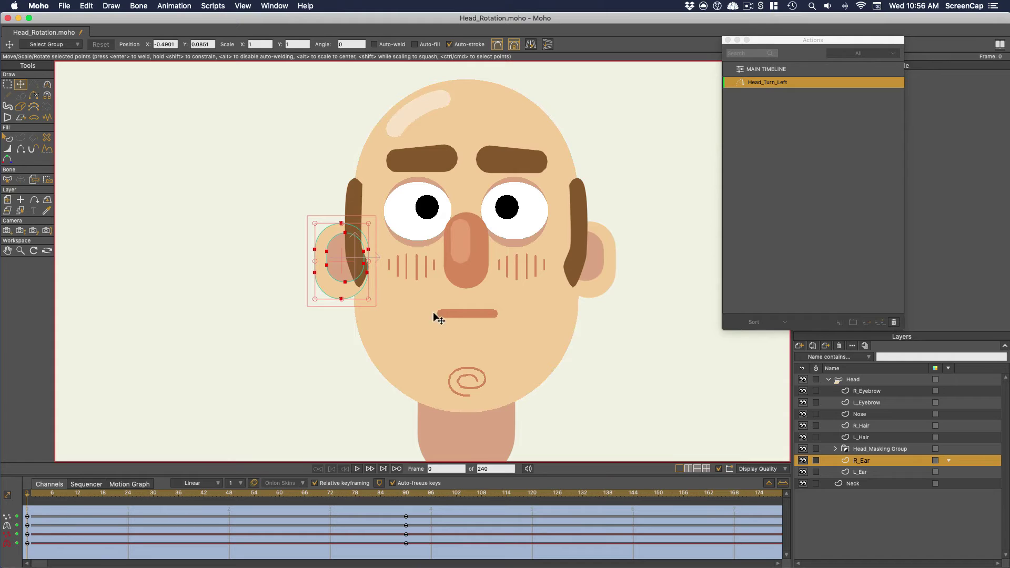
click(405, 493)
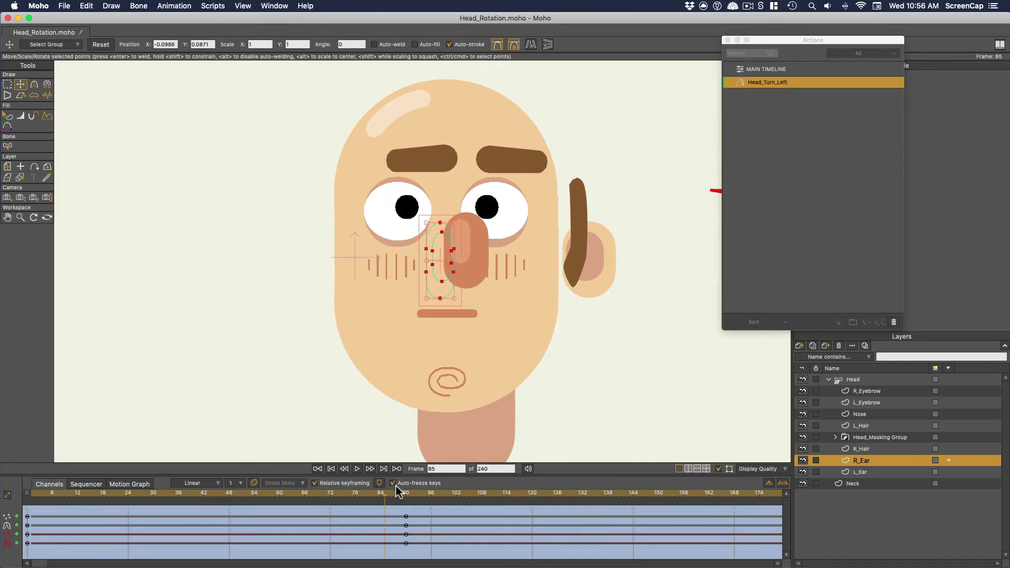
Centre the origins of the L_Eye and R_Eye layers on each eye
click(835, 438)
click(867, 449)
click(868, 461)
click(867, 449)
click(868, 460)
key(0)
click(393, 210)
click(867, 448)
click(492, 210)
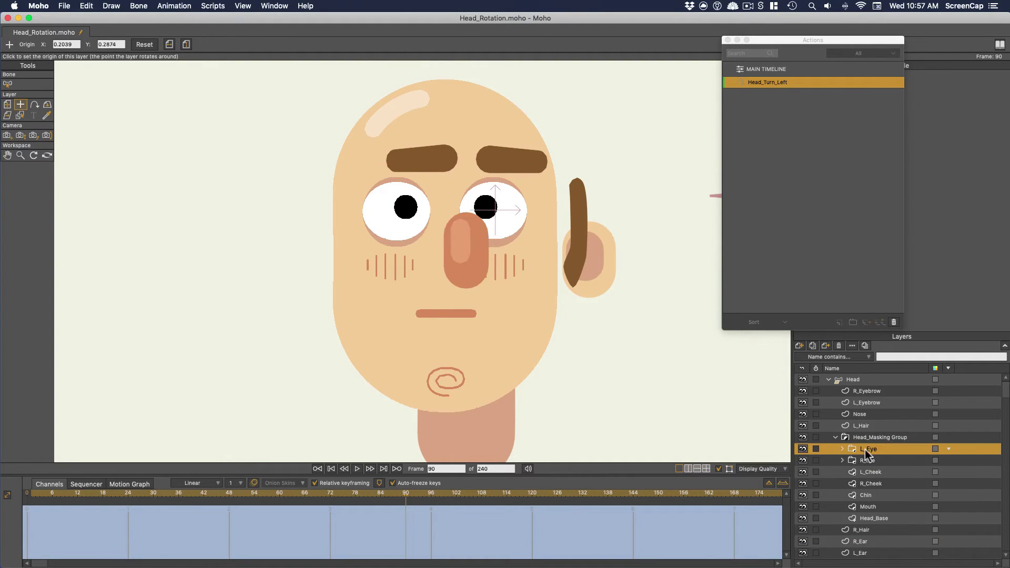
key(m)
click(868, 460)
Move both eyes left and narrow the right eye for the turned view
drag(393, 221, 290, 221)
drag(259, 212, 278, 211)
mouse_move(406, 494)
mouse_down()
mouse_move(228, 493)
mouse_move(152, 510)
mouse_move(406, 505)
mouse_up()
click(867, 448)
drag(508, 228, 361, 206)
click(842, 449)
click(884, 460)
click(881, 472)
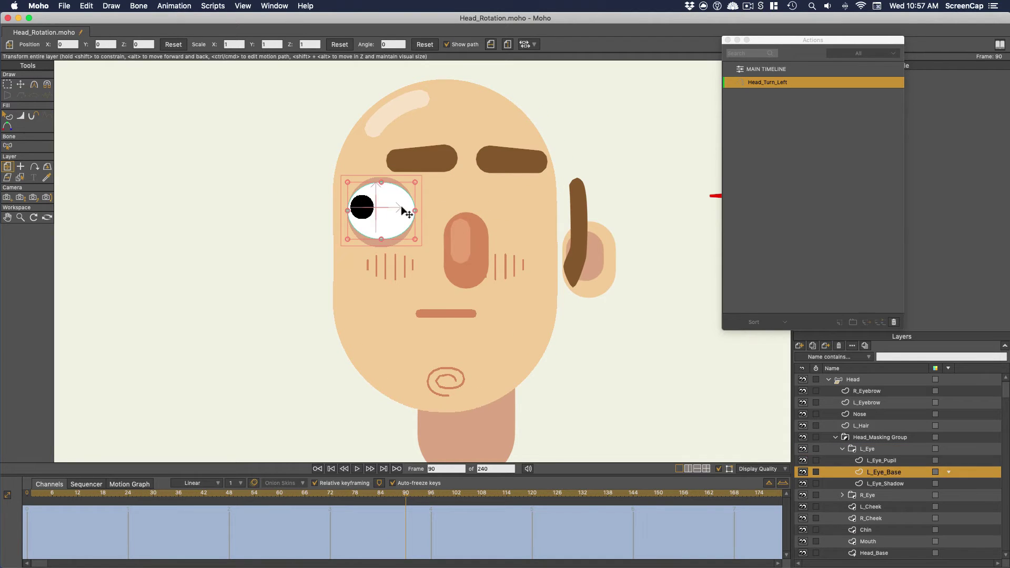
key(super+z)
click(884, 460)
key(t)
mouse_move(406, 493)
mouse_down()
mouse_move(301, 507)
mouse_move(405, 500)
mouse_up()
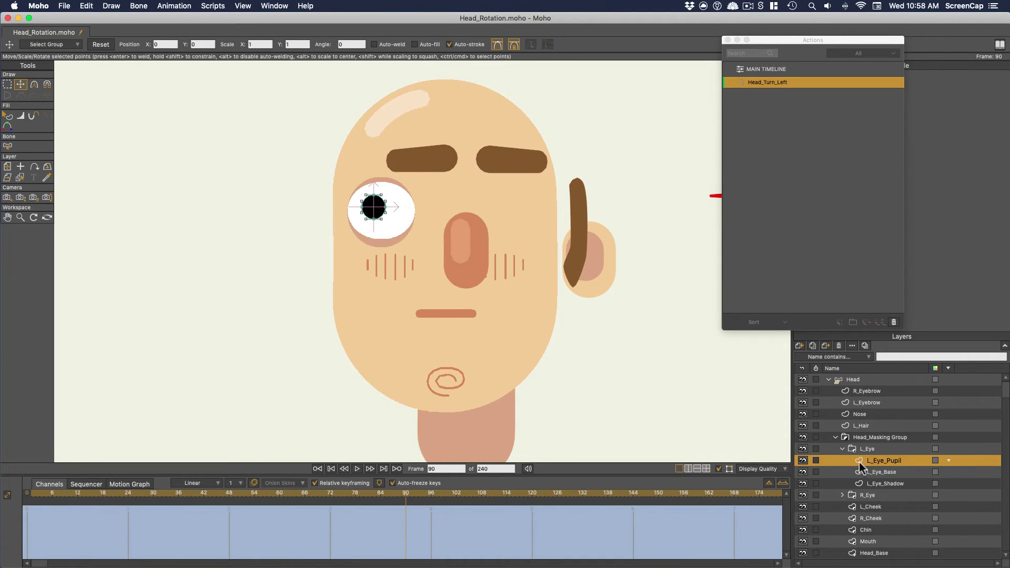
Widen L_Hair by pulling its left edge points outward, then preview the turn
click(867, 448)
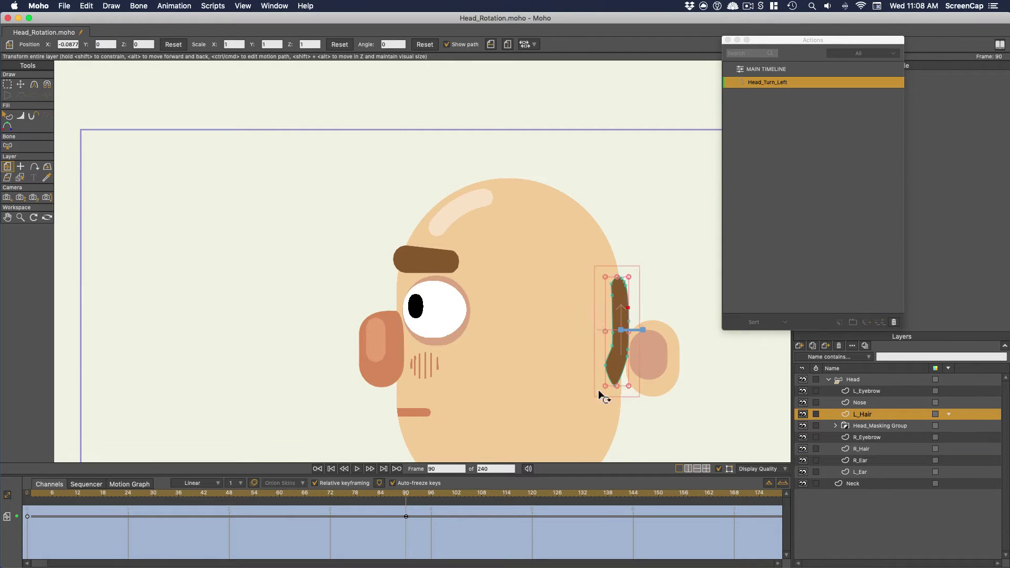
key(t)
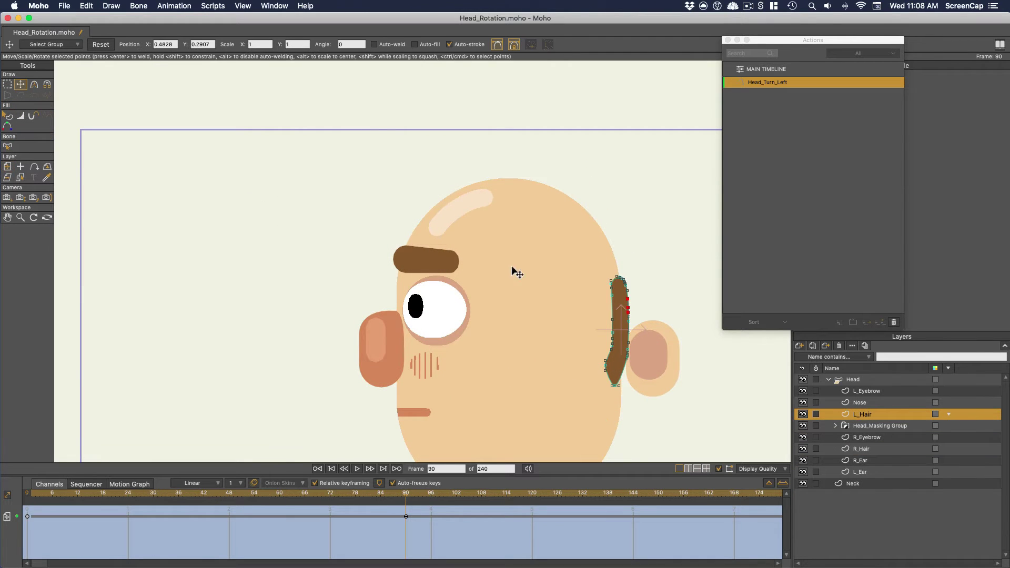
mouse_move(615, 409)
mouse_down()
mouse_move(619, 350)
mouse_move(627, 399)
mouse_up()
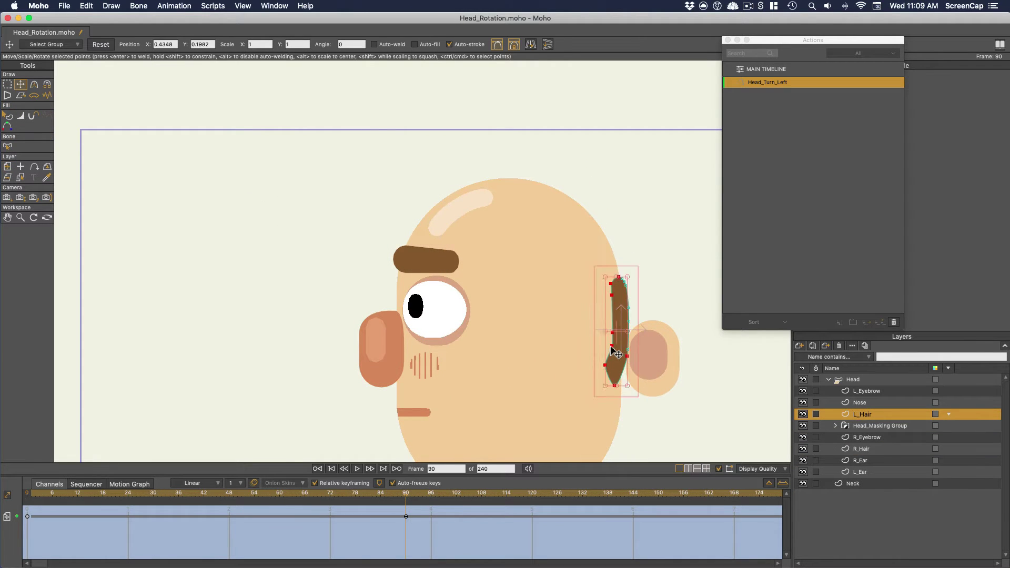
mouse_move(619, 350)
mouse_down()
mouse_move(515, 346)
mouse_move(536, 350)
mouse_up()
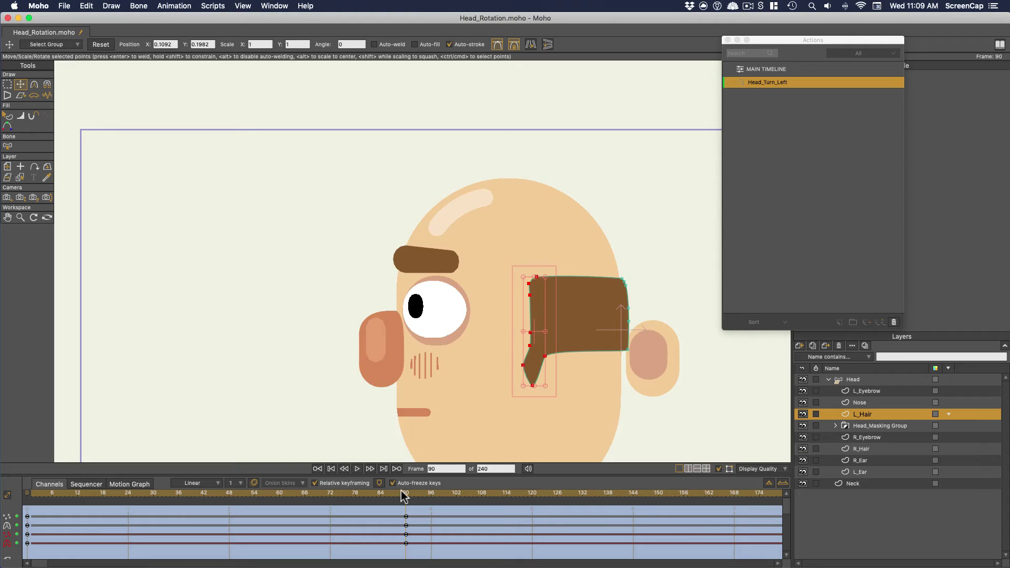
drag(404, 497, 195, 505)
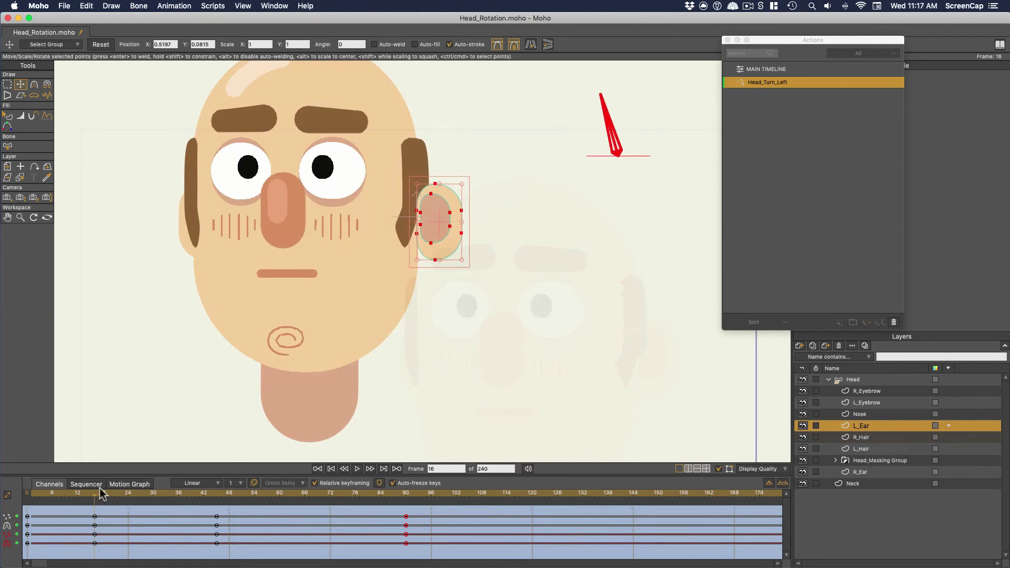
mouse_move(101, 494)
mouse_down()
mouse_move(302, 501)
mouse_move(98, 497)
mouse_up()
click(865, 453)
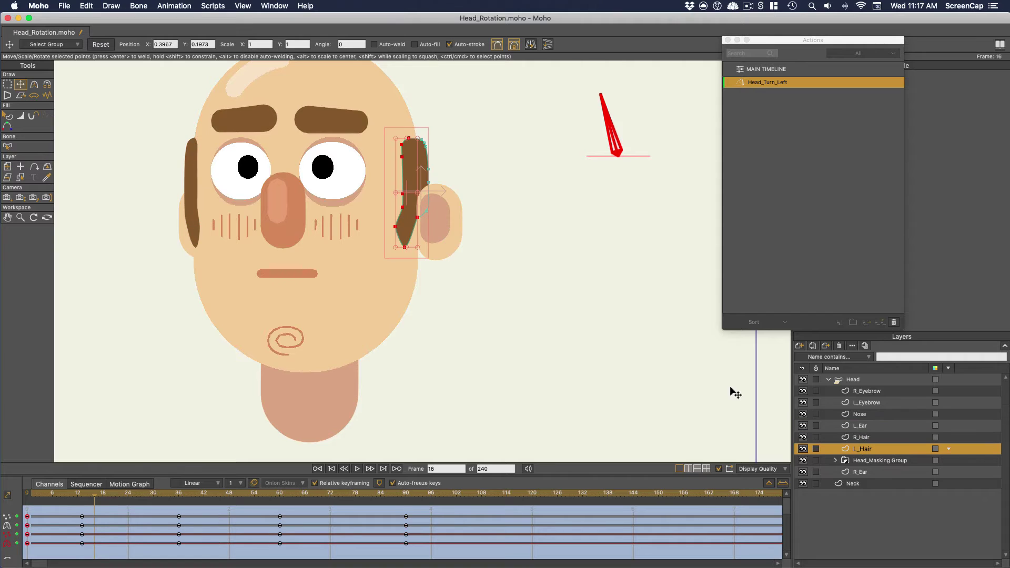
click(425, 208)
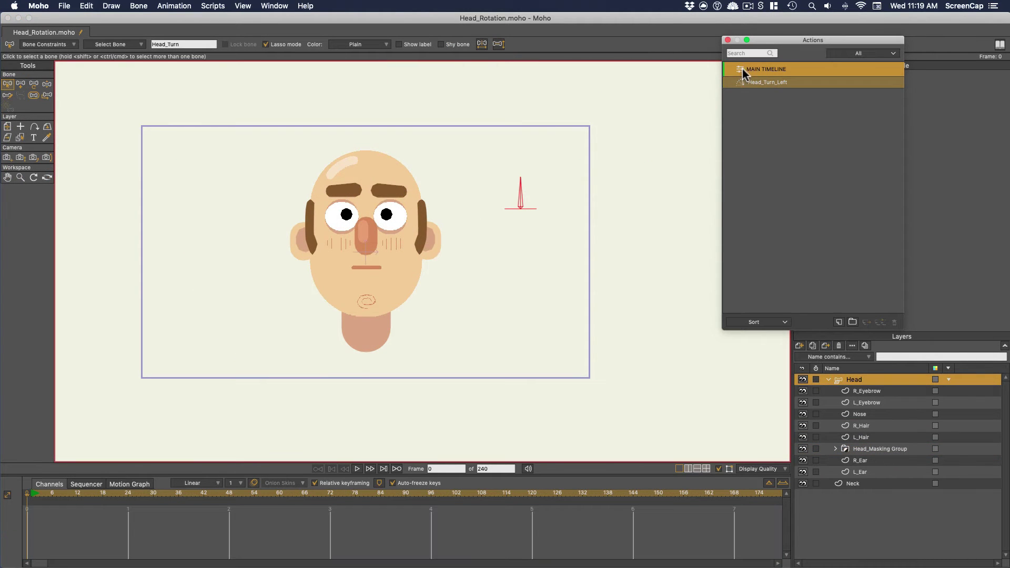
Test the Head_Turn dial at frame 5, revert it, and show the bone's name label
click(47, 494)
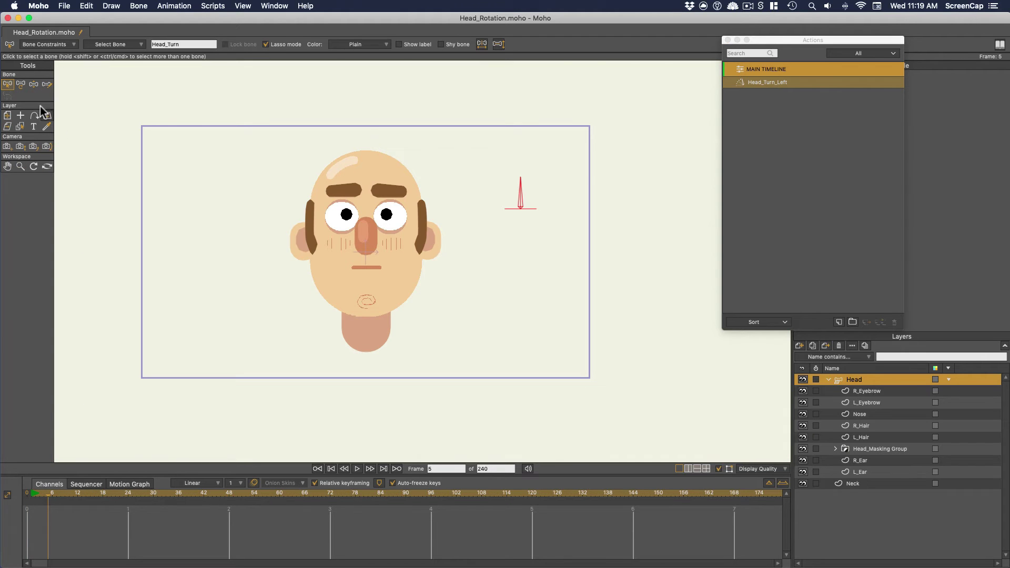
click(34, 84)
mouse_move(523, 191)
mouse_down()
mouse_move(494, 205)
mouse_move(523, 193)
mouse_move(488, 230)
mouse_move(525, 199)
mouse_move(488, 230)
mouse_move(498, 201)
mouse_move(517, 198)
mouse_up()
key(s)
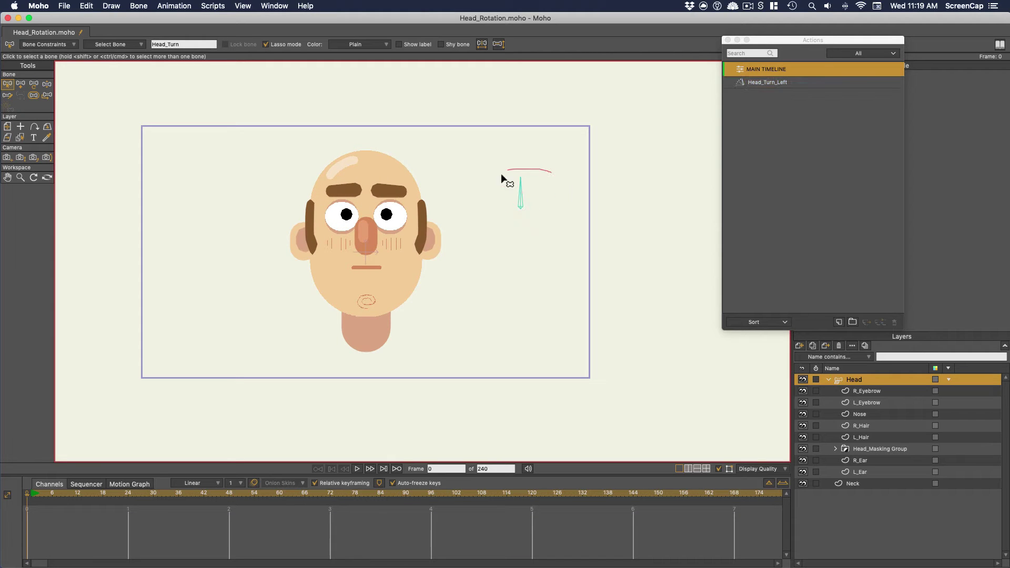
click(502, 181)
click(402, 46)
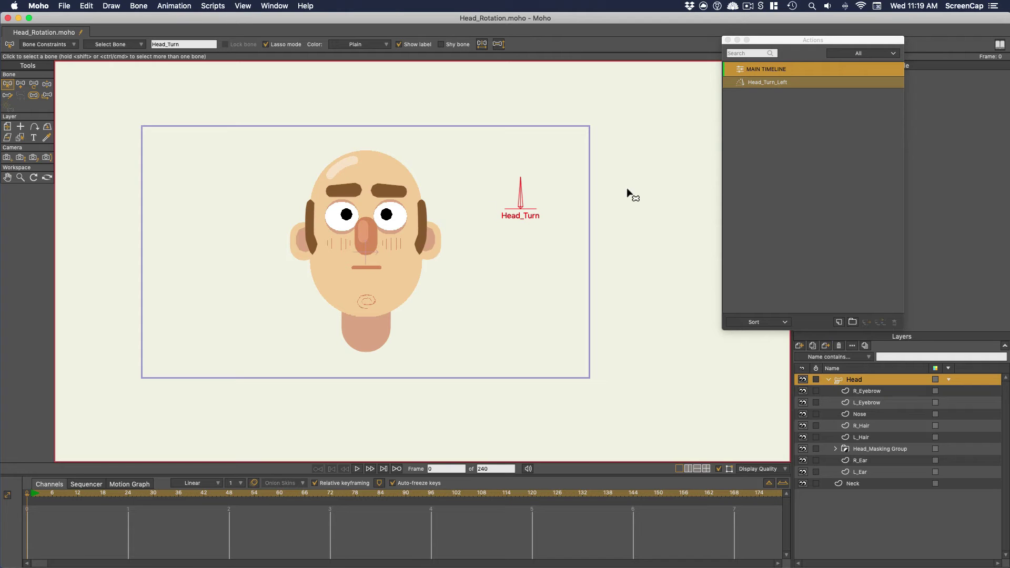
Create a new action named Head_Turn_Right
click(840, 322)
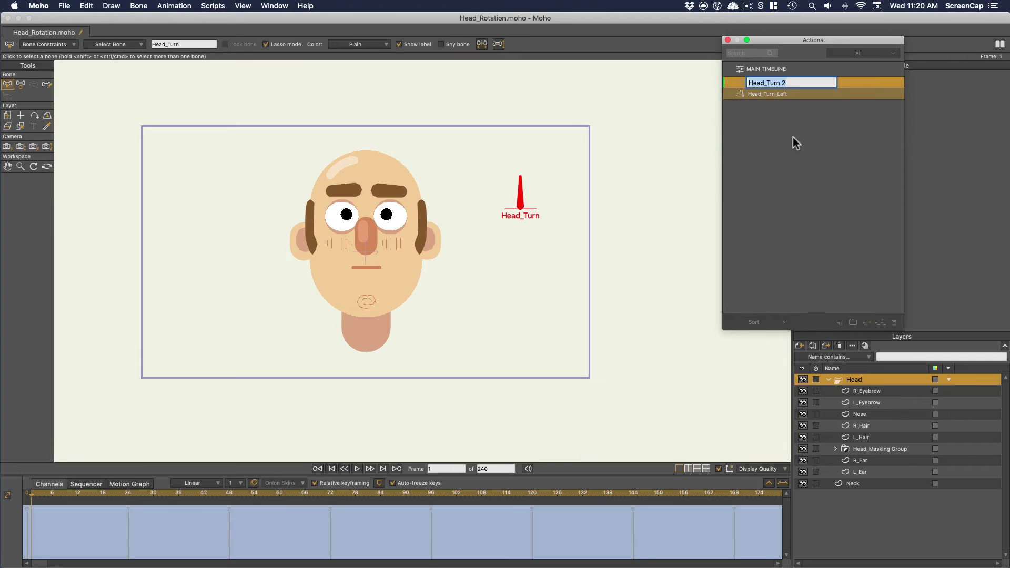
key(Right)
key(BackSpace)
key(BackSpace)
text(_Right)
key(Return)
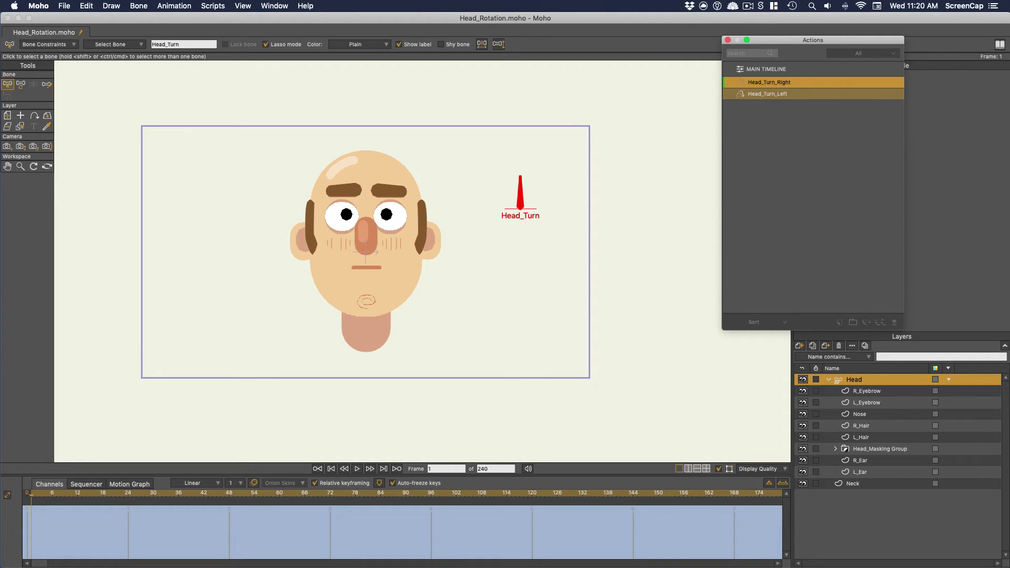
At frame 90, rotate the dial bone to 90 degrees
click(406, 493)
key(t)
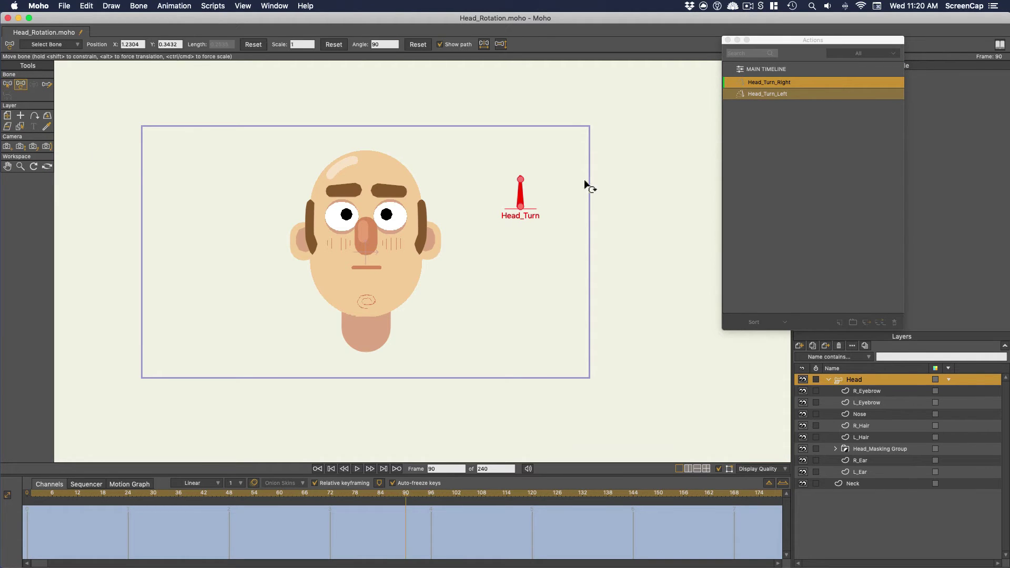
drag(586, 184, 552, 222)
Shift the Head_Masking Group face features right, then swing the dial back upright
scroll(543, 266, up, 3)
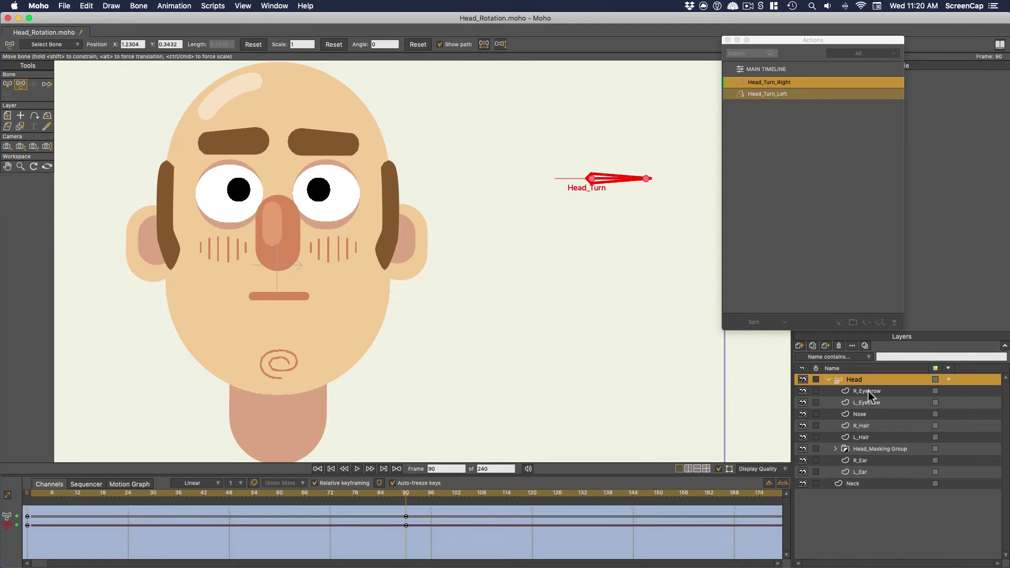
click(868, 391)
click(862, 471)
key(t)
drag(420, 250, 411, 249)
key(super+z)
click(868, 449)
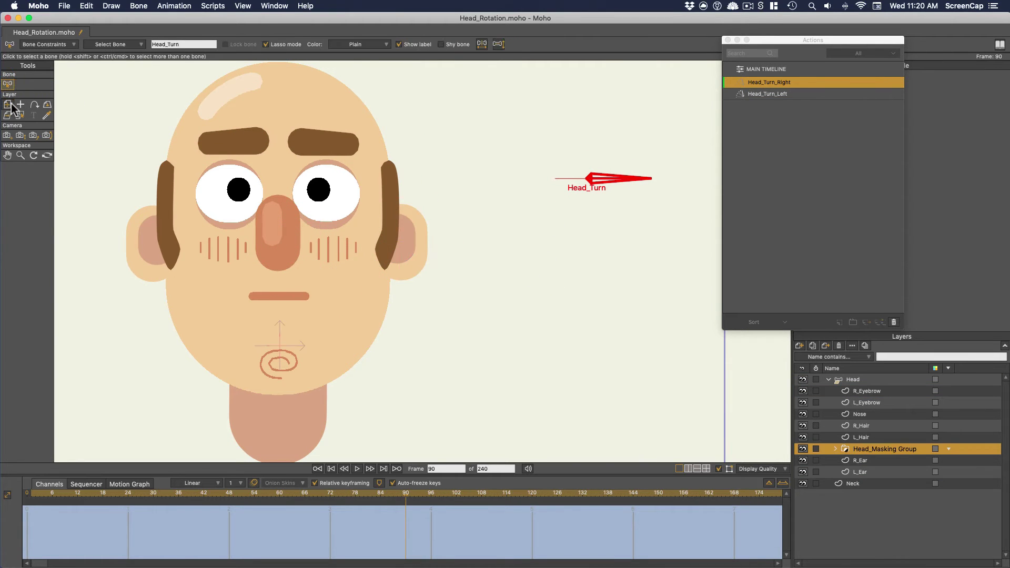
key(m)
drag(357, 329, 378, 329)
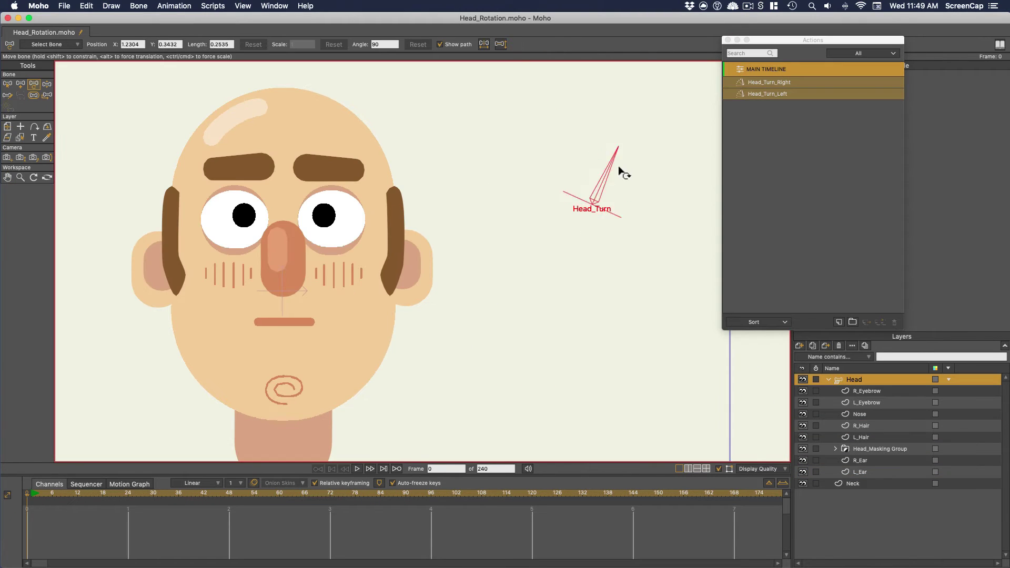
drag(620, 171, 629, 195)
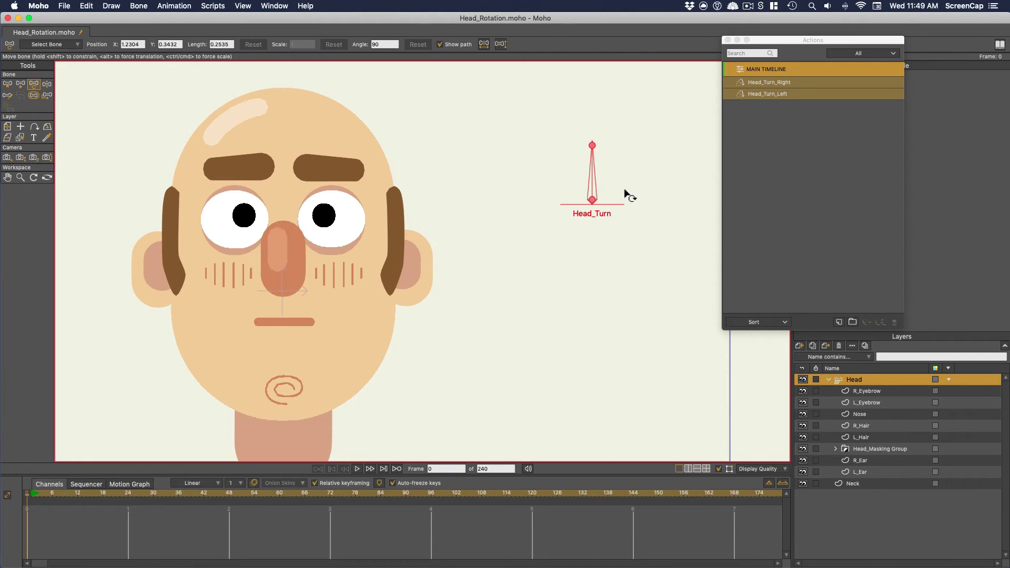
click(53, 494)
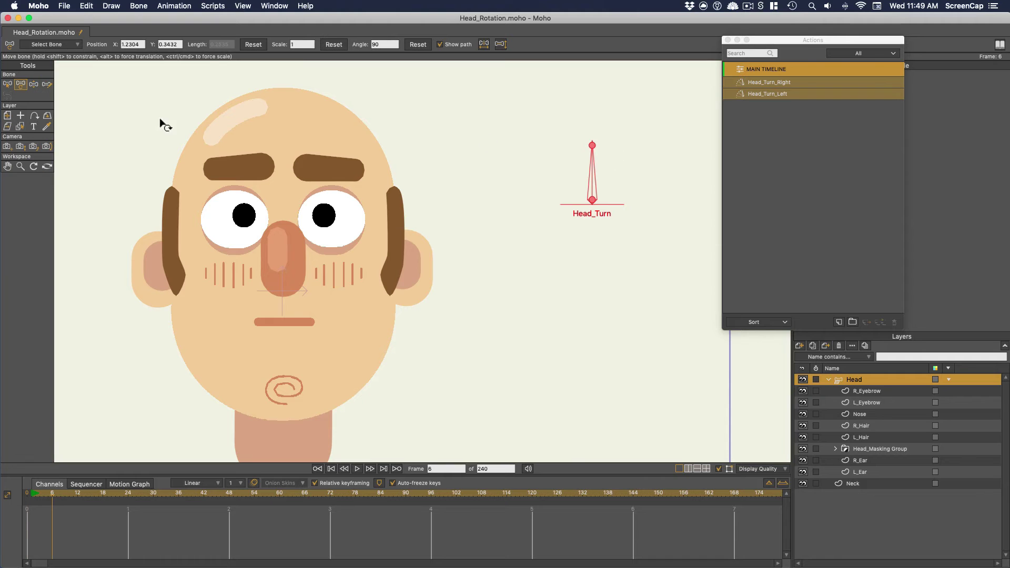
Test the head turn dial, deselect it, and draw a new bone below Head_Turn
key(z)
drag(598, 160, 514, 197)
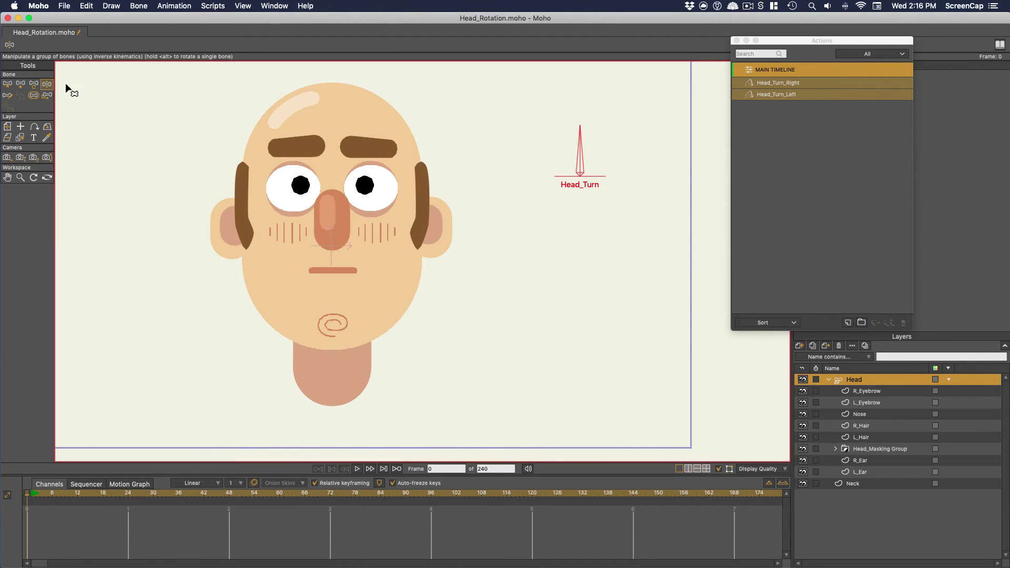
click(8, 85)
click(553, 145)
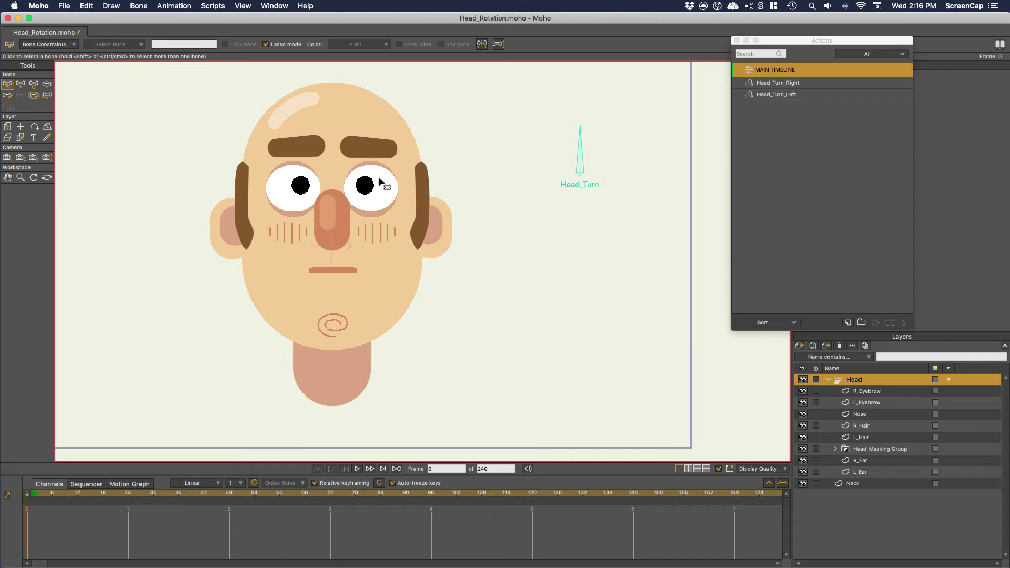
click(23, 85)
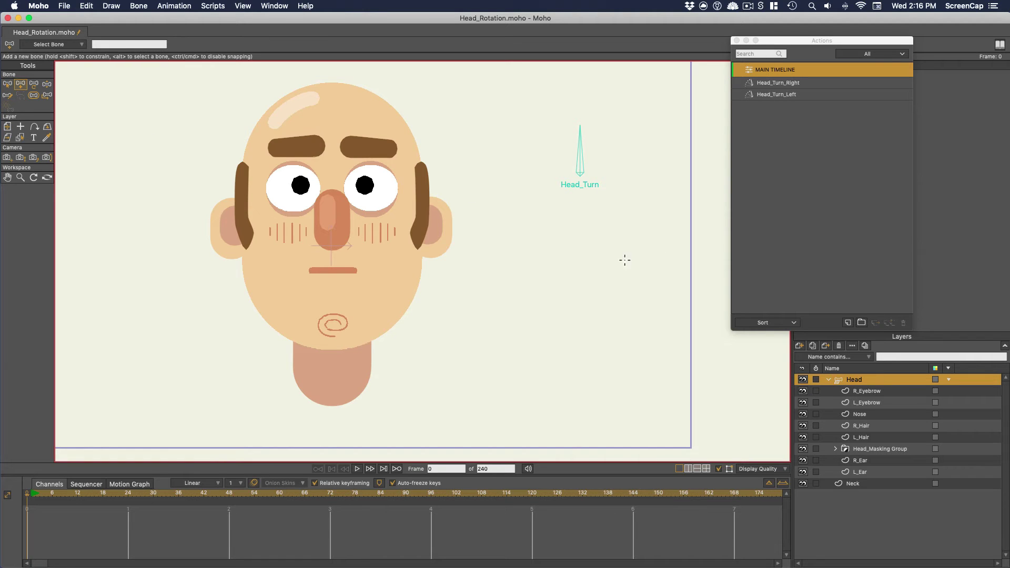
drag(575, 281, 577, 229)
key(z)
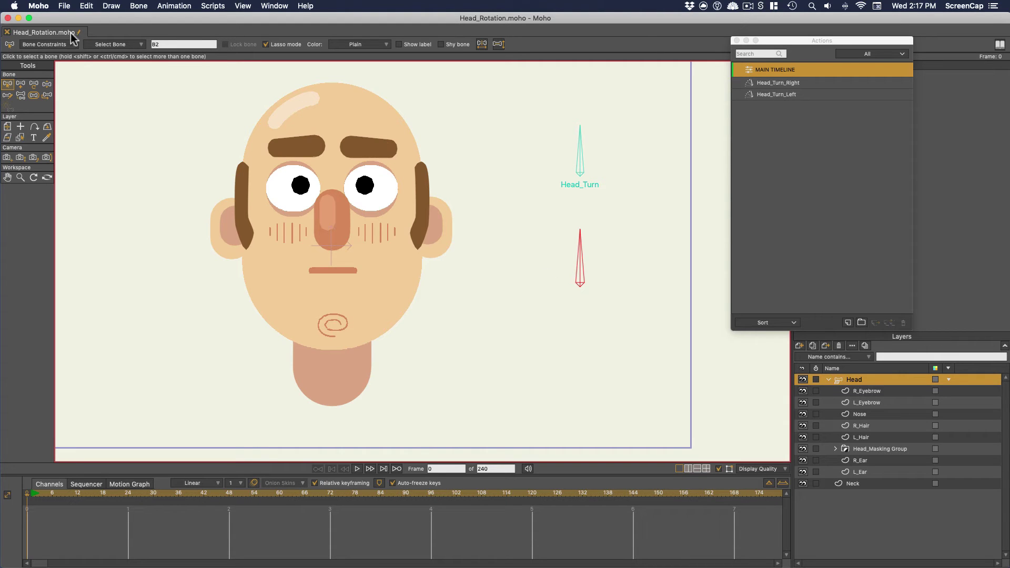
Make a smart bone dial for B2 named Head_Tilt, keeping angles -48/48 and 48 frames
click(138, 7)
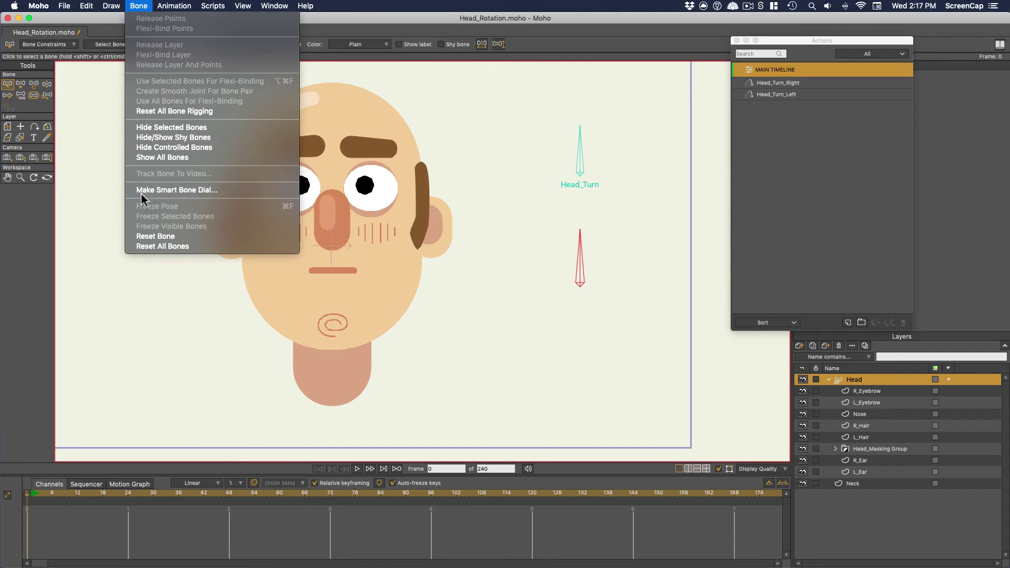
click(188, 190)
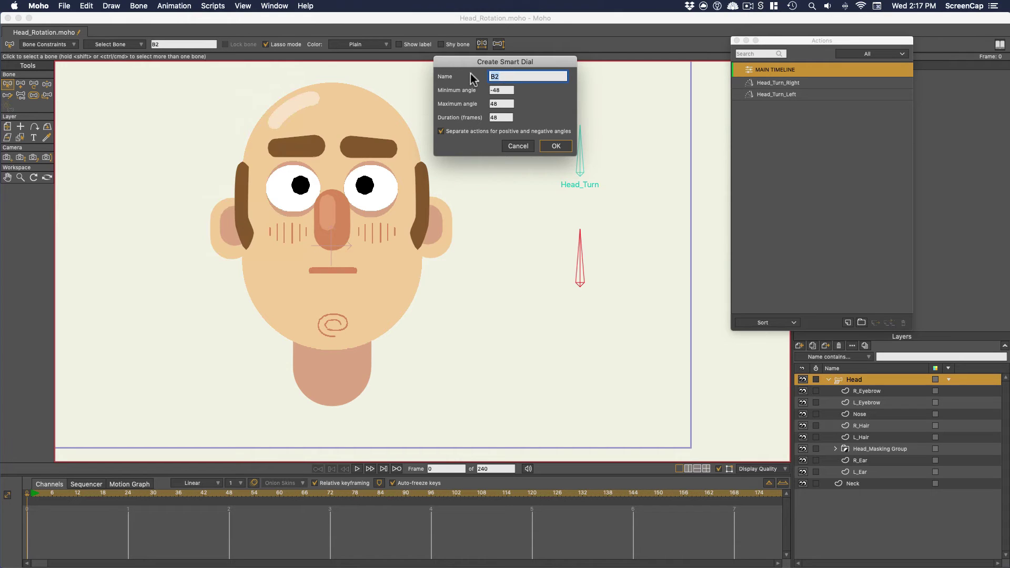
text(Head_Tilt)
click(503, 91)
click(501, 117)
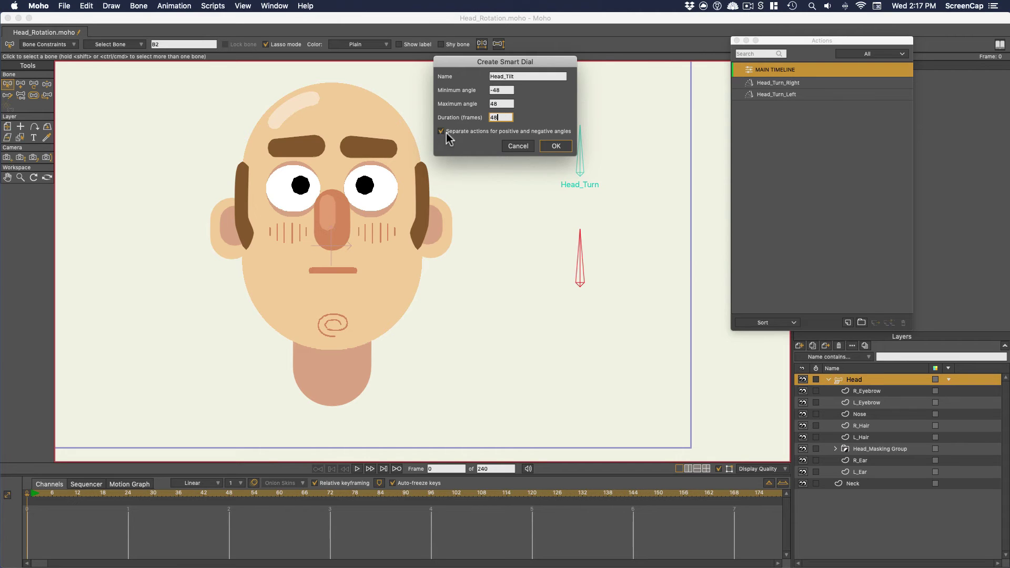
Create the Head_Tilt dial, open its action for editing, and scrub near its end frame
click(553, 147)
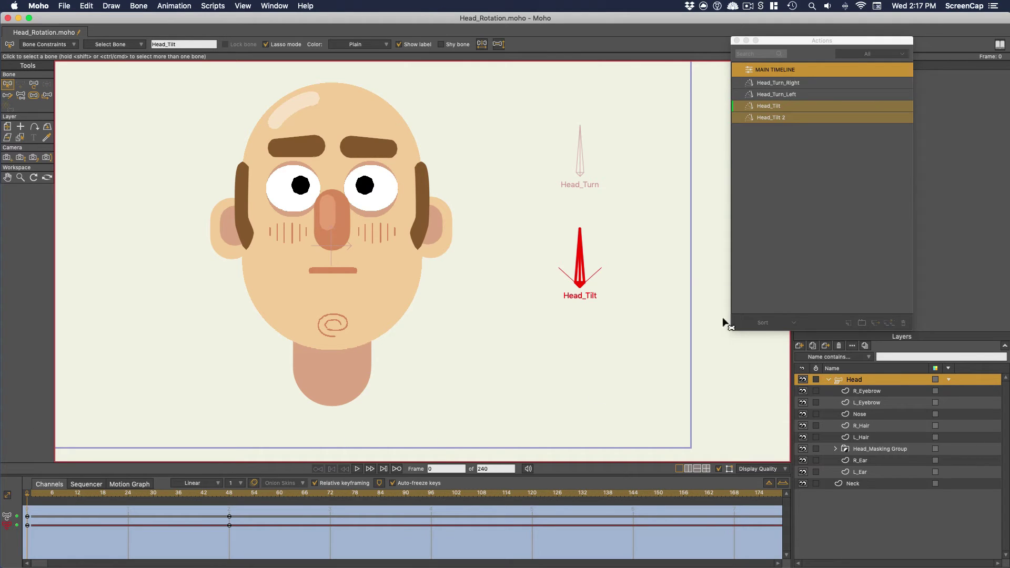
click(777, 102)
double_click(754, 104)
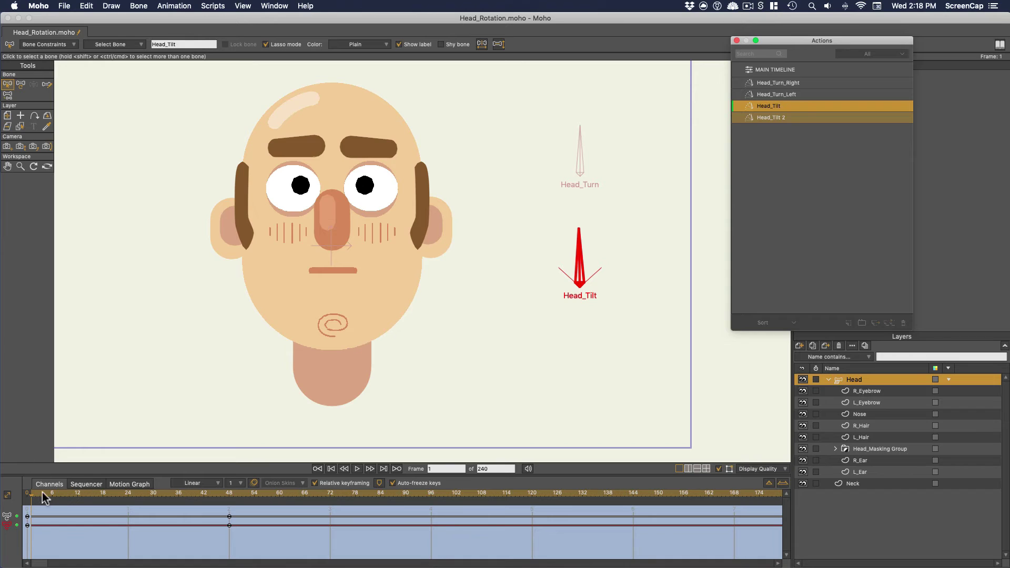
drag(42, 494, 232, 497)
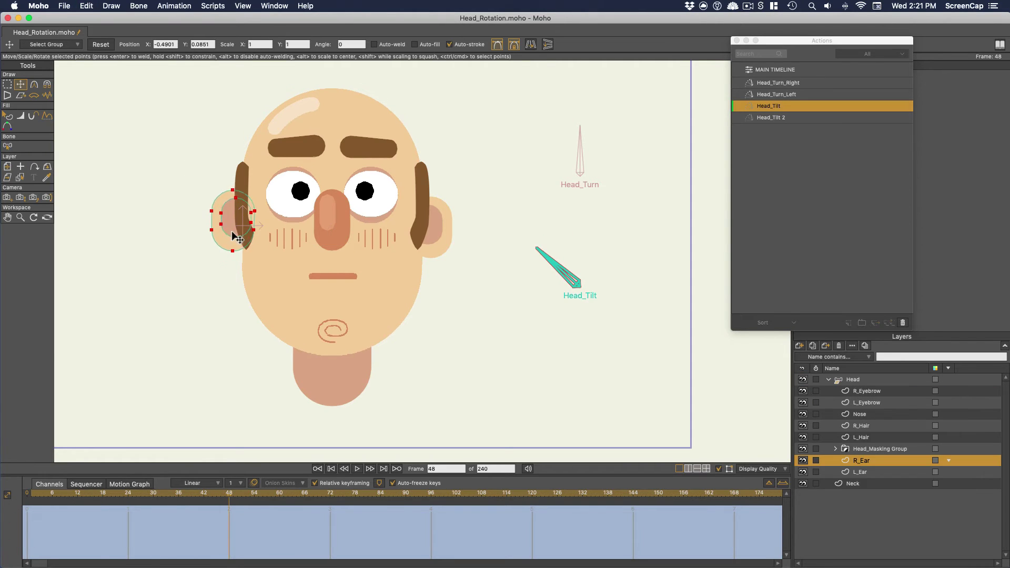
Move all points of the Nose, Mouth and Chin layers down the face
click(435, 226)
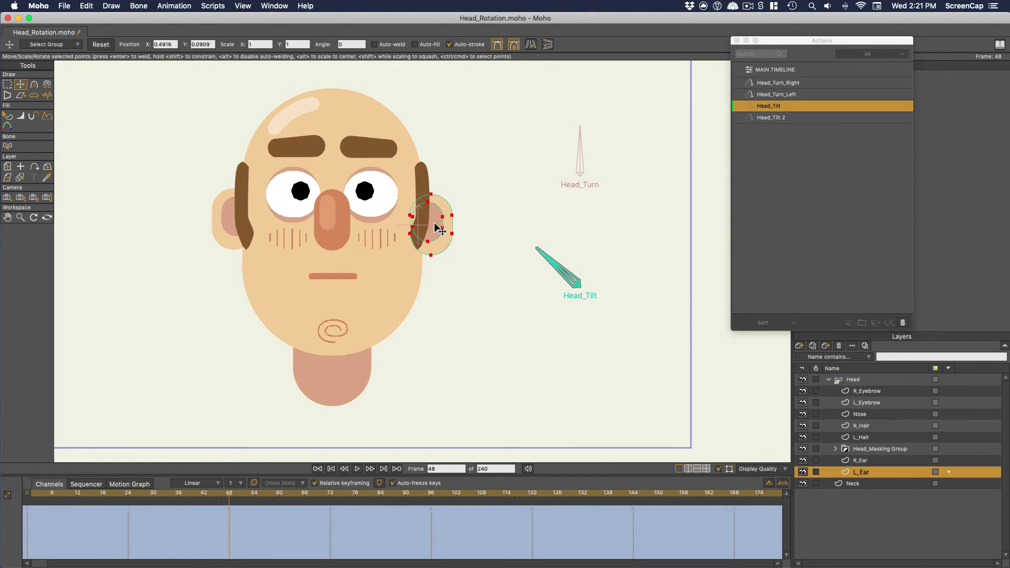
click(333, 225)
key(super+a)
drag(333, 223, 333, 245)
click(836, 449)
click(869, 502)
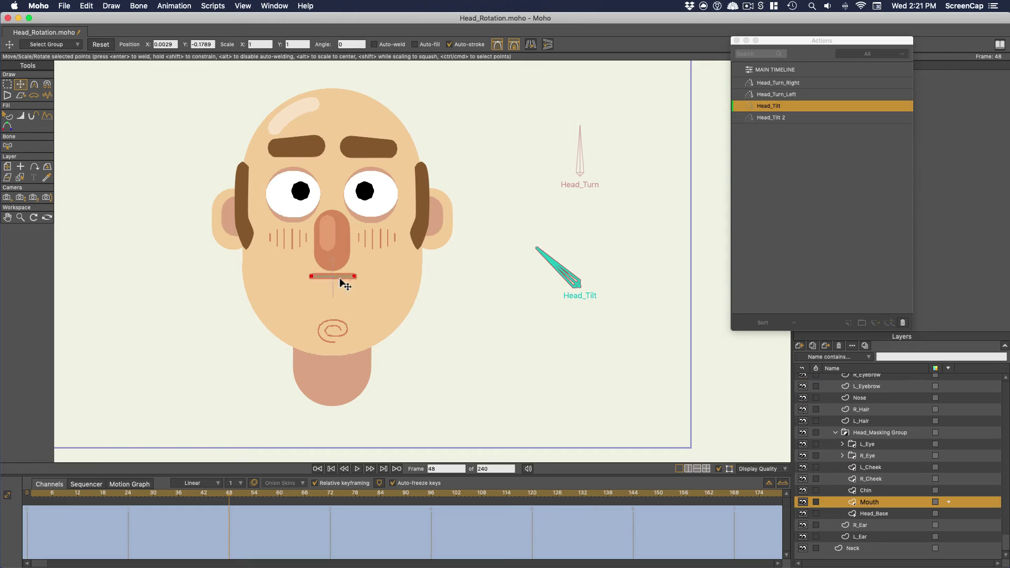
key(super+a)
drag(336, 278, 335, 295)
click(864, 491)
key(super+a)
drag(339, 331, 338, 345)
Shift the left and right cheeks down to match the tilt
click(867, 502)
drag(310, 302, 309, 307)
mouse_move(228, 493)
mouse_down()
mouse_move(204, 493)
mouse_move(229, 494)
mouse_up()
click(870, 467)
click(871, 478)
drag(381, 243, 381, 250)
Move both eye layers down together by about 36 px
click(871, 467)
drag(288, 247, 288, 253)
click(867, 456)
shift+click(867, 445)
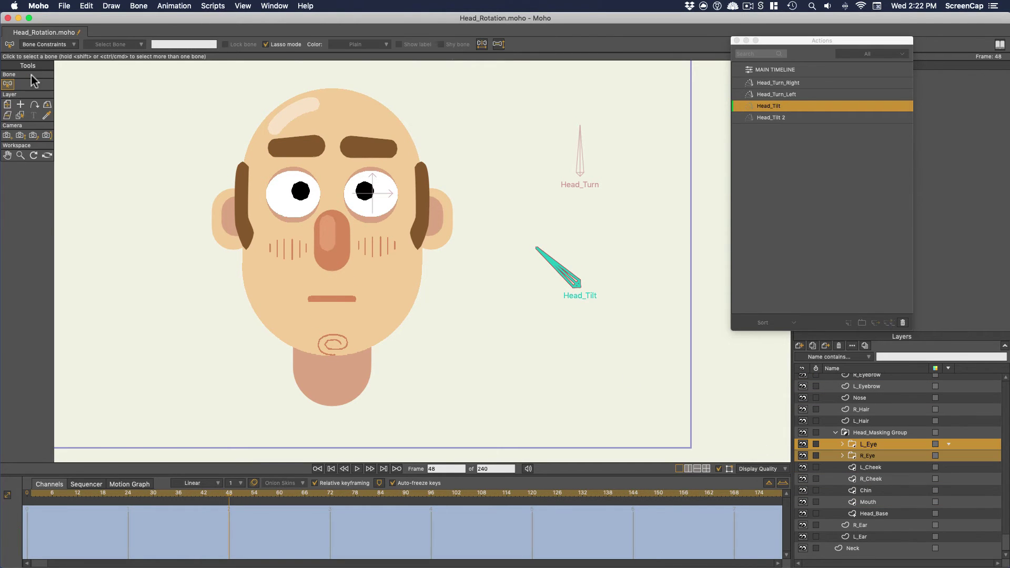
click(8, 104)
drag(370, 197, 370, 217)
mouse_move(63, 496)
mouse_down()
mouse_move(87, 521)
mouse_move(27, 525)
mouse_move(76, 495)
mouse_up()
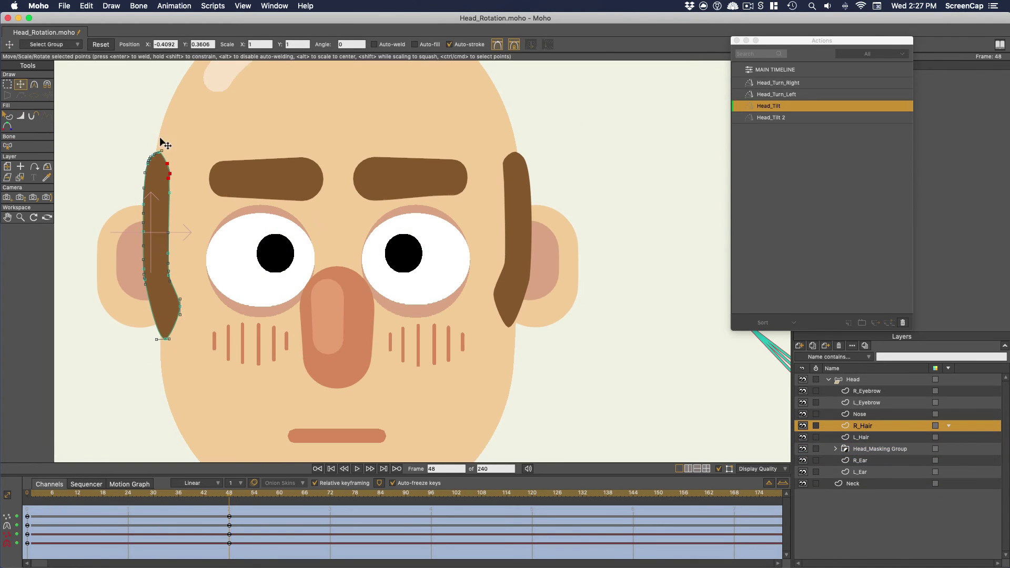
Select the R_Hair edge points and pull them down to follow the tilted face
drag(120, 289, 156, 158)
mouse_move(227, 494)
mouse_down()
mouse_move(194, 490)
mouse_move(229, 494)
mouse_up()
drag(159, 352, 194, 165)
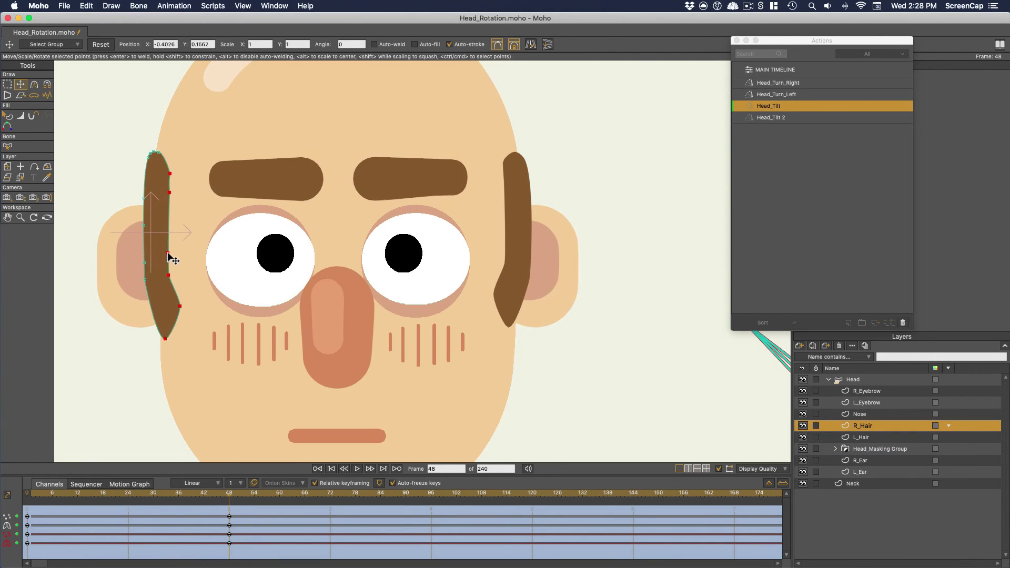
drag(171, 255, 170, 262)
drag(210, 495, 233, 496)
drag(170, 263, 170, 277)
drag(196, 345, 161, 175)
drag(169, 263, 167, 270)
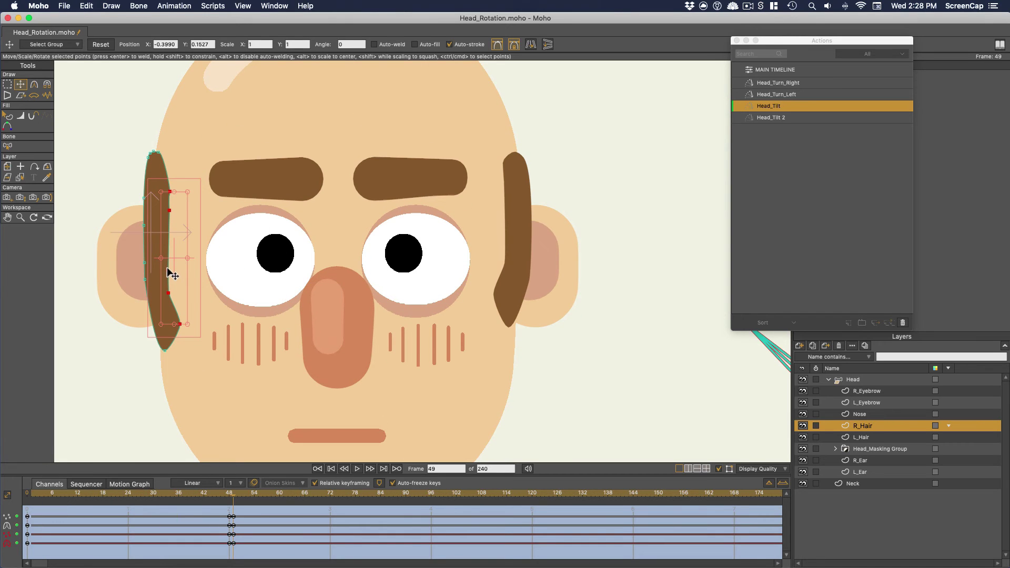
drag(169, 192, 178, 178)
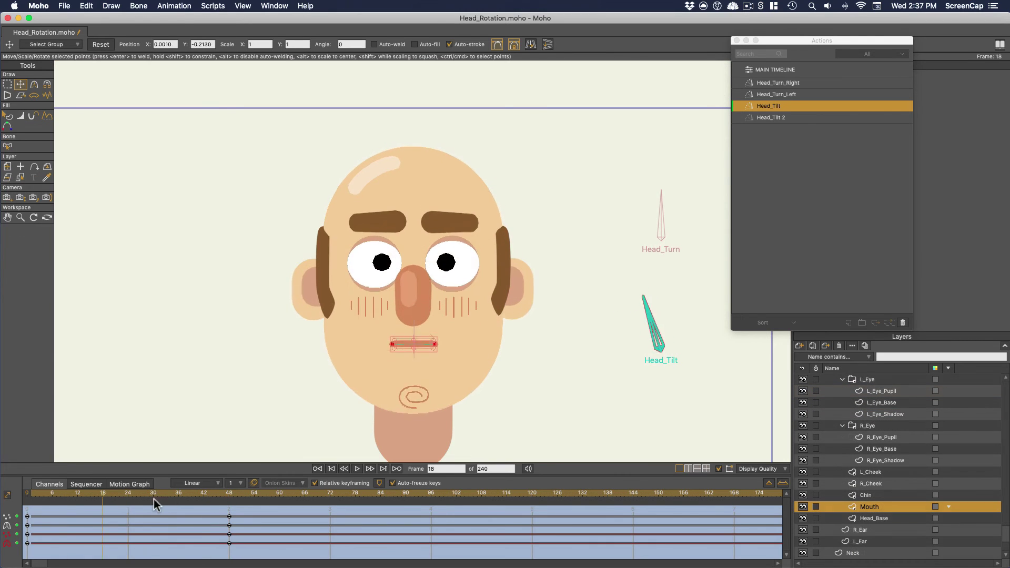
drag(153, 497, 34, 524)
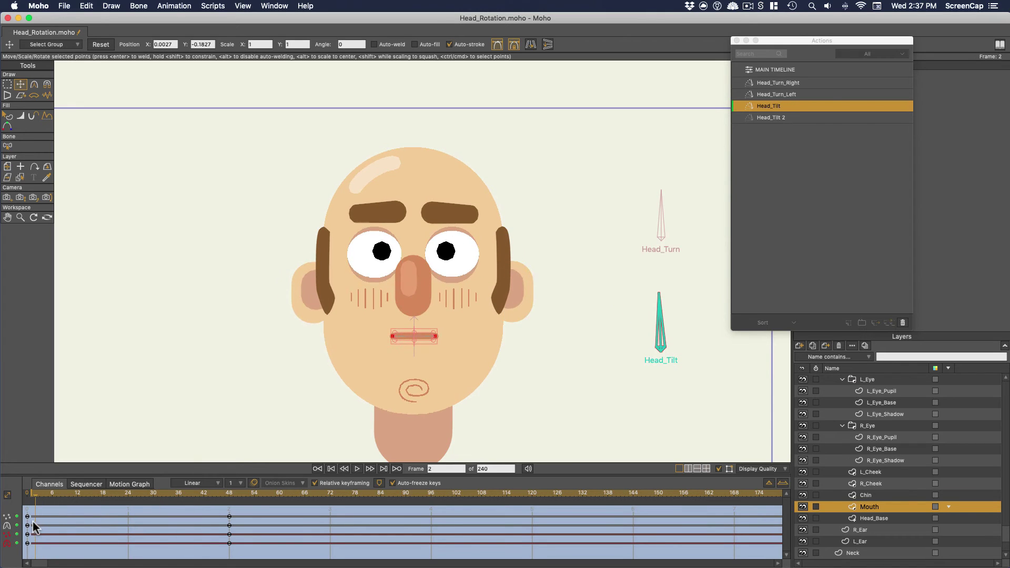
Open the Head_Tilt 2 action at frame 48
click(768, 117)
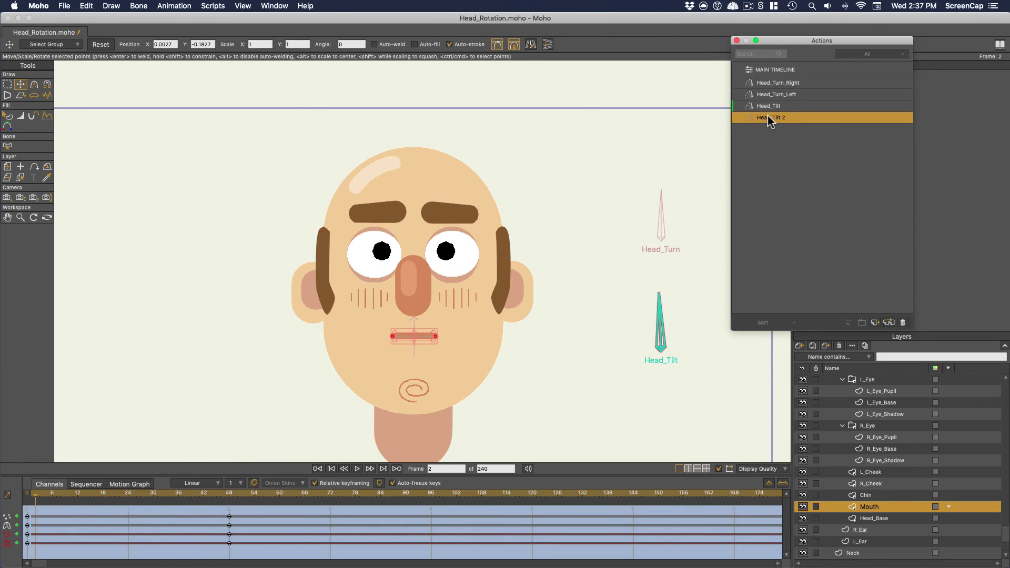
click(229, 492)
scroll(860, 380, up, 5)
click(860, 380)
scroll(865, 428, down, 5)
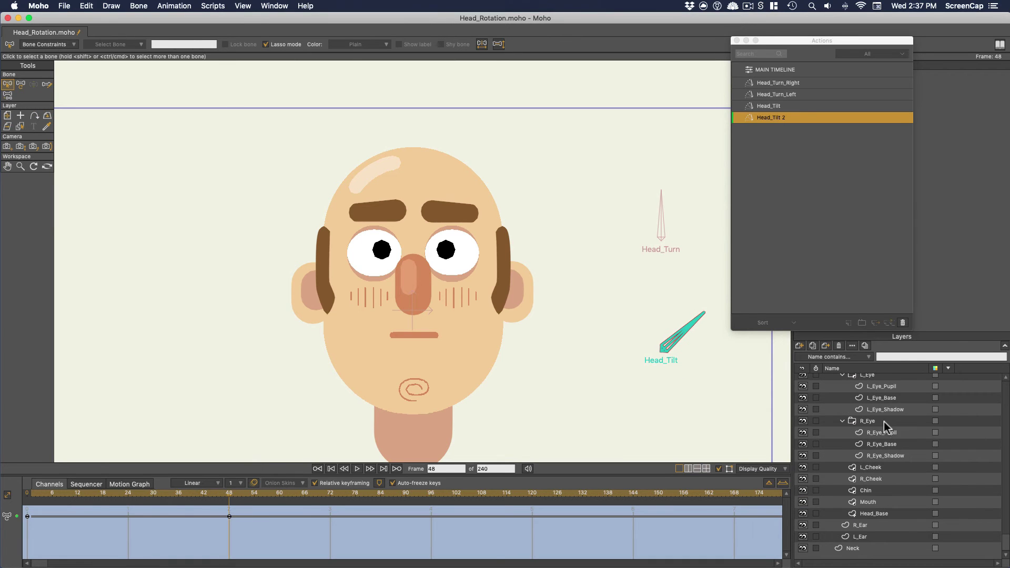
Select all points of R_Eyebrow and L_Eyebrow and raise each eyebrow
click(884, 422)
click(20, 87)
key(super+a)
drag(448, 214, 449, 193)
click(868, 403)
click(867, 392)
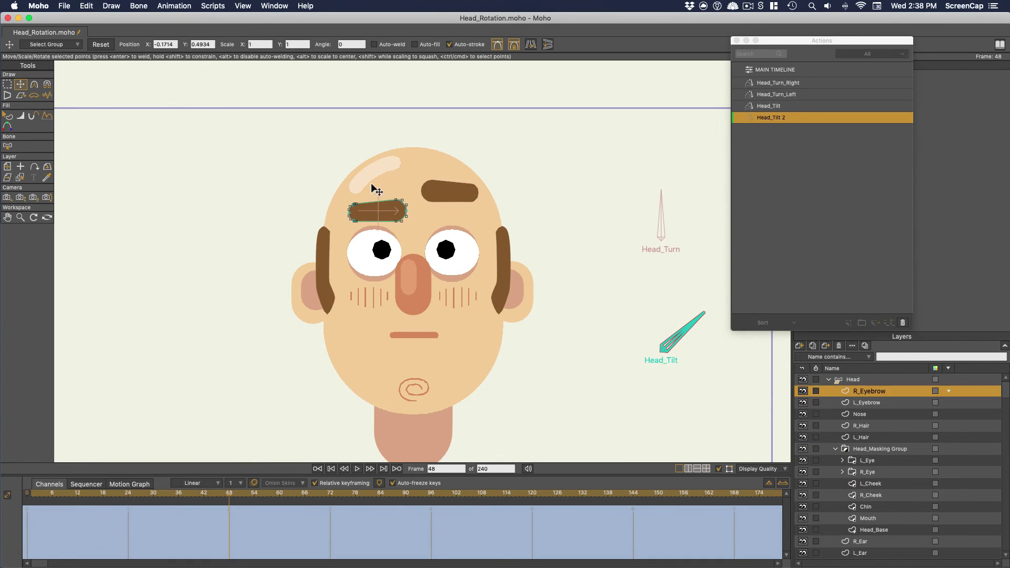
key(super+a)
drag(376, 210, 376, 190)
click(873, 403)
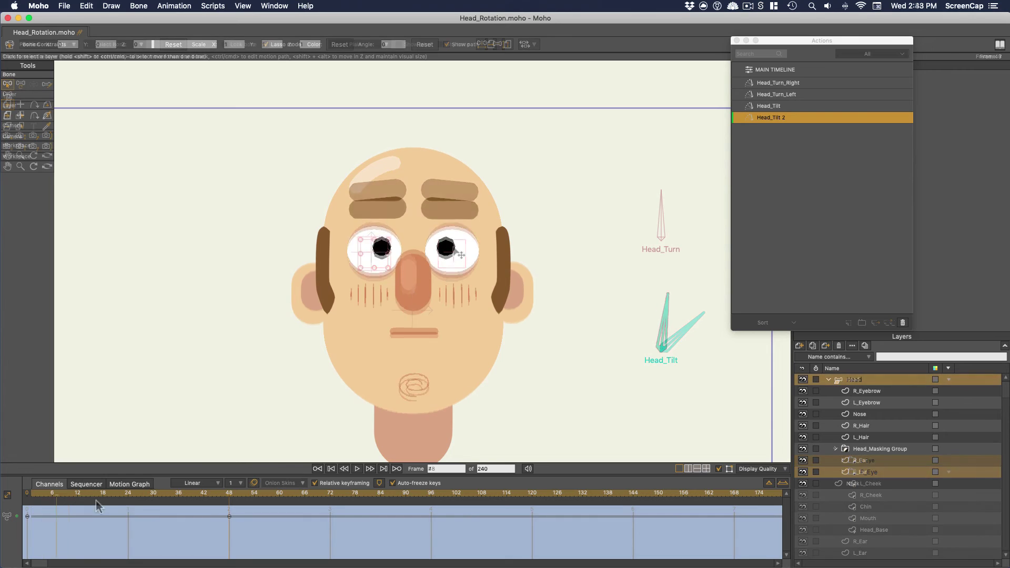
drag(109, 502, 27, 501)
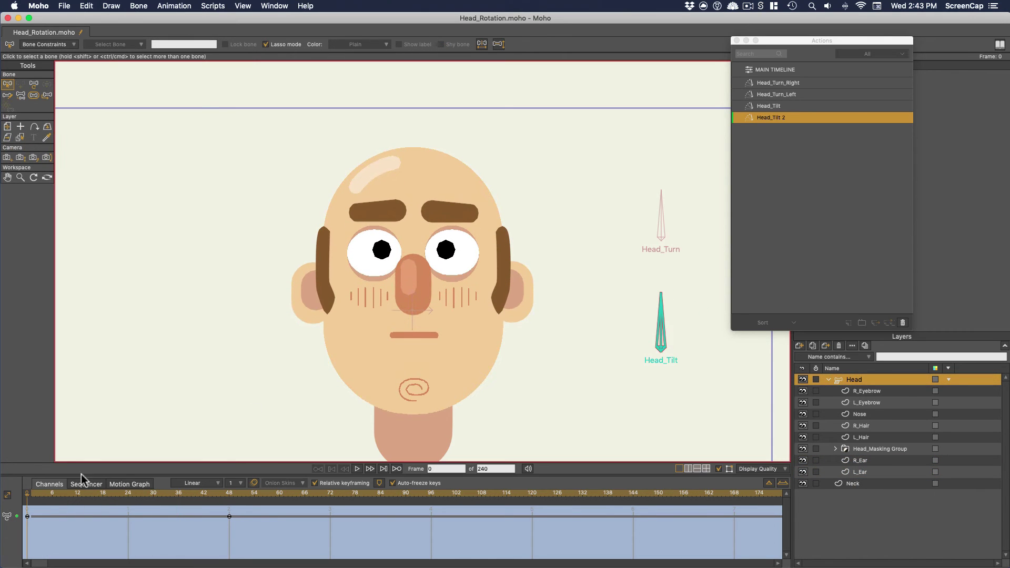
On the main timeline, swing the Head_Turn and Head_Tilt dials back and forth to test the head
click(789, 70)
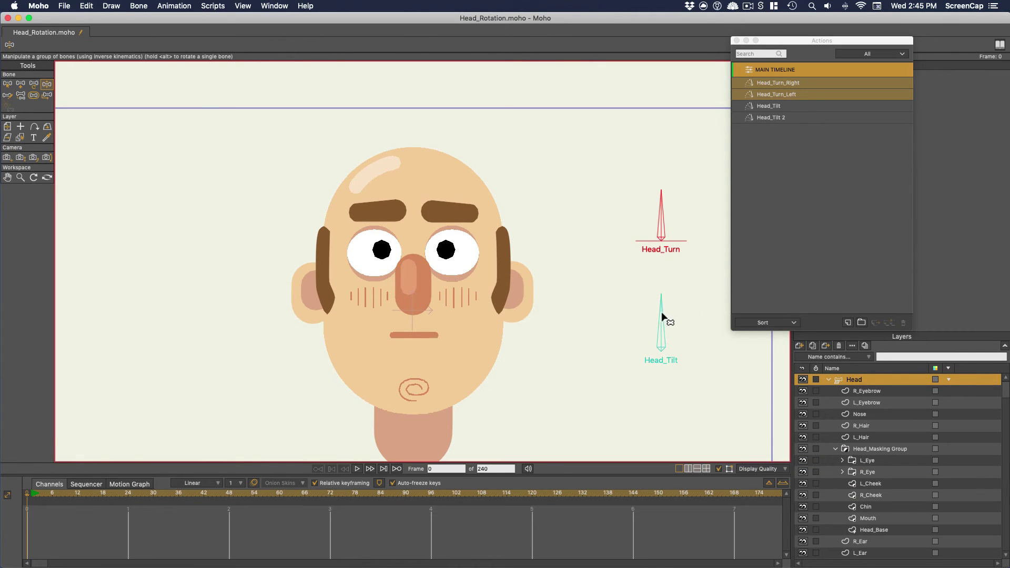
mouse_move(662, 315)
mouse_down()
mouse_move(636, 316)
mouse_move(658, 326)
mouse_up()
mouse_move(663, 203)
mouse_down()
mouse_move(677, 219)
mouse_move(645, 215)
mouse_move(678, 220)
mouse_move(661, 226)
mouse_move(656, 217)
mouse_up()
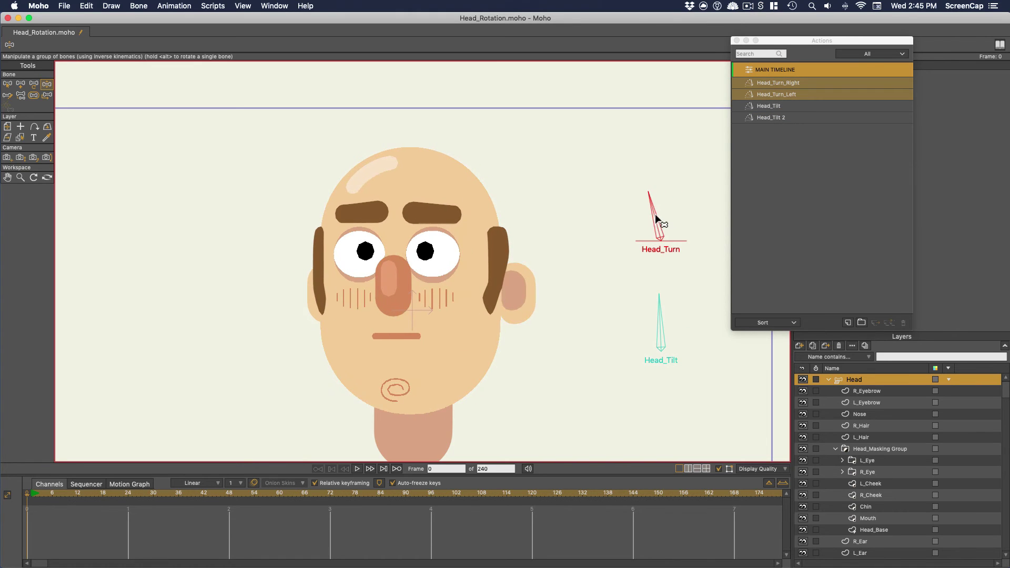
drag(660, 308, 677, 314)
drag(654, 213, 673, 213)
drag(676, 313, 638, 319)
mouse_move(656, 221)
mouse_down()
mouse_move(685, 219)
mouse_move(637, 219)
mouse_up()
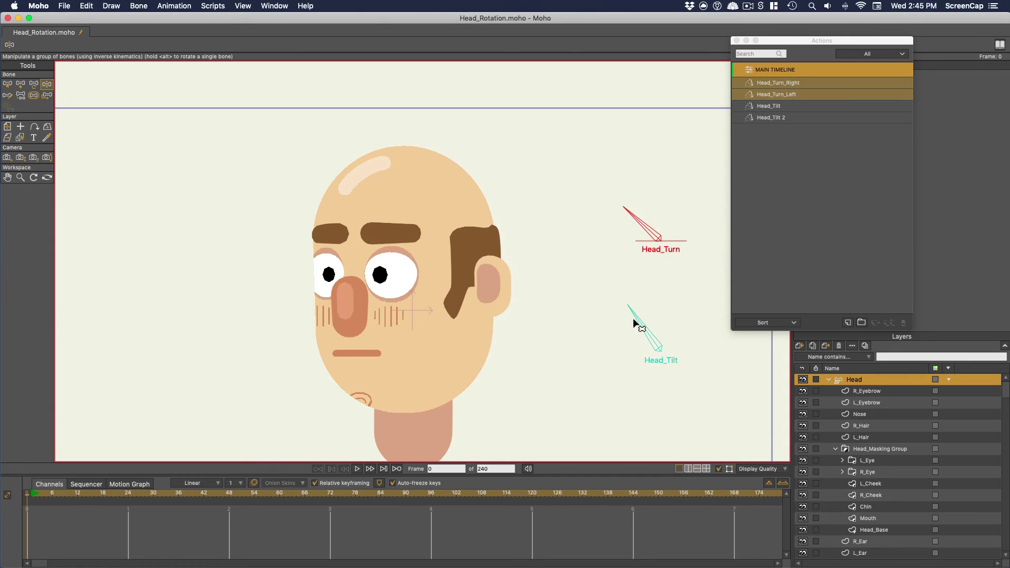
mouse_move(633, 316)
mouse_down()
mouse_move(686, 314)
mouse_move(618, 325)
mouse_up()
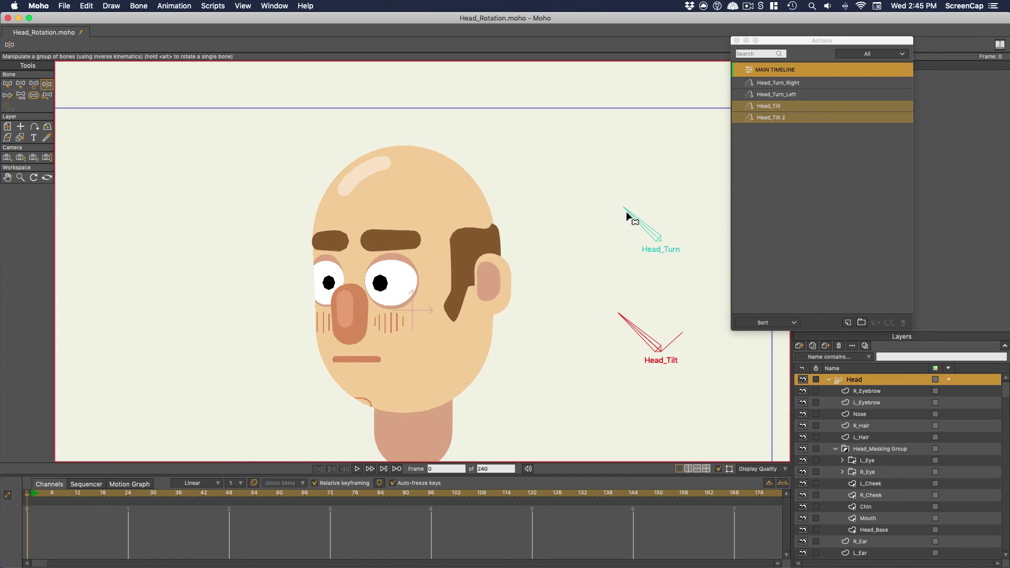
drag(627, 216, 656, 220)
drag(629, 325, 685, 305)
drag(656, 210, 636, 214)
click(684, 308)
drag(683, 308, 618, 311)
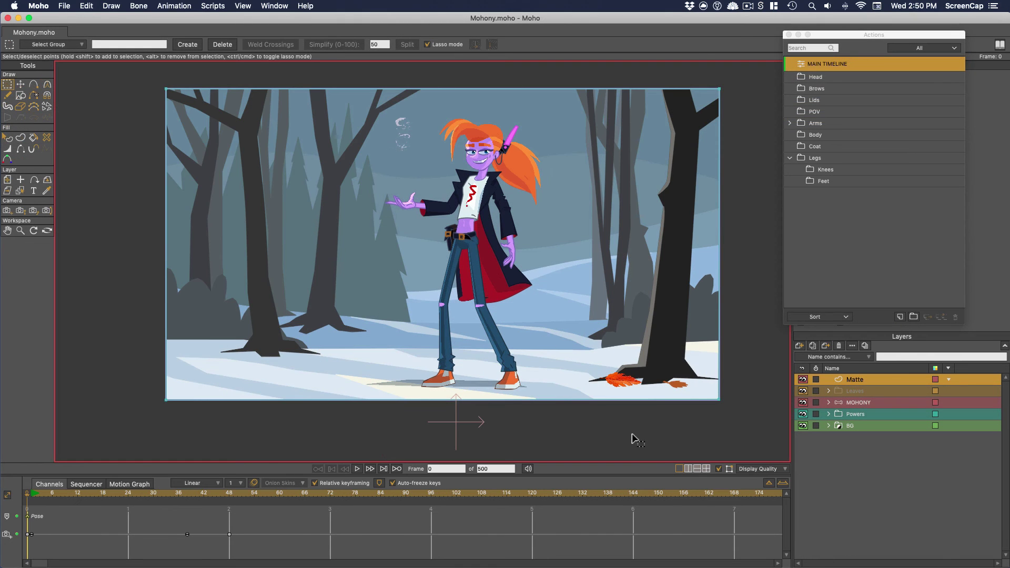
Select the MOHONY layer and try its head turn, squash-stretch, brow and eye dials
click(863, 403)
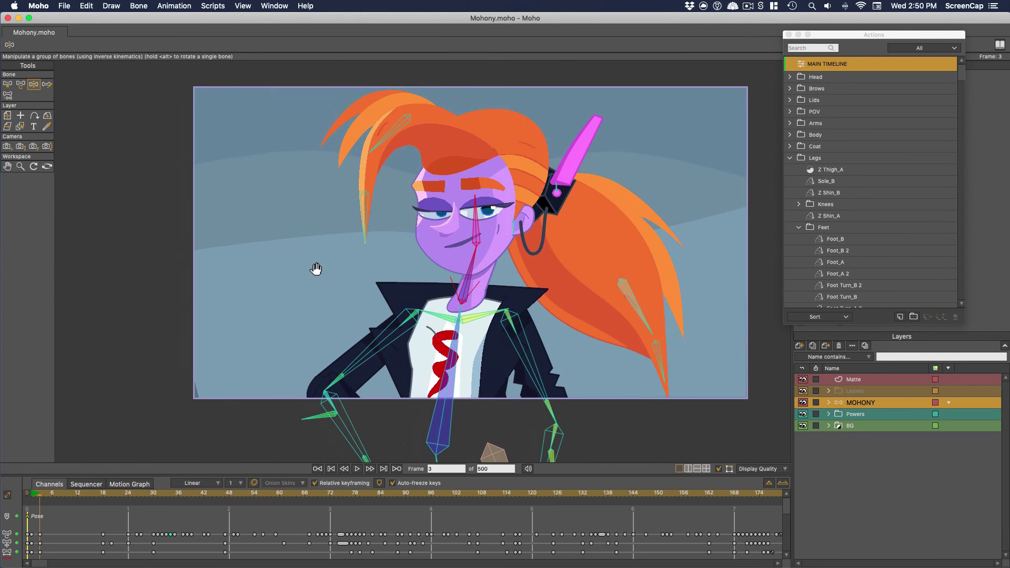
drag(258, 272, 332, 283)
scroll(289, 275, down, 2)
drag(242, 223, 245, 231)
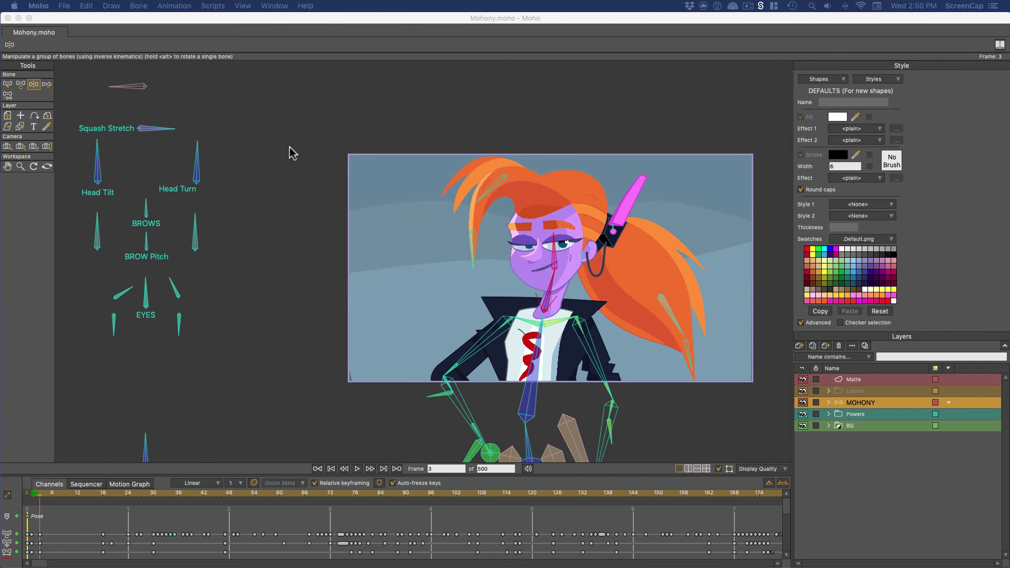
mouse_move(197, 158)
mouse_down()
mouse_move(176, 131)
mouse_move(165, 158)
mouse_move(198, 158)
mouse_up()
mouse_move(164, 127)
mouse_down()
mouse_move(126, 195)
mouse_move(155, 117)
mouse_move(155, 133)
mouse_up()
mouse_move(200, 224)
mouse_down()
mouse_move(148, 236)
mouse_move(195, 220)
mouse_up()
mouse_move(147, 241)
mouse_down()
mouse_move(86, 273)
mouse_move(132, 265)
mouse_move(148, 244)
mouse_move(129, 244)
mouse_up()
drag(146, 287, 113, 286)
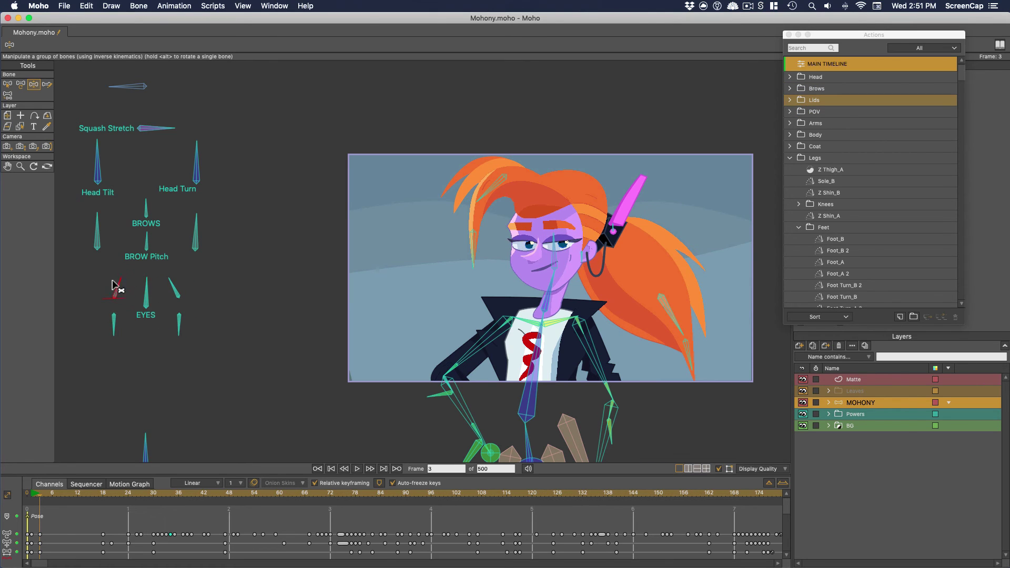
drag(176, 291, 177, 288)
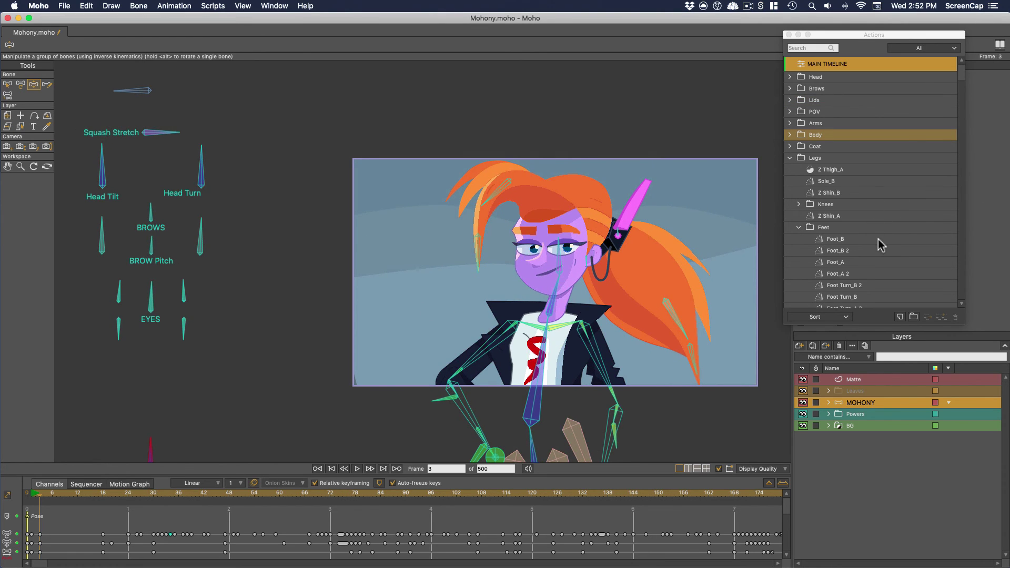
Collapse the Legs action folder and expand the Head and Brows folders
click(790, 158)
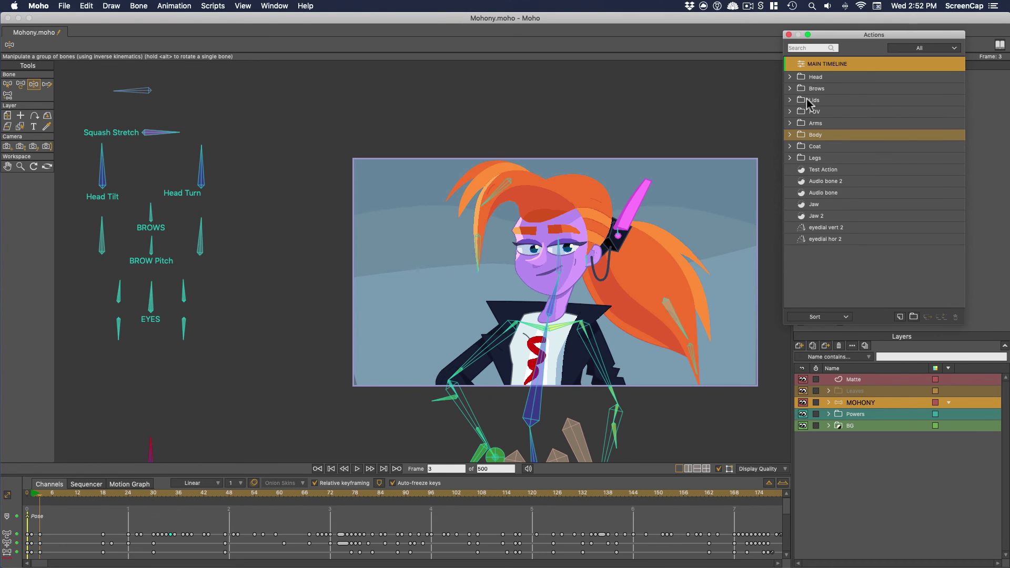
click(790, 77)
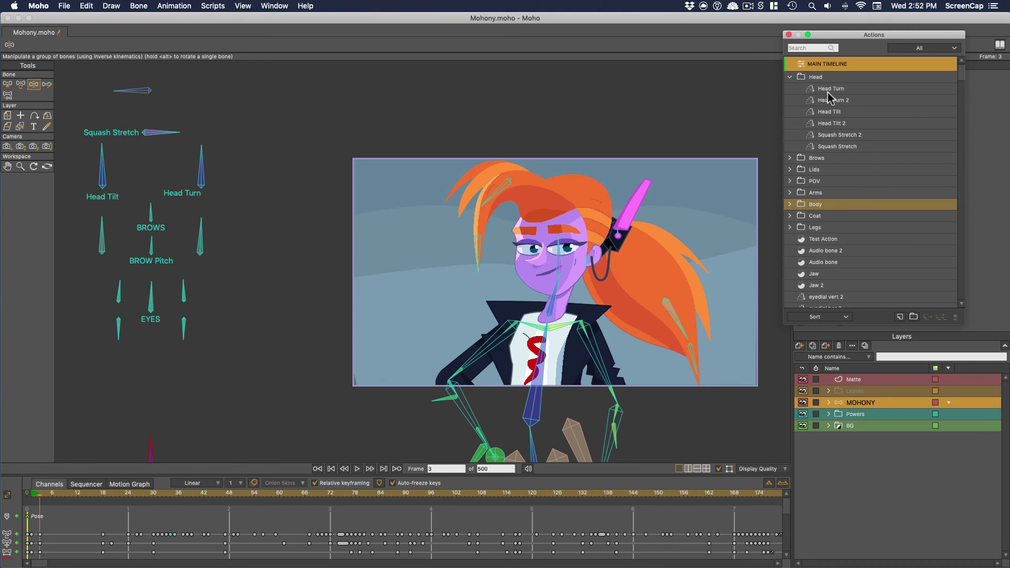
click(790, 159)
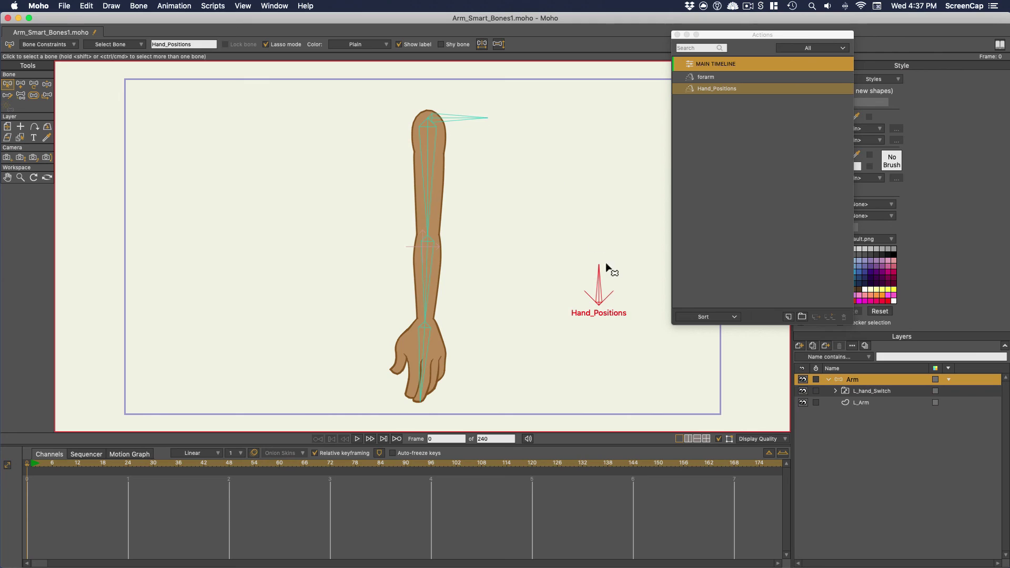
Preview L_hand_Switch's reaching, neutral and pointing hand drawings, ending on neutral_hand
click(845, 388)
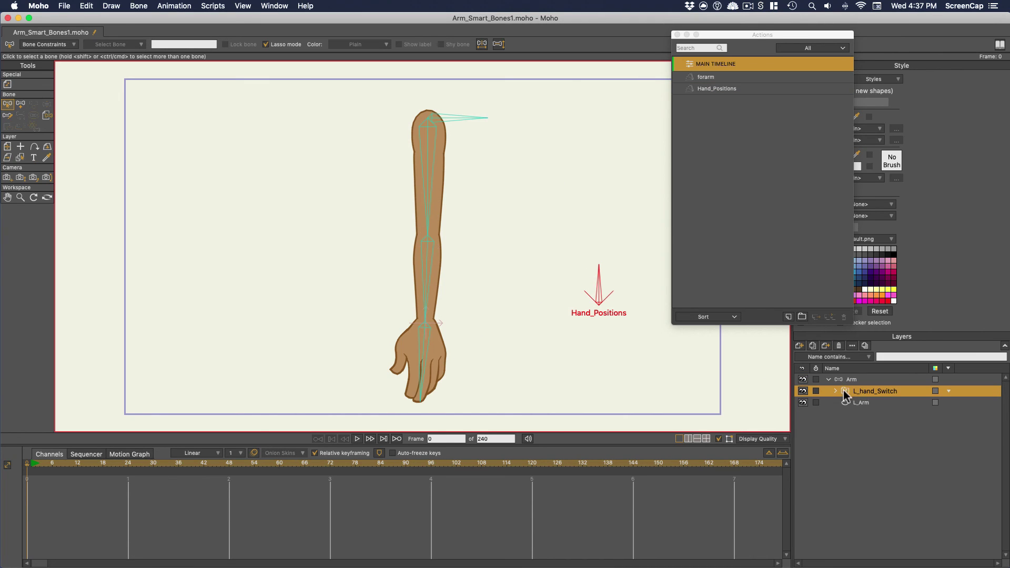
click(836, 391)
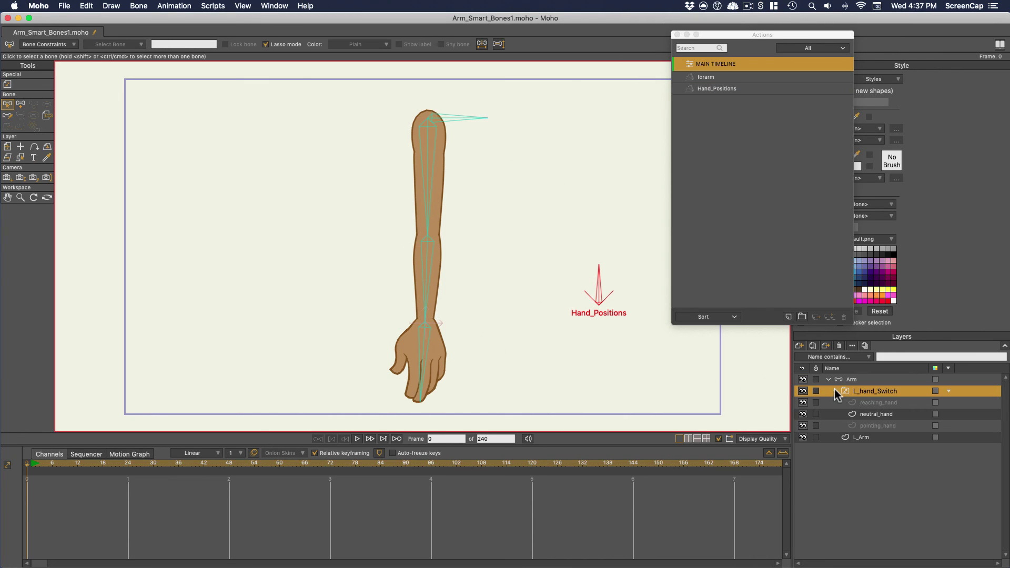
click(886, 403)
click(887, 414)
click(887, 426)
click(888, 416)
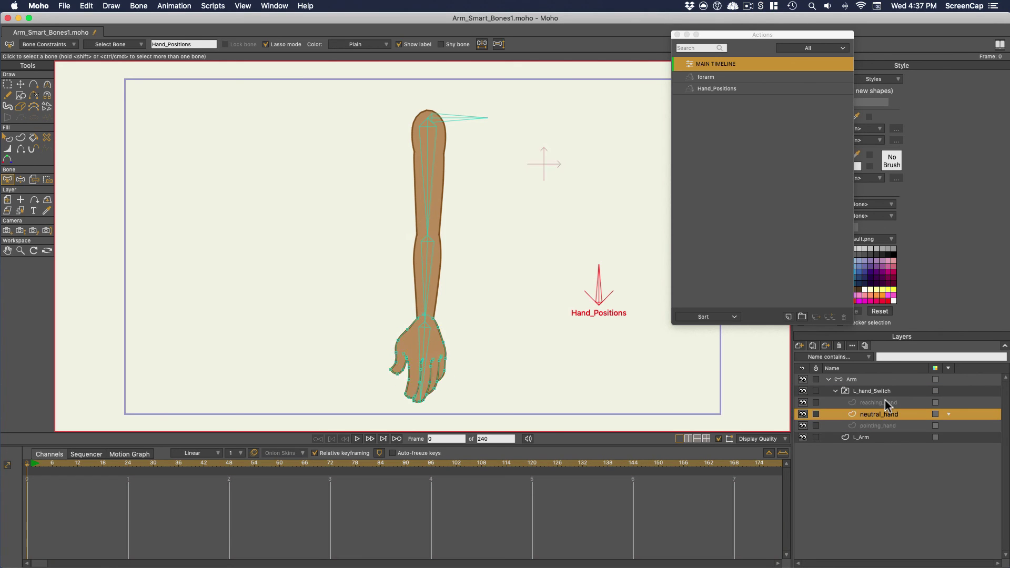
Collapse L_hand_Switch, open the Hand_Positions action and select the Arm layer
click(853, 390)
click(836, 390)
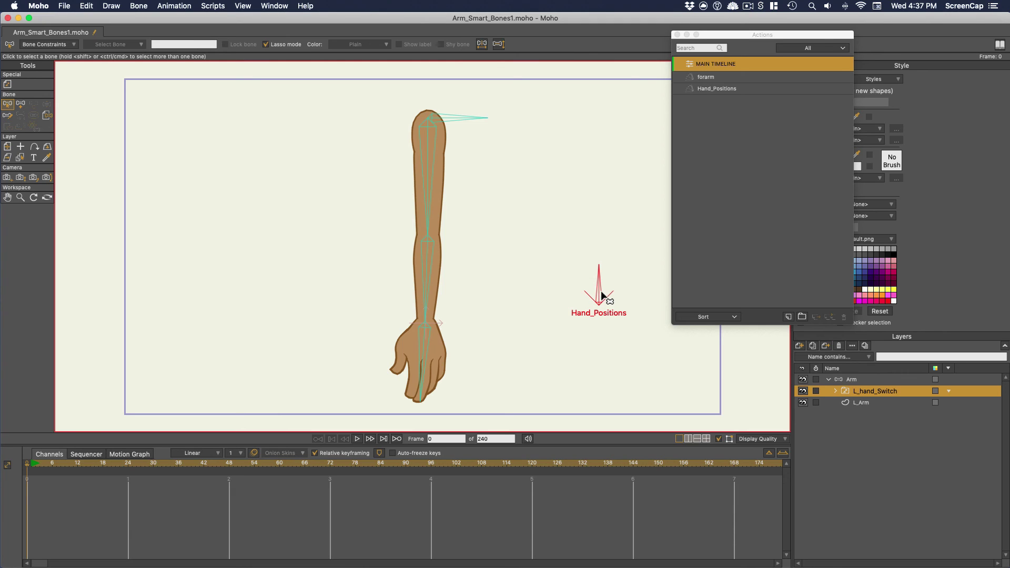
click(723, 89)
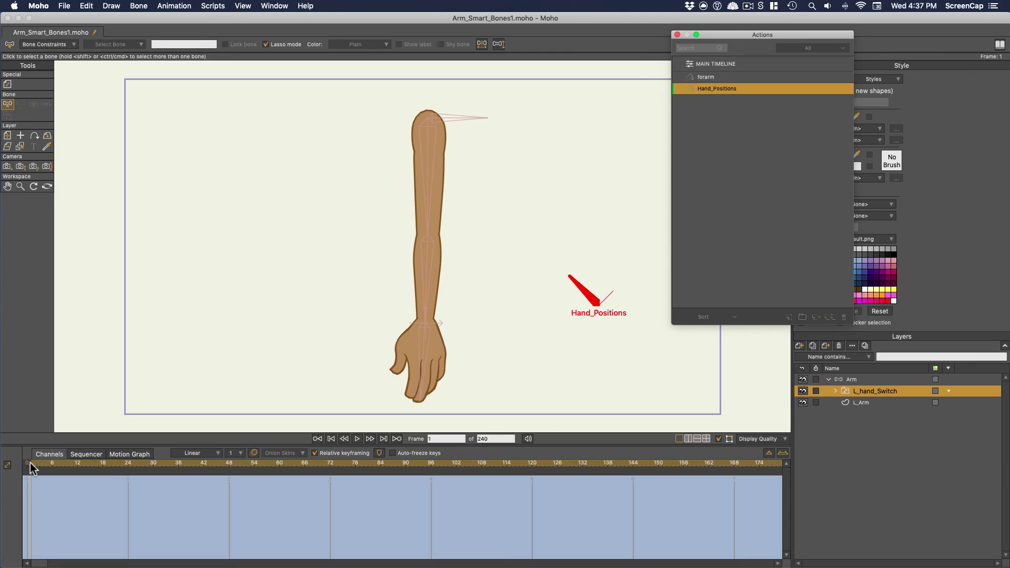
click(865, 379)
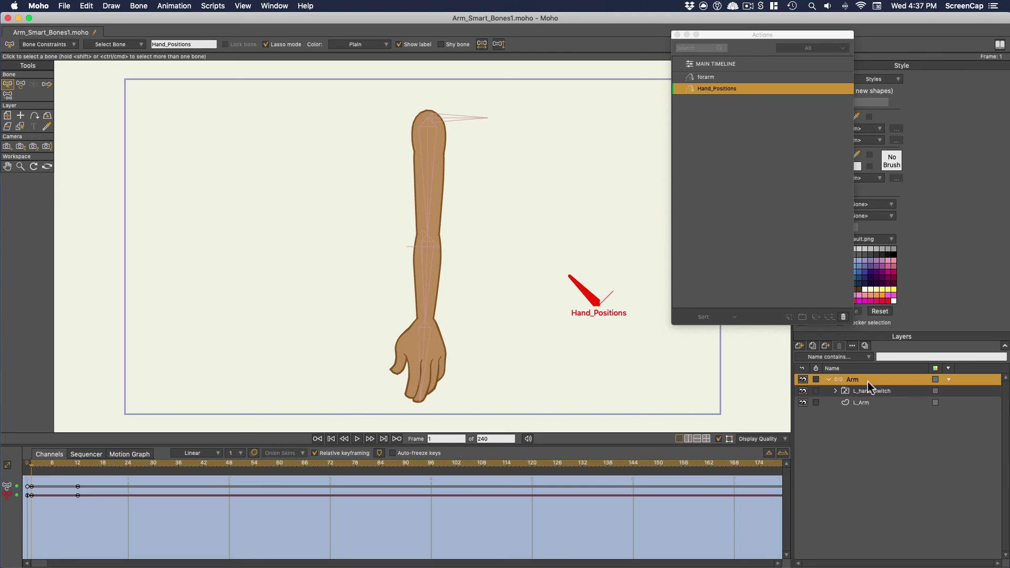
Key L_hand_Switch to reaching_hand at frame 1, neutral_hand at frame 4, pointing_hand at frame 8
drag(62, 467, 33, 467)
click(844, 391)
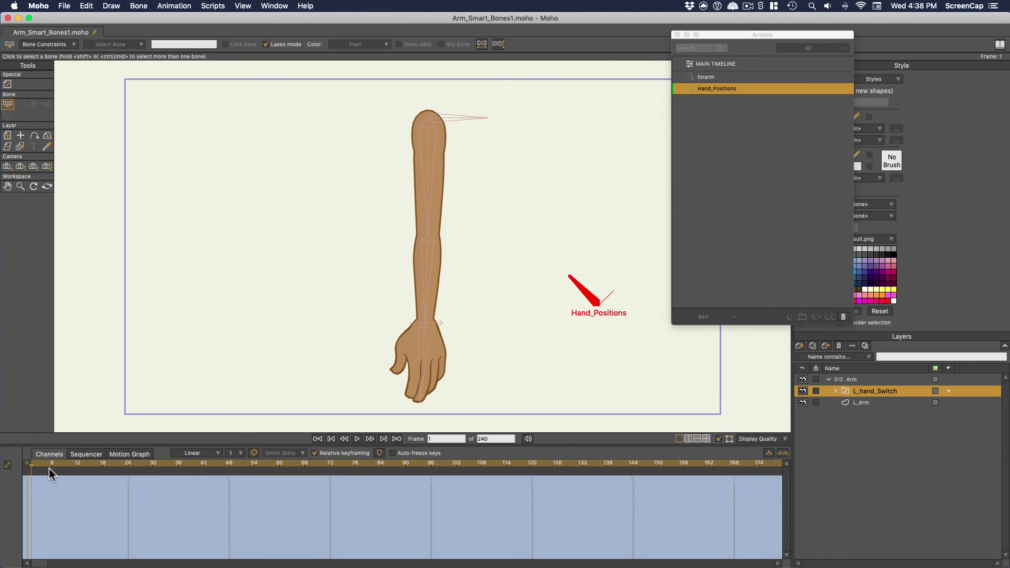
right_click(858, 391)
click(873, 420)
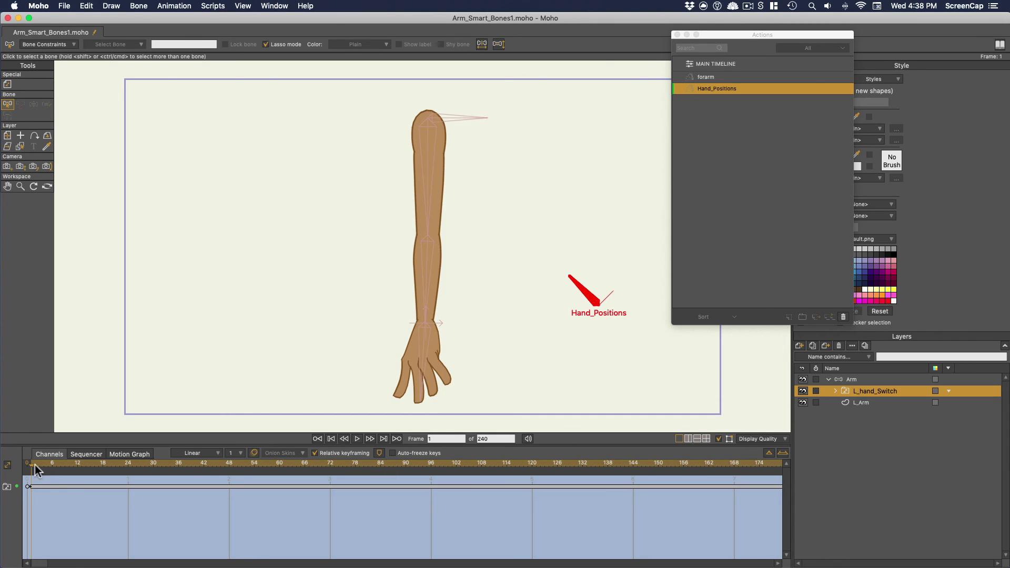
drag(36, 470, 46, 470)
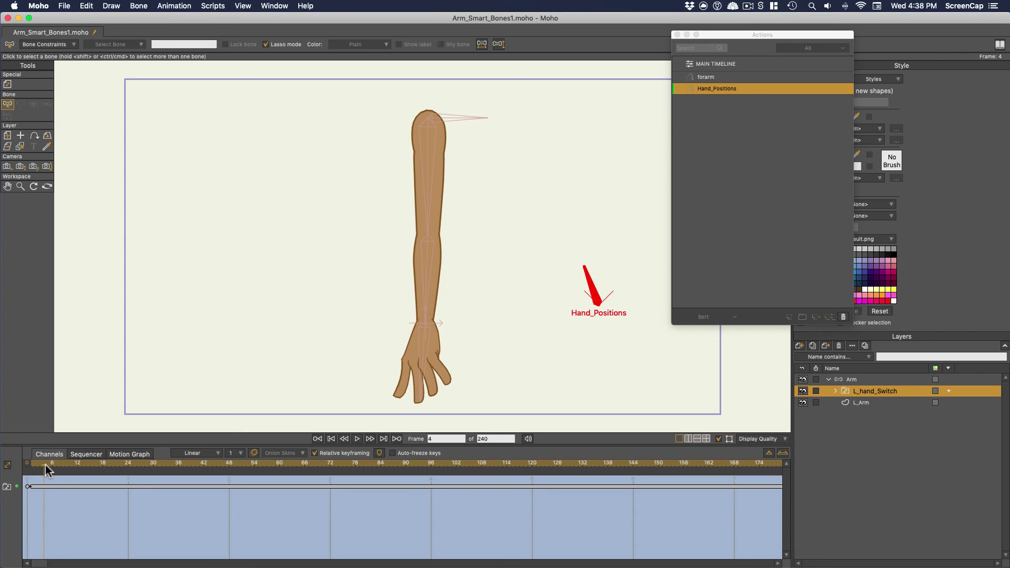
right_click(861, 395)
click(883, 427)
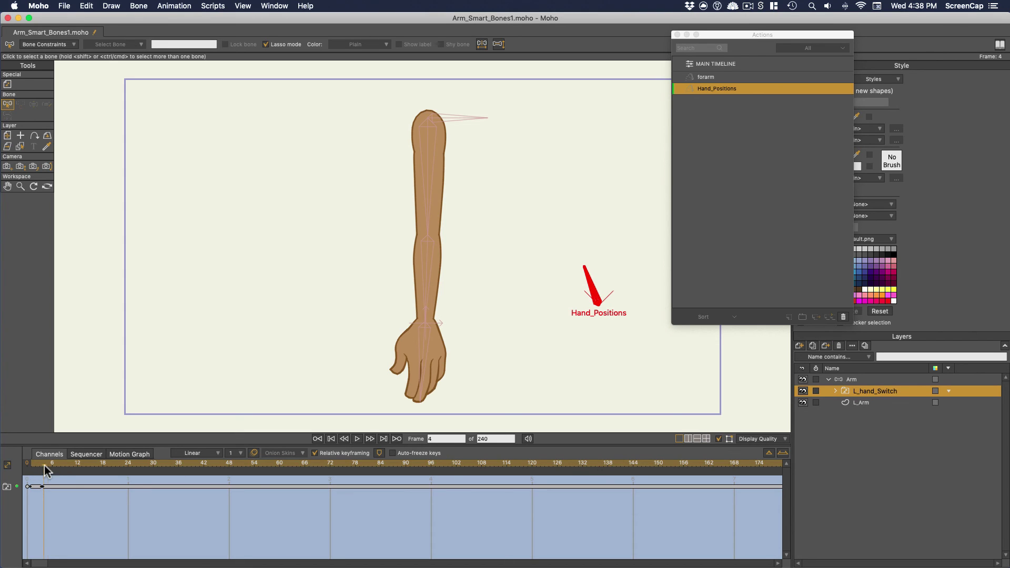
drag(44, 470, 60, 466)
right_click(848, 389)
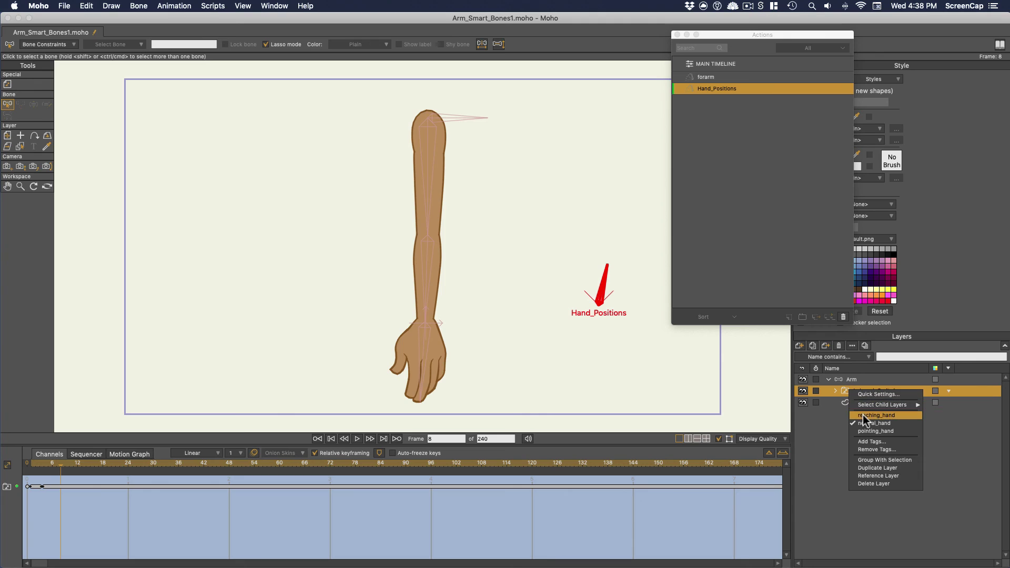
click(873, 431)
drag(64, 469, 78, 469)
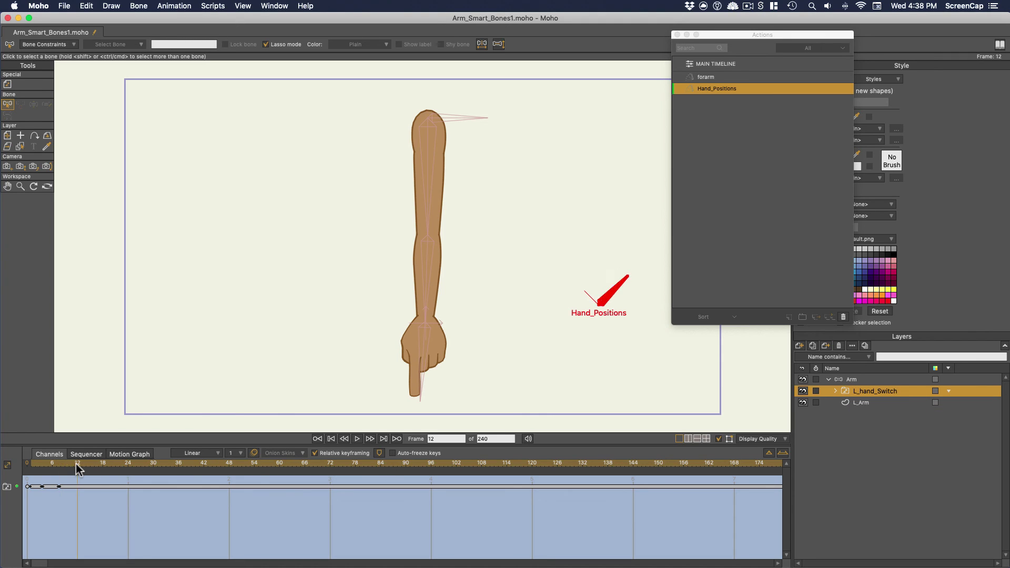
On the main timeline at frame 3, bend the arm and turn the Hand_Positions dial
click(709, 62)
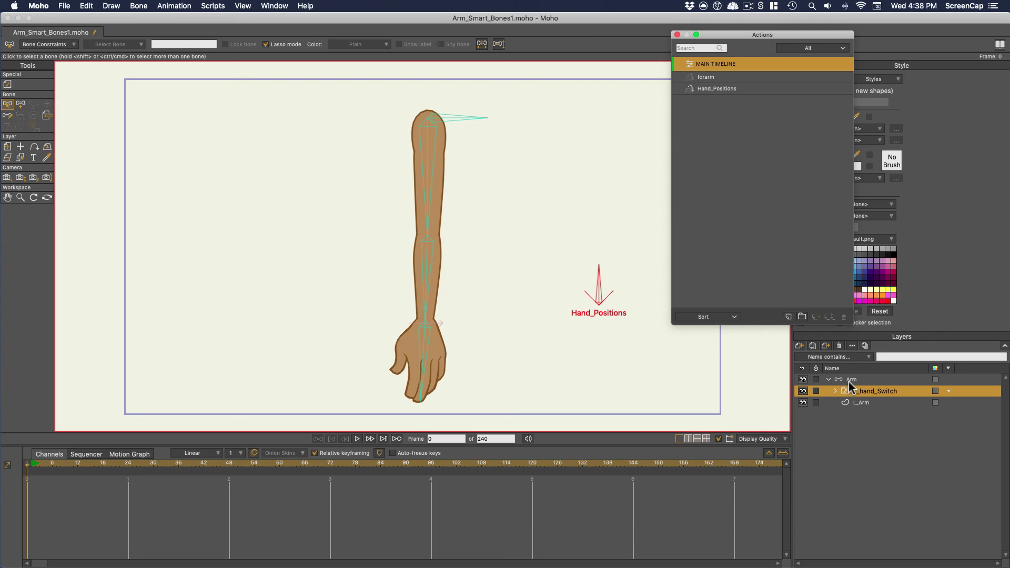
click(850, 380)
click(829, 380)
click(39, 464)
click(34, 85)
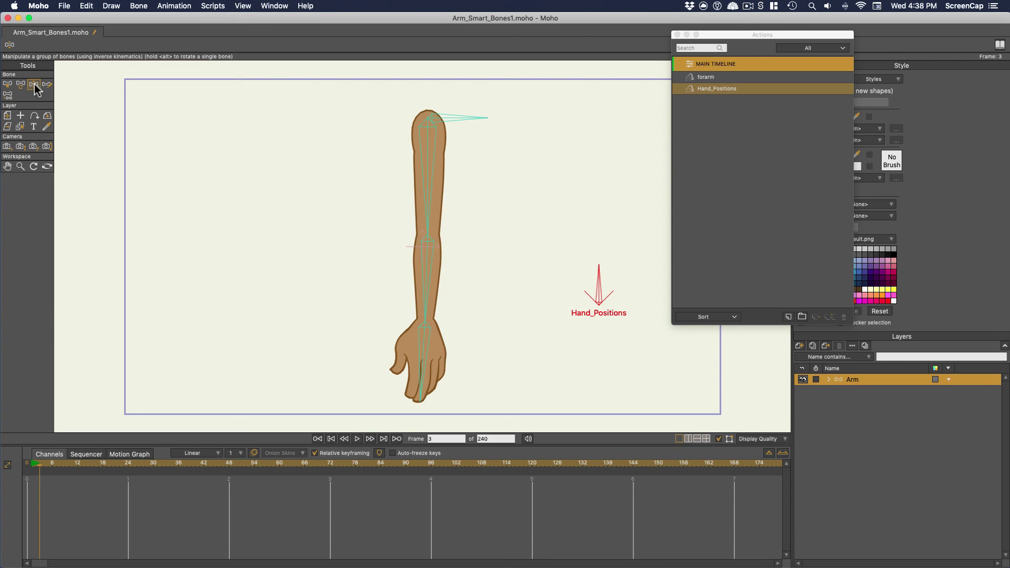
drag(424, 200, 468, 193)
drag(500, 258, 442, 262)
mouse_move(452, 345)
mouse_down()
mouse_move(443, 349)
mouse_move(457, 350)
mouse_up()
drag(598, 279, 581, 284)
Pose the arm bent with hand swung left at frame 17, raised and pointing at frame 38
click(99, 464)
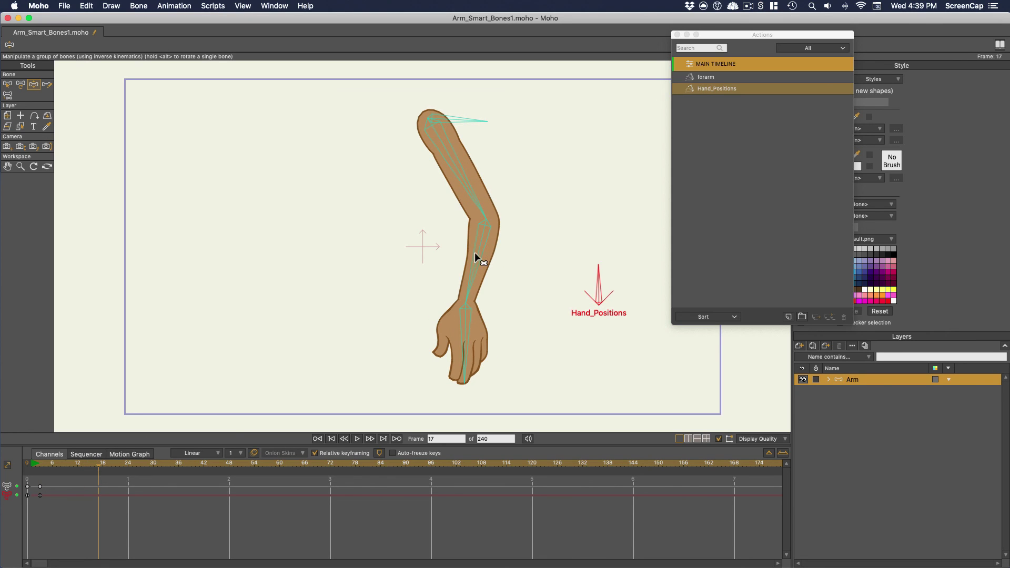
drag(478, 254, 285, 172)
click(187, 464)
drag(581, 288, 614, 289)
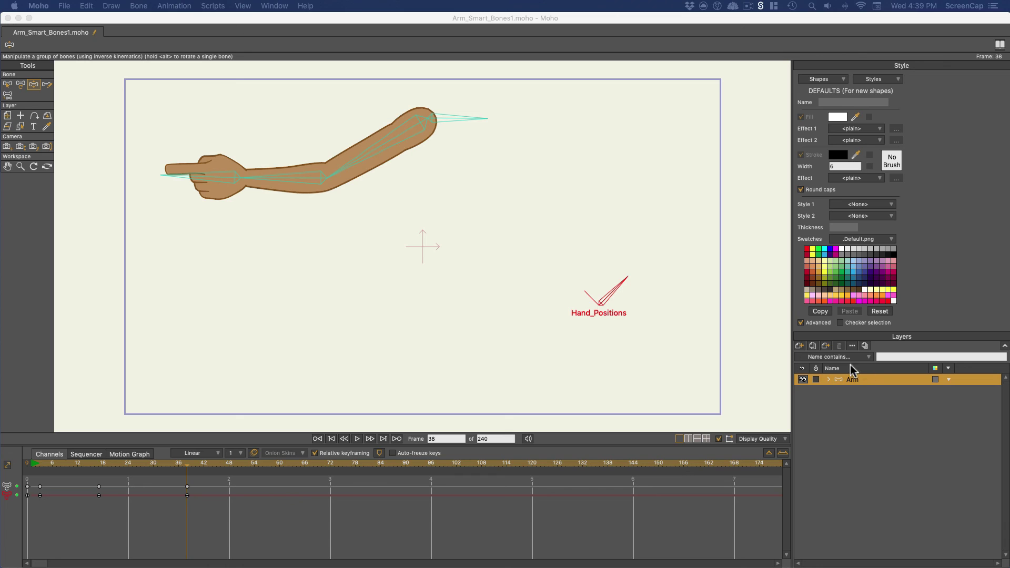
Check L_hand_Switch's active pose and preview its hand poses in the switch preview panel
click(830, 380)
click(846, 391)
right_click(847, 392)
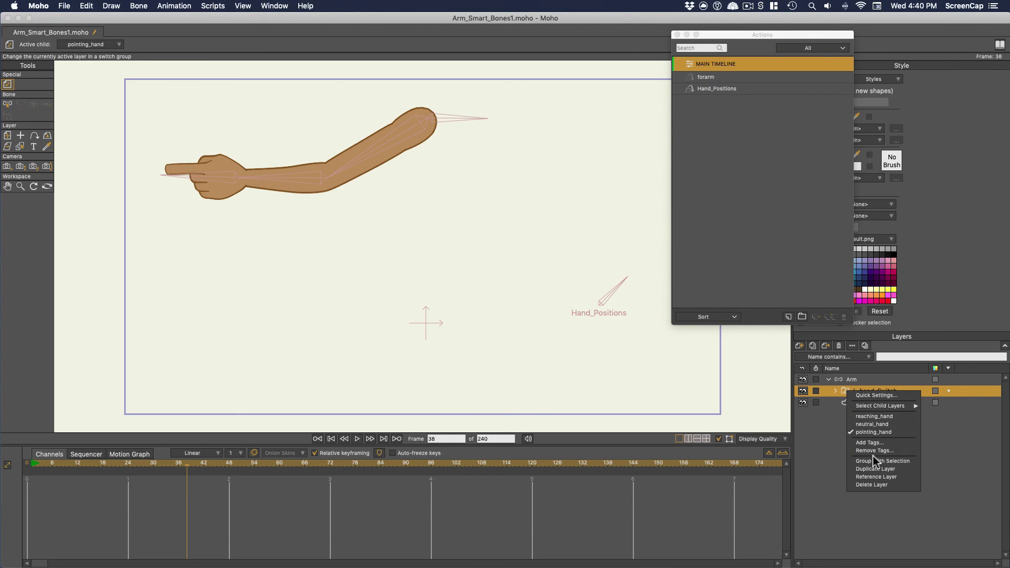
click(843, 388)
click(279, 6)
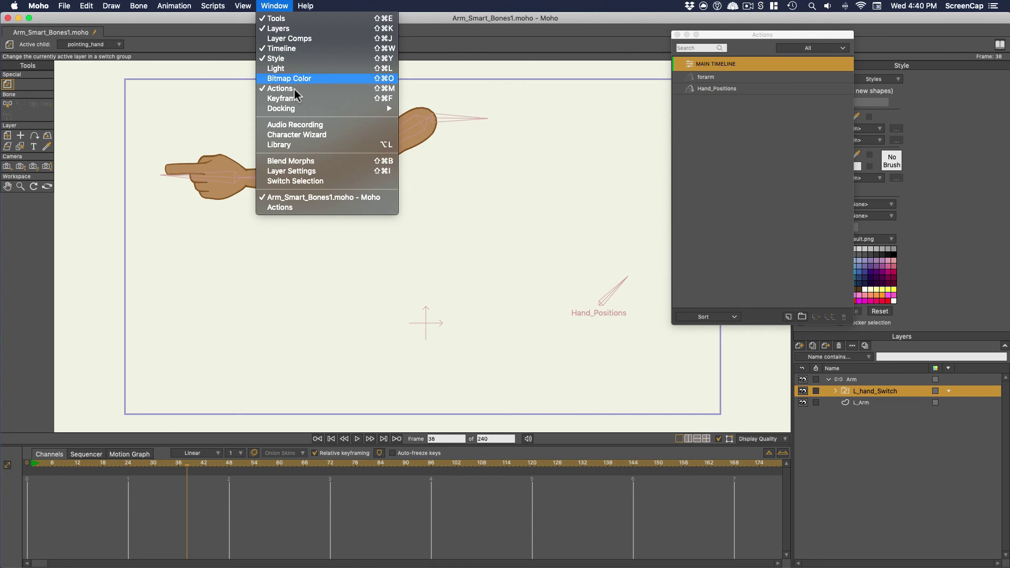
click(293, 182)
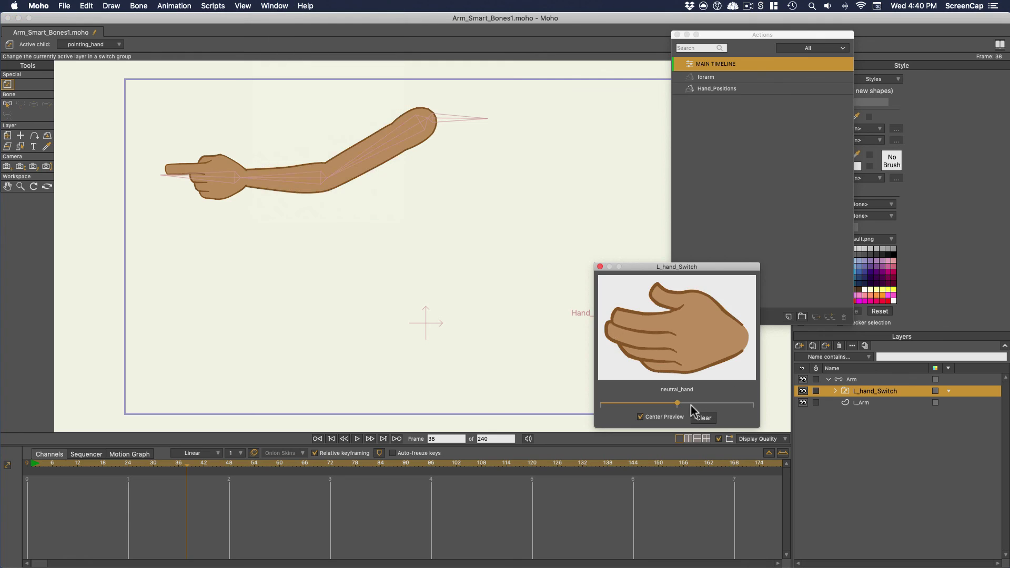
mouse_move(690, 405)
mouse_down()
mouse_move(728, 403)
mouse_move(696, 408)
mouse_move(697, 419)
mouse_up()
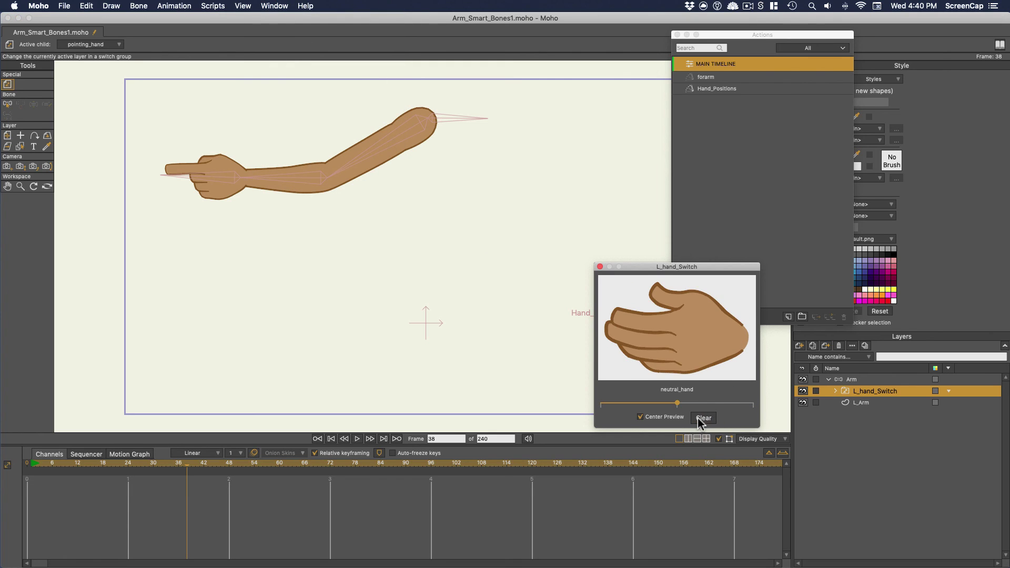
click(600, 268)
At frame 51, lower the arm into a hanging pose and turn the Hand_Positions dial
click(829, 379)
click(867, 381)
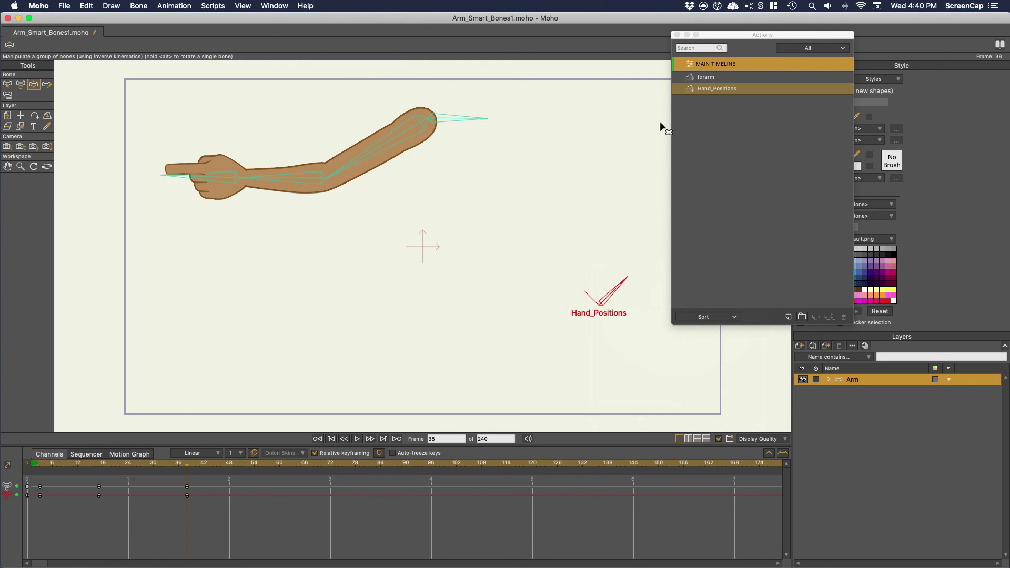
drag(757, 35, 803, 32)
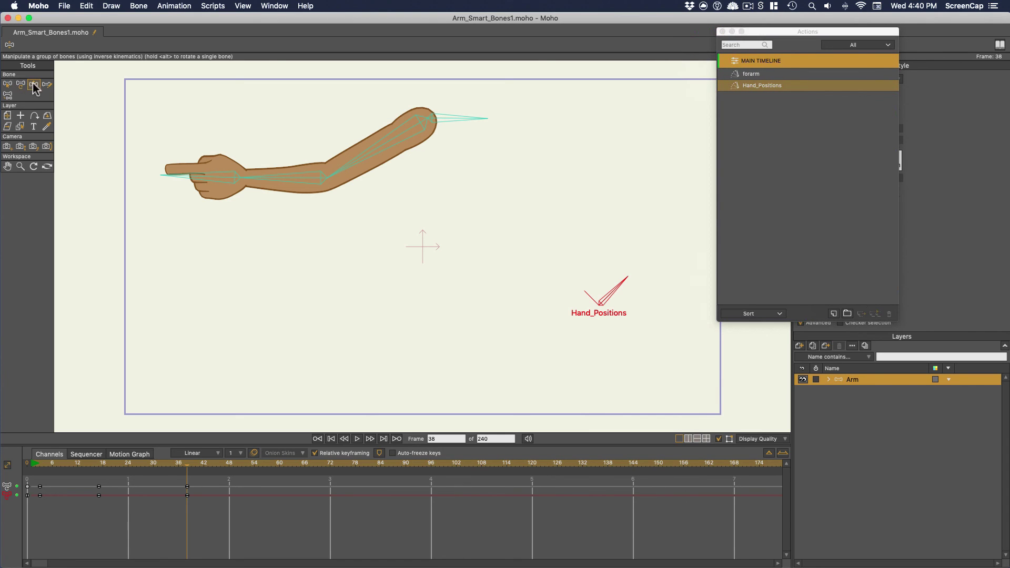
drag(204, 471, 242, 468)
drag(341, 174, 454, 290)
drag(433, 339, 440, 329)
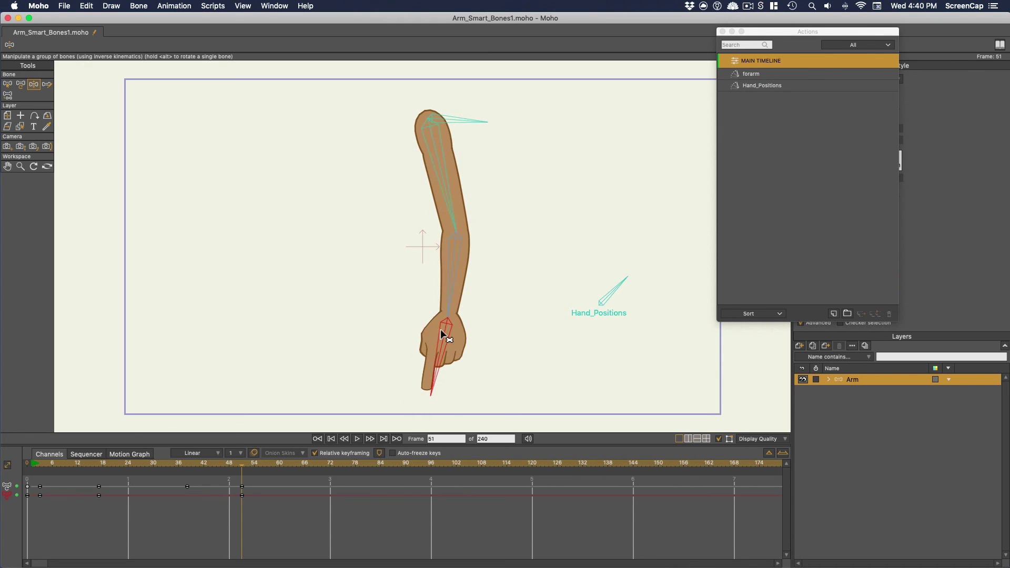
drag(614, 292, 595, 288)
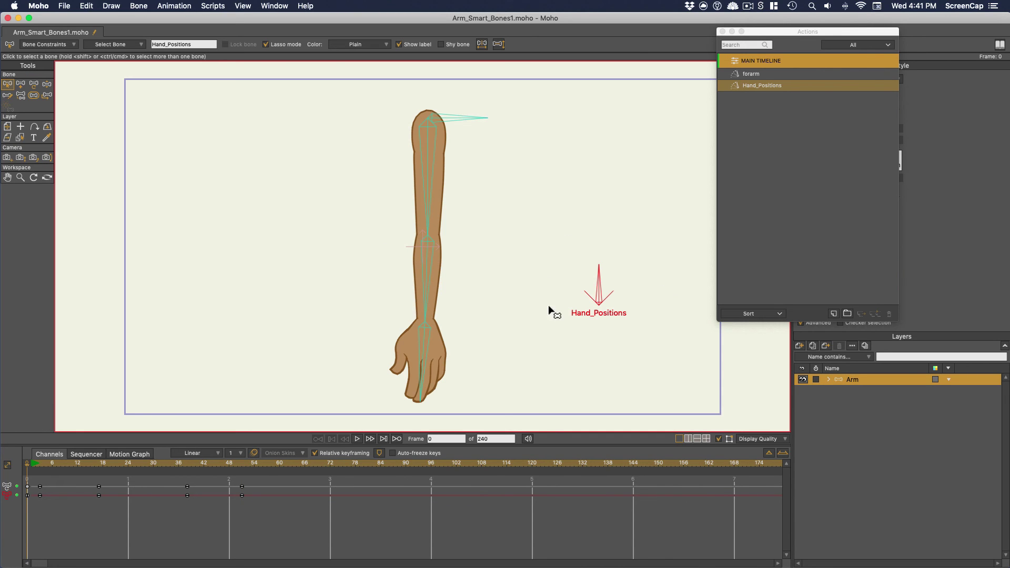
Set the Selected Bone Angle keys to Step interpolation and scrub through the arm animation
click(8, 493)
right_click(28, 495)
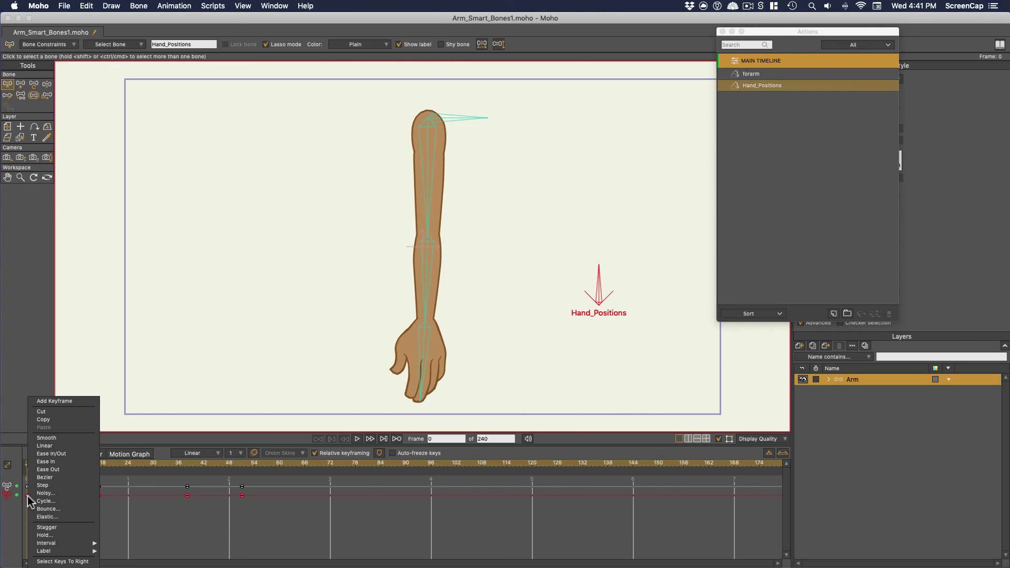
click(43, 485)
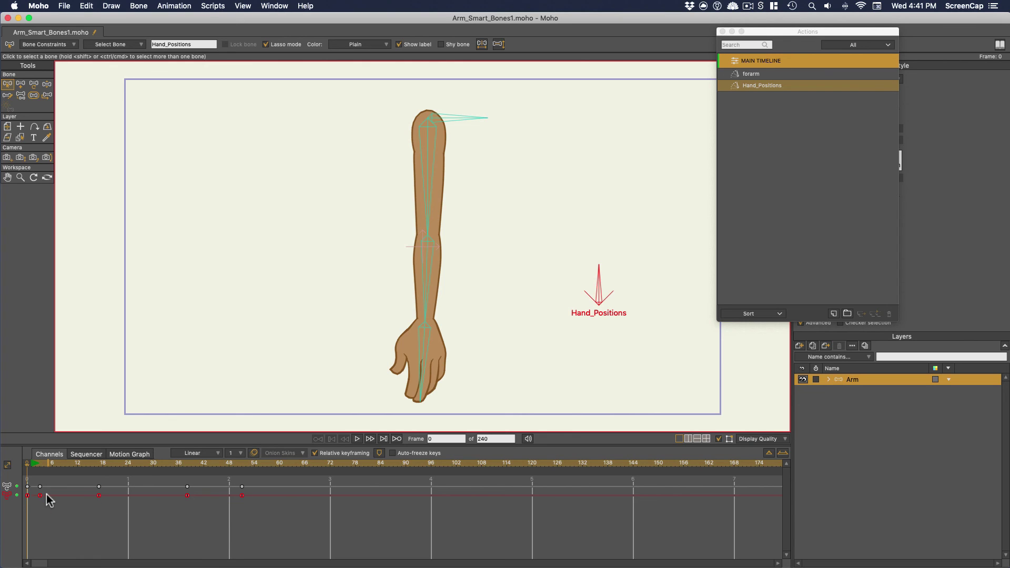
drag(40, 464, 238, 485)
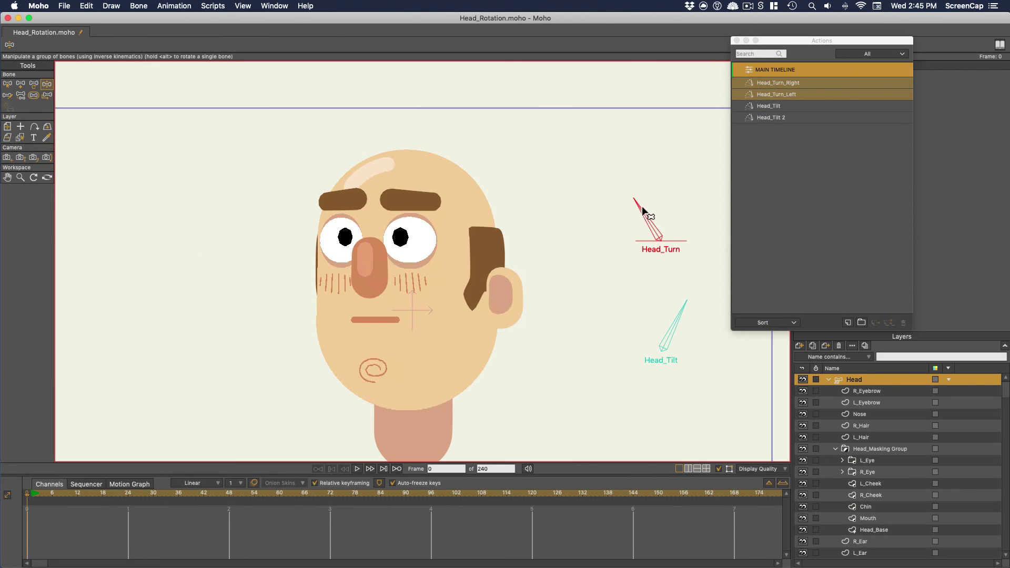
drag(652, 223, 628, 205)
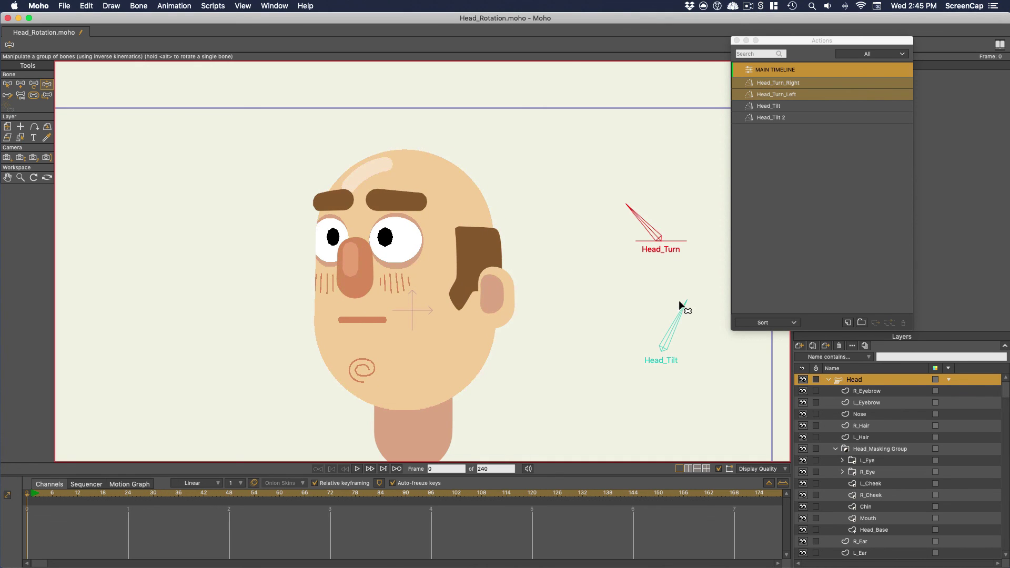
Tilt the head with Head_Tilt, swing and bend the arm bones, and close the Actions window
drag(680, 304, 611, 310)
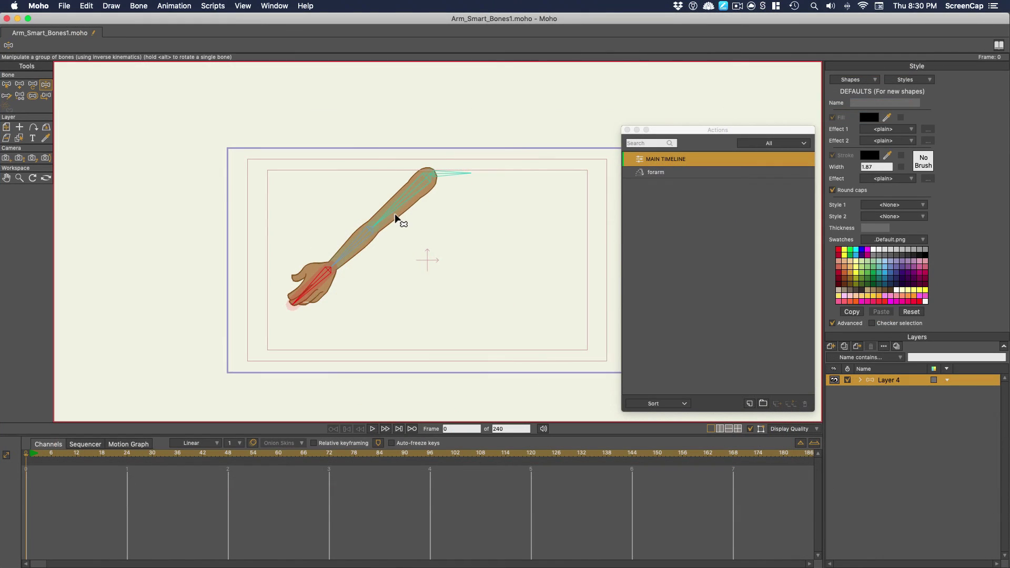
scroll(394, 217, up, 2)
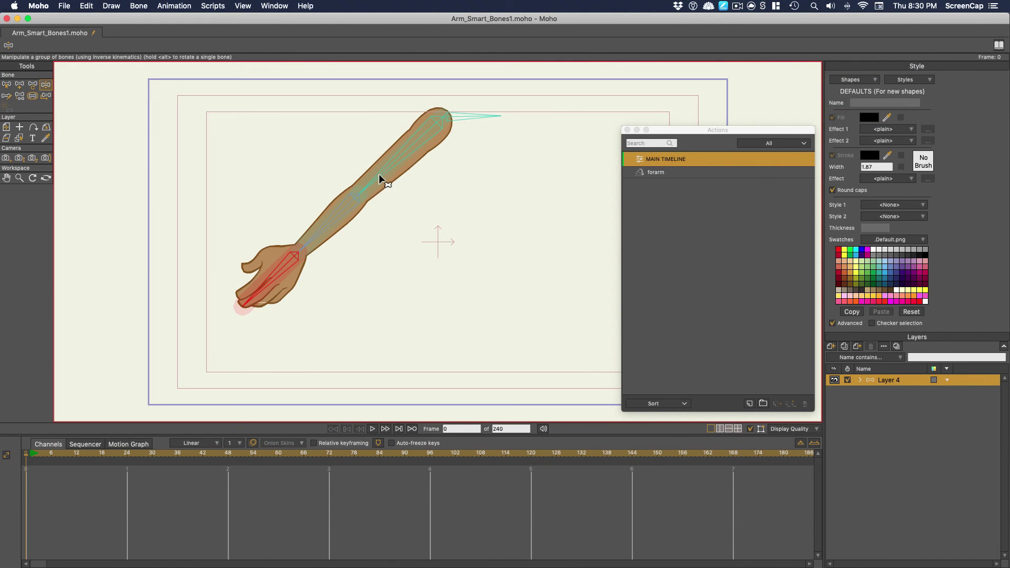
drag(379, 176, 504, 194)
drag(504, 274, 382, 234)
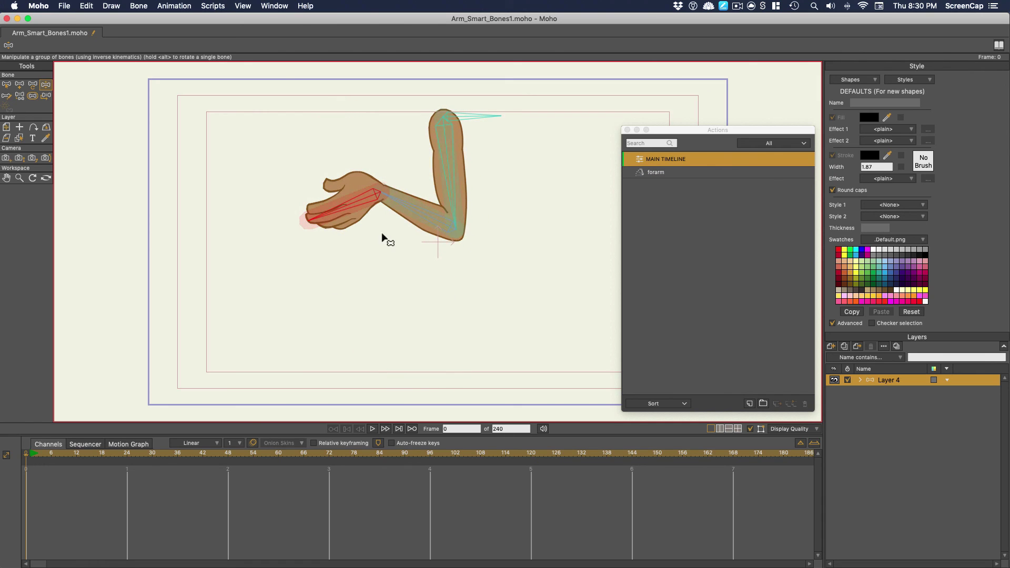
click(628, 130)
drag(398, 206, 473, 293)
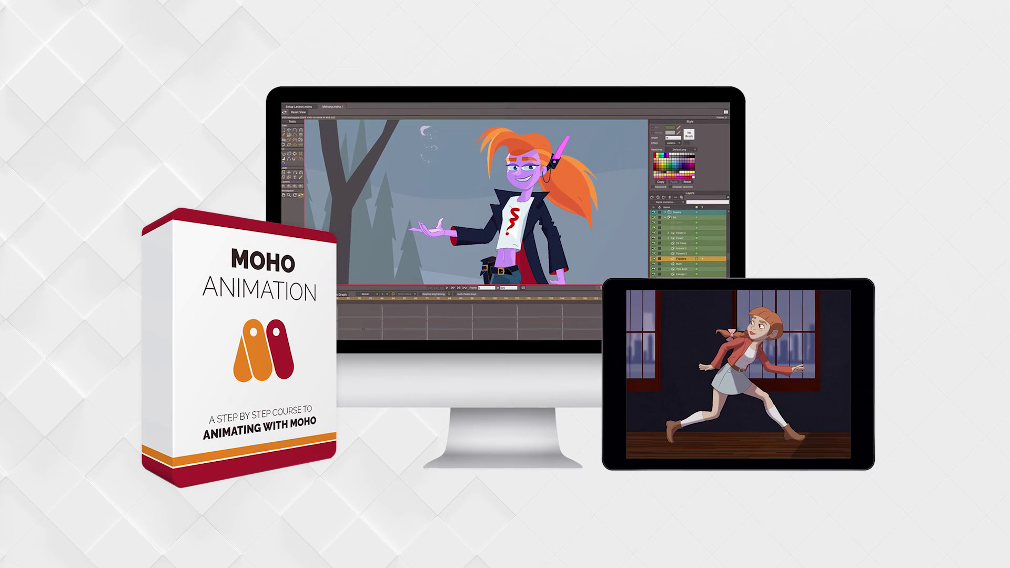